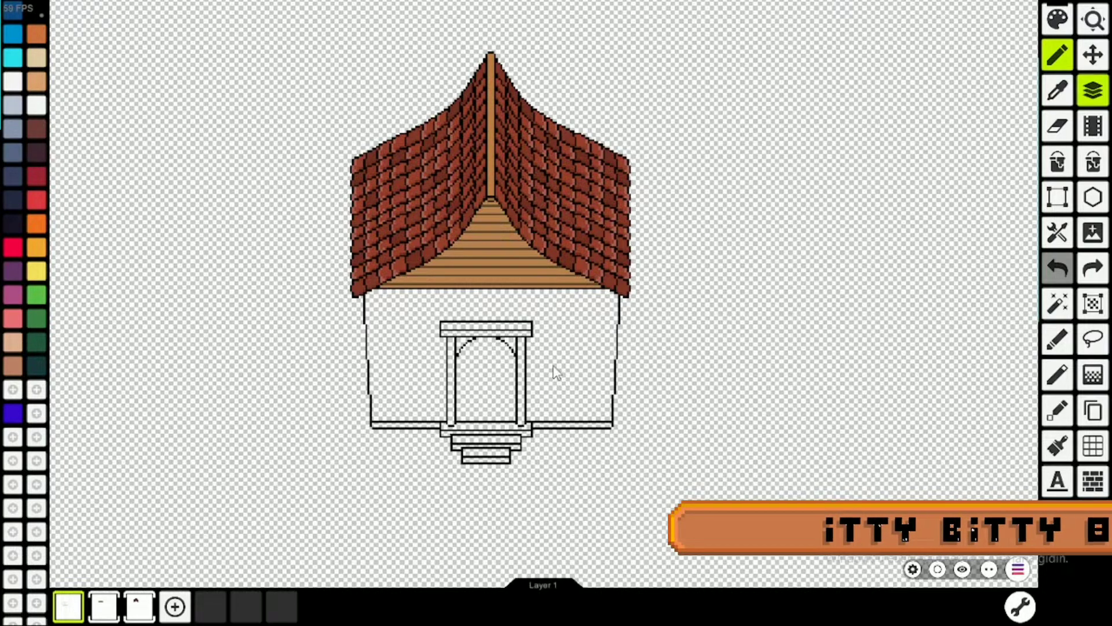
Examine the house drawing's tiled roof, wooden gable, wall outlines, doorway and steps up close and as a whole
{"action": "scroll", "coordinate": [628, 170], "scroll_direction": "down", "scroll_amount": 2}
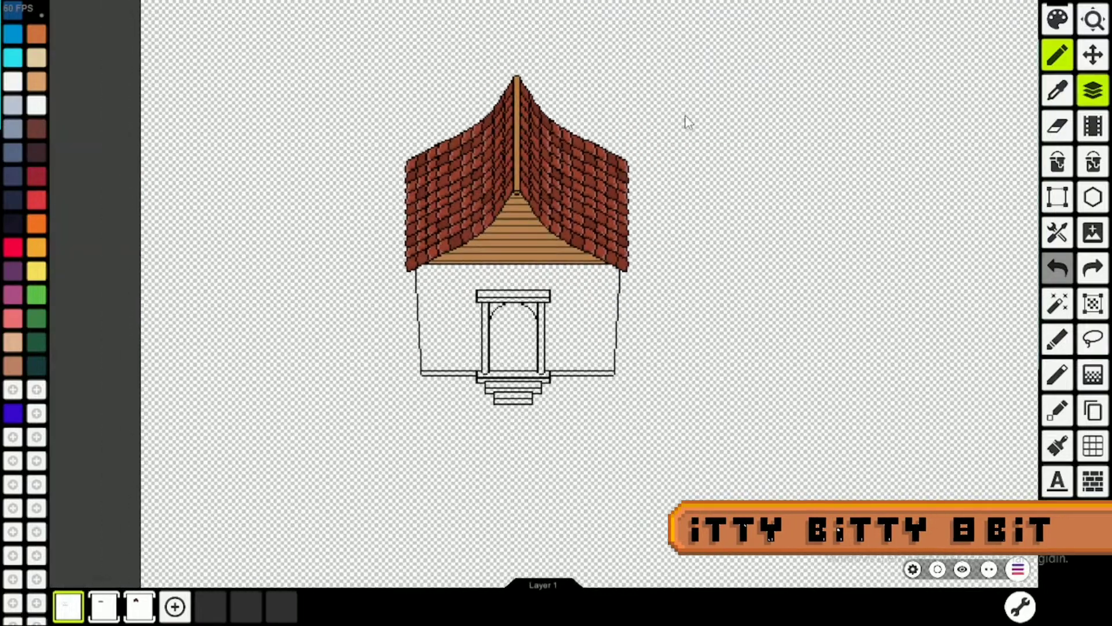
{"action": "scroll", "coordinate": [693, 108], "scroll_direction": "up", "scroll_amount": 2}
{"action": "scroll", "coordinate": [630, 103], "scroll_direction": "down", "scroll_amount": 2}
{"action": "scroll", "coordinate": [631, 118], "scroll_direction": "down", "scroll_amount": 1}
{"action": "scroll", "coordinate": [595, 148], "scroll_direction": "up", "scroll_amount": 2}
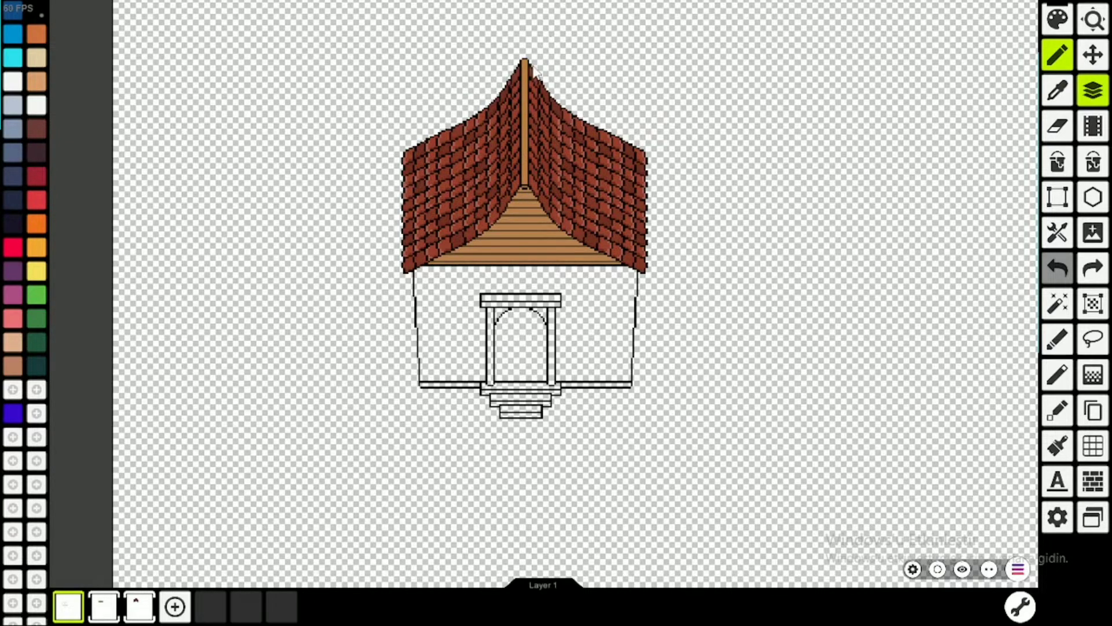
{"action": "scroll", "coordinate": [533, 70], "scroll_direction": "down", "scroll_amount": 1}
{"action": "scroll", "coordinate": [542, 88], "scroll_direction": "up", "scroll_amount": 3}
{"action": "scroll", "coordinate": [571, 105], "scroll_direction": "down", "scroll_amount": 2}
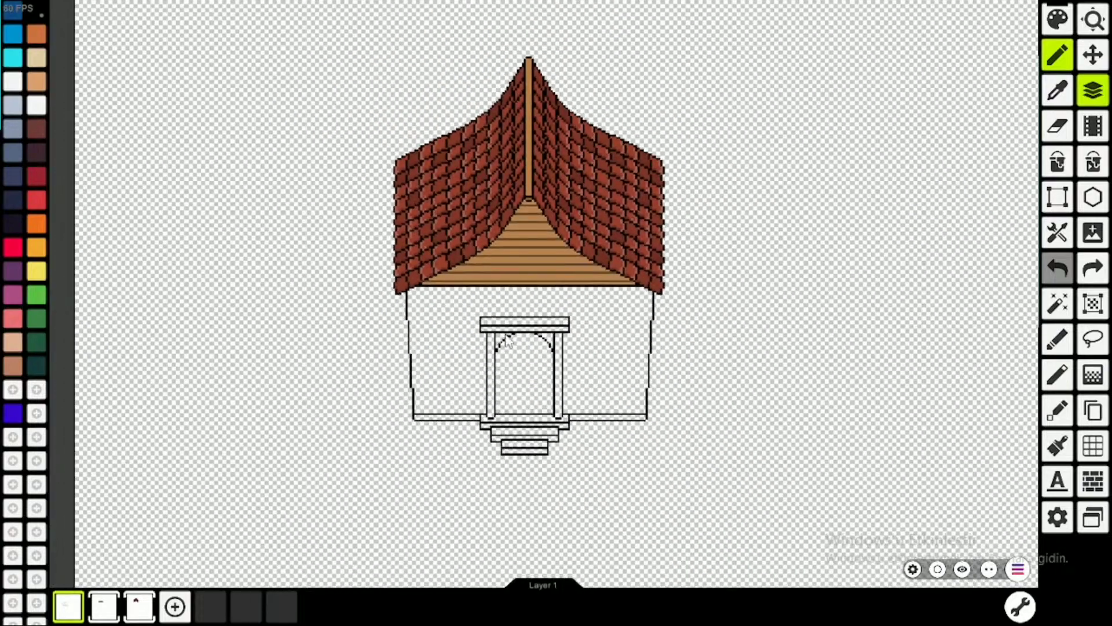
{"action": "scroll", "coordinate": [539, 142], "scroll_direction": "up", "scroll_amount": 1}
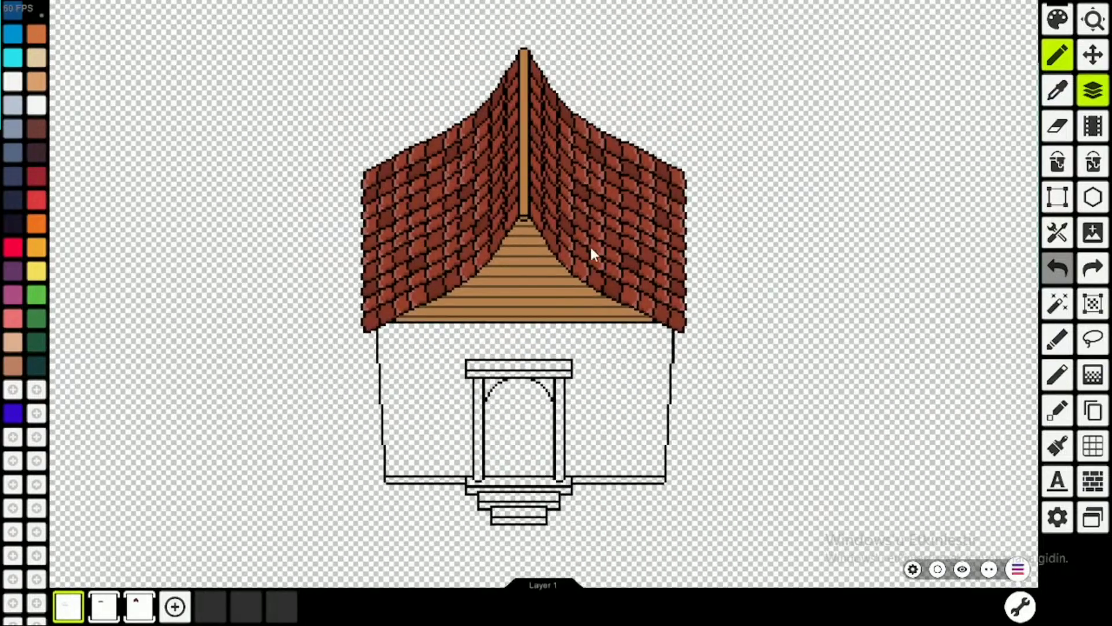
{"action": "scroll", "coordinate": [620, 247], "scroll_direction": "up", "scroll_amount": 1}
{"action": "scroll", "coordinate": [620, 247], "scroll_direction": "down", "scroll_amount": 1}
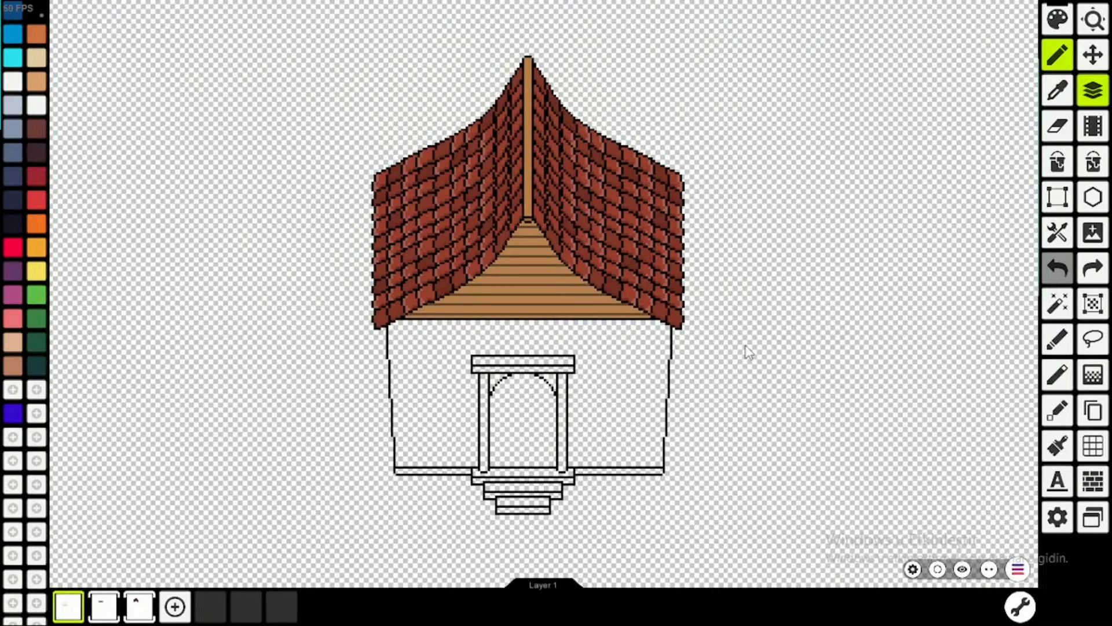
{"action": "left_click_drag", "start_coordinate": [747, 355], "coordinate": [704, 347]}
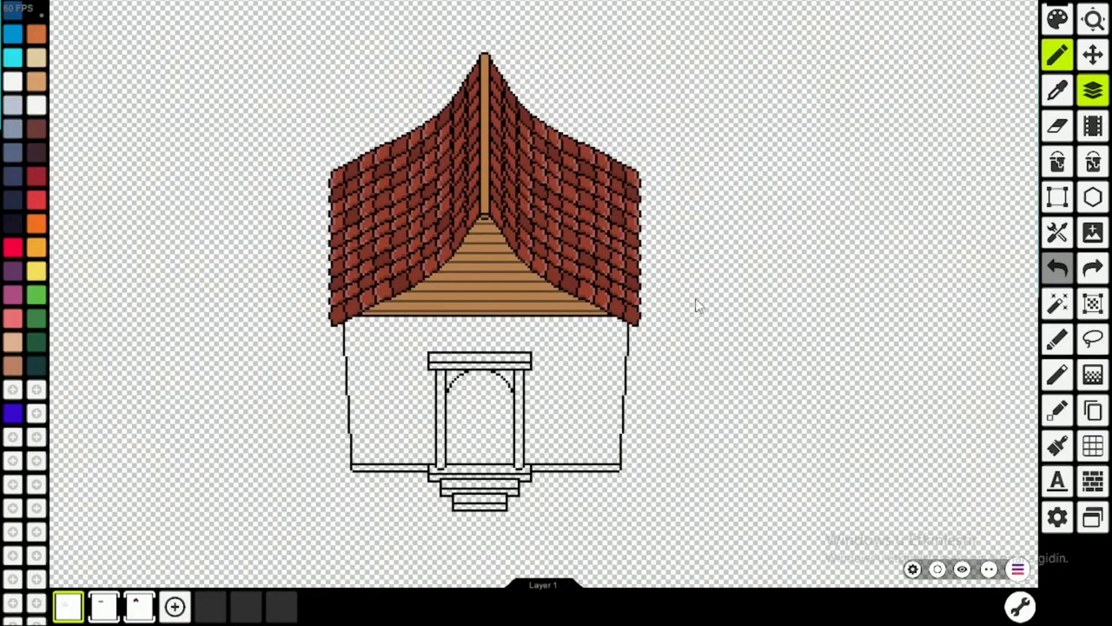
{"action": "scroll", "coordinate": [539, 298], "scroll_direction": "up", "scroll_amount": 1}
{"action": "scroll", "coordinate": [425, 253], "scroll_direction": "up", "scroll_amount": 1}
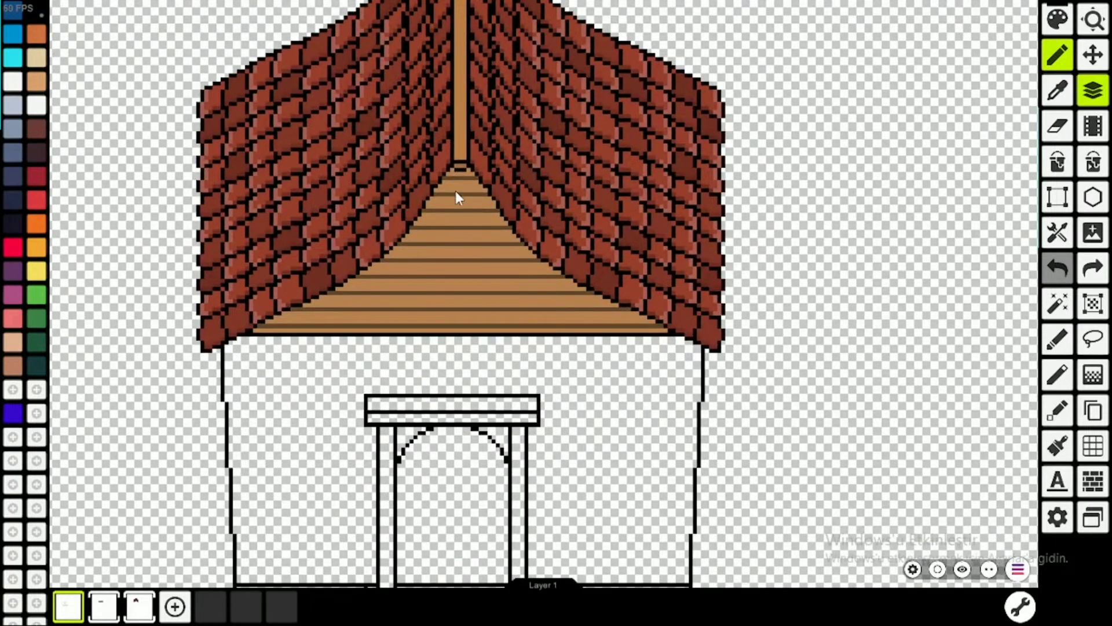
{"action": "scroll", "coordinate": [456, 190], "scroll_direction": "up", "scroll_amount": 1}
{"action": "scroll", "coordinate": [458, 186], "scroll_direction": "down", "scroll_amount": 1}
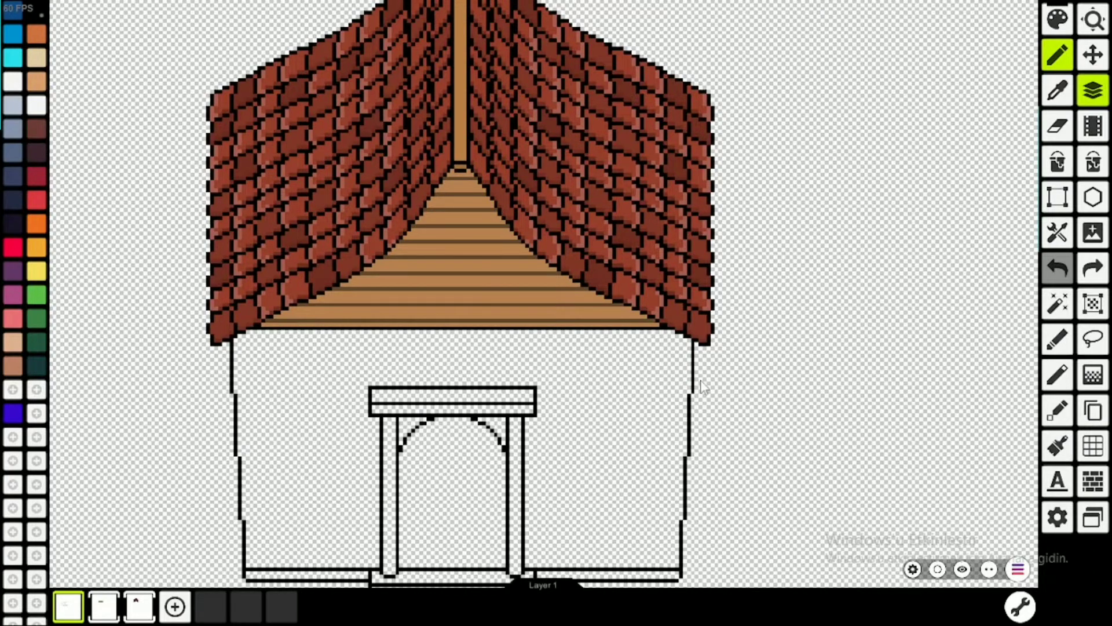
{"action": "left_click_drag", "start_coordinate": [701, 381], "coordinate": [800, 268]}
{"action": "left_click_drag", "start_coordinate": [504, 377], "coordinate": [654, 329]}
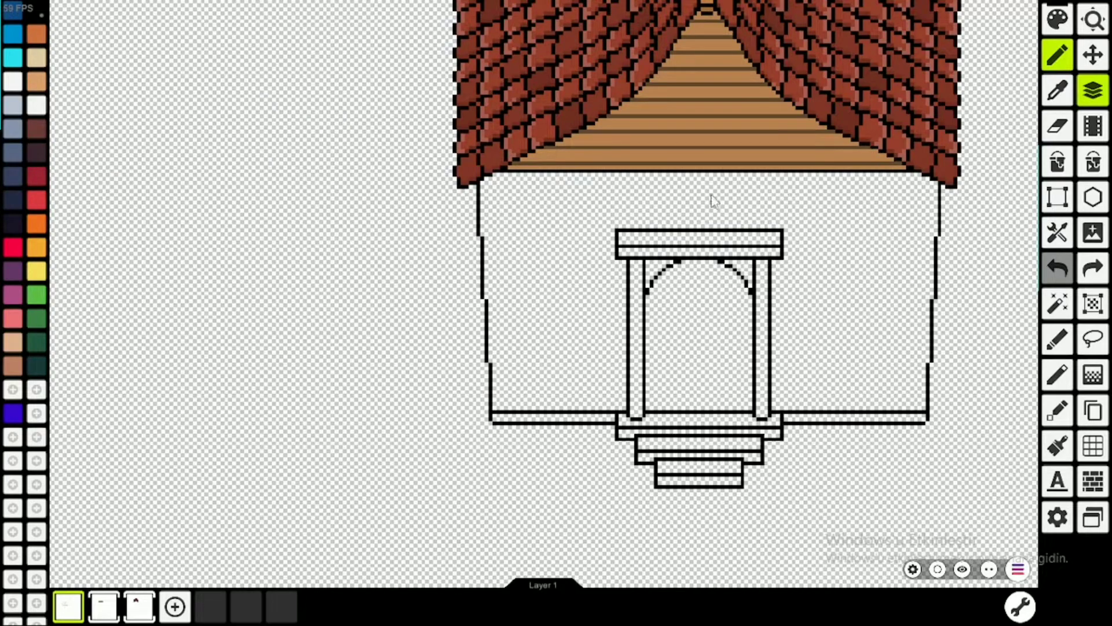
{"action": "left_click_drag", "start_coordinate": [767, 169], "coordinate": [736, 258]}
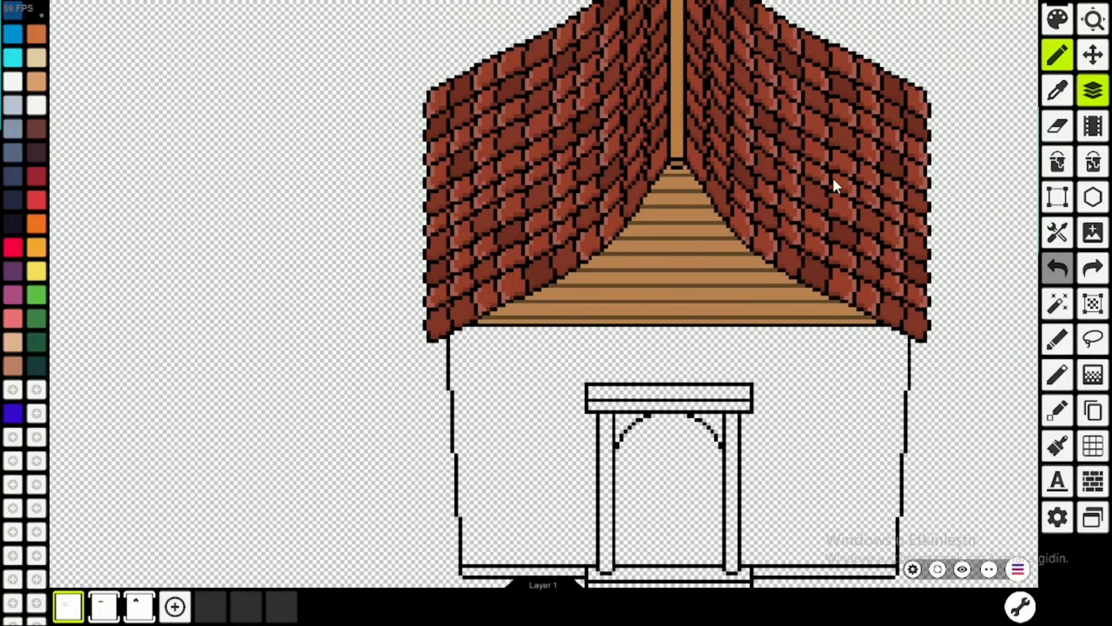
{"action": "scroll", "coordinate": [798, 139], "scroll_direction": "down", "scroll_amount": 3}
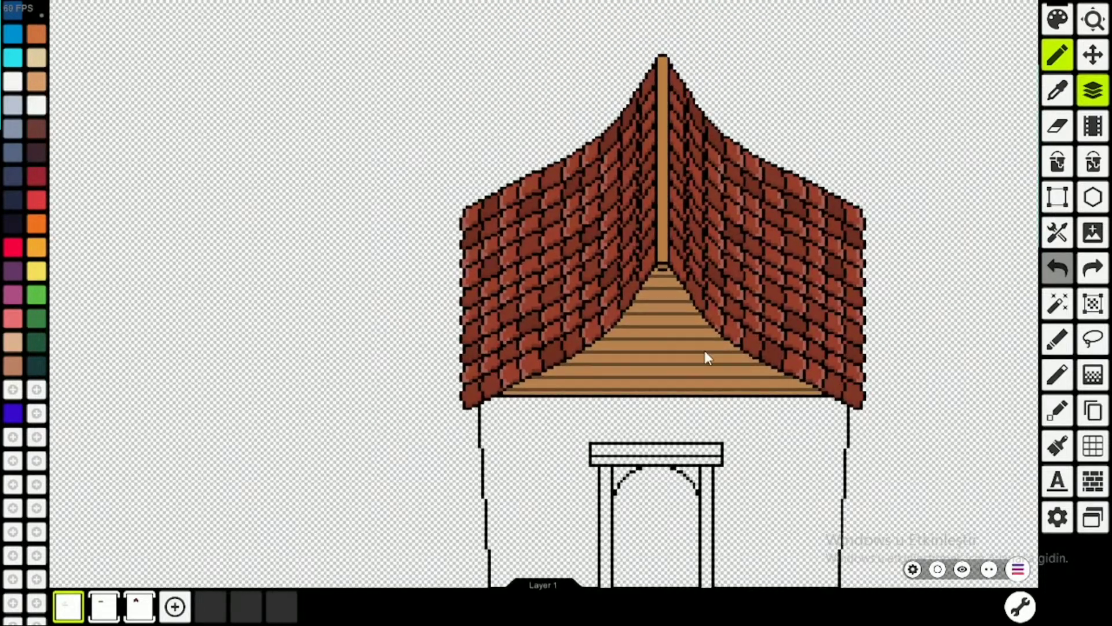
{"action": "left_click_drag", "start_coordinate": [705, 351], "coordinate": [688, 268]}
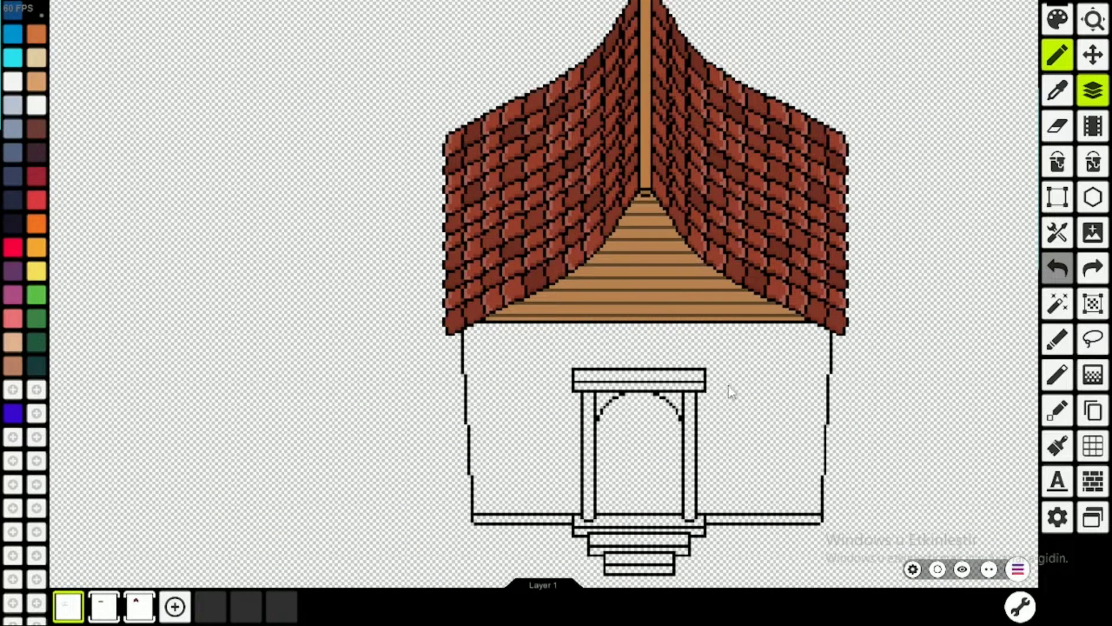
{"action": "left_click_drag", "start_coordinate": [730, 391], "coordinate": [732, 365]}
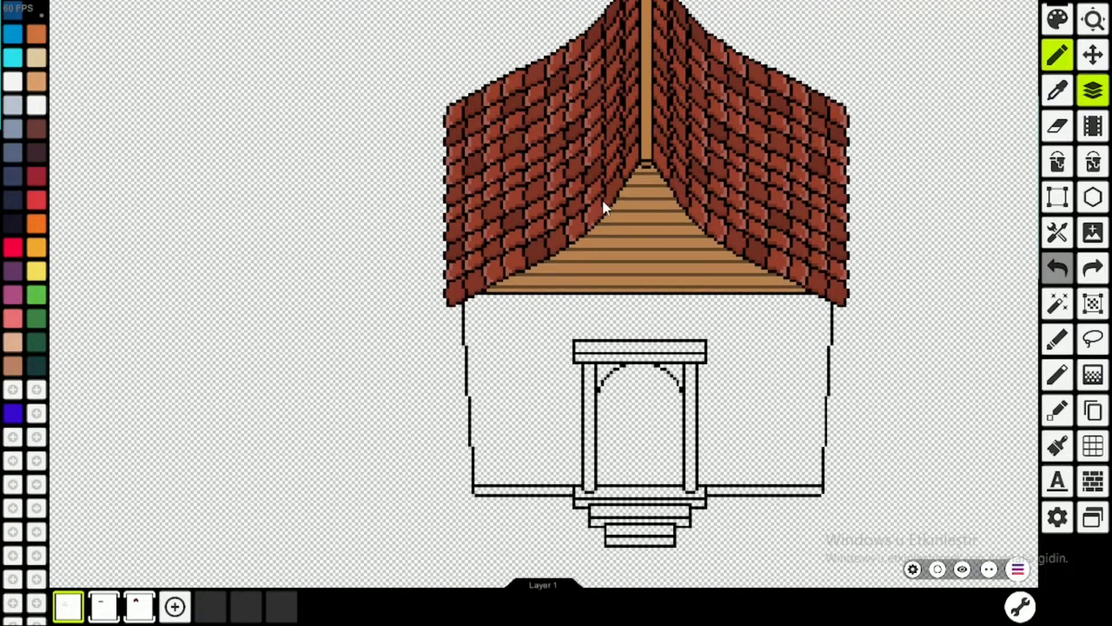
{"action": "scroll", "coordinate": [727, 364], "scroll_direction": "up", "scroll_amount": 5}
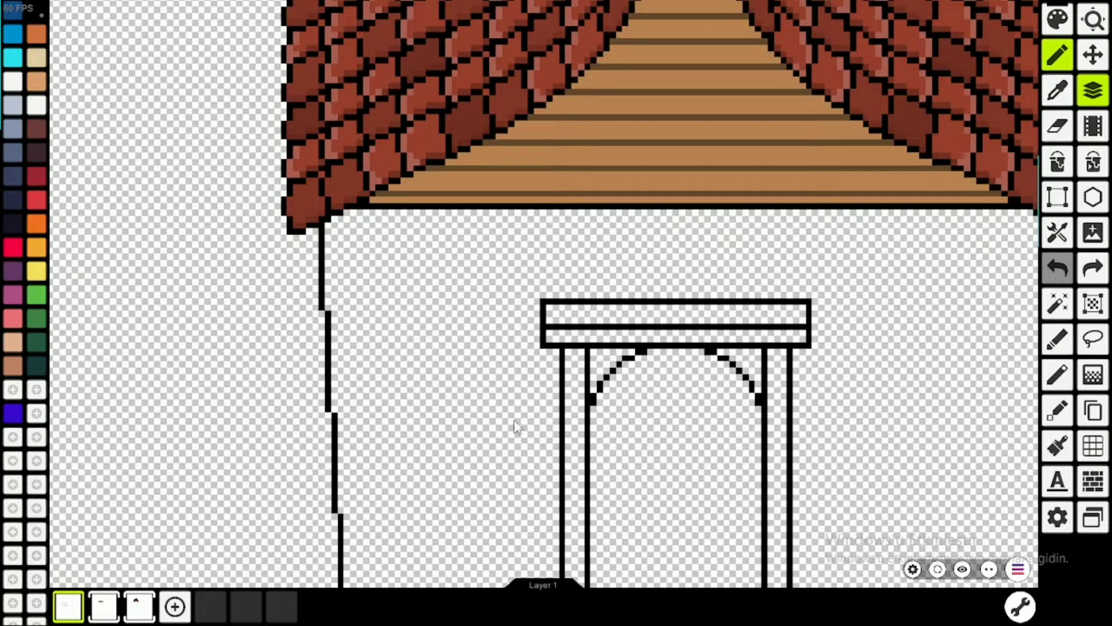
{"action": "left_click_drag", "start_coordinate": [515, 426], "coordinate": [482, 376]}
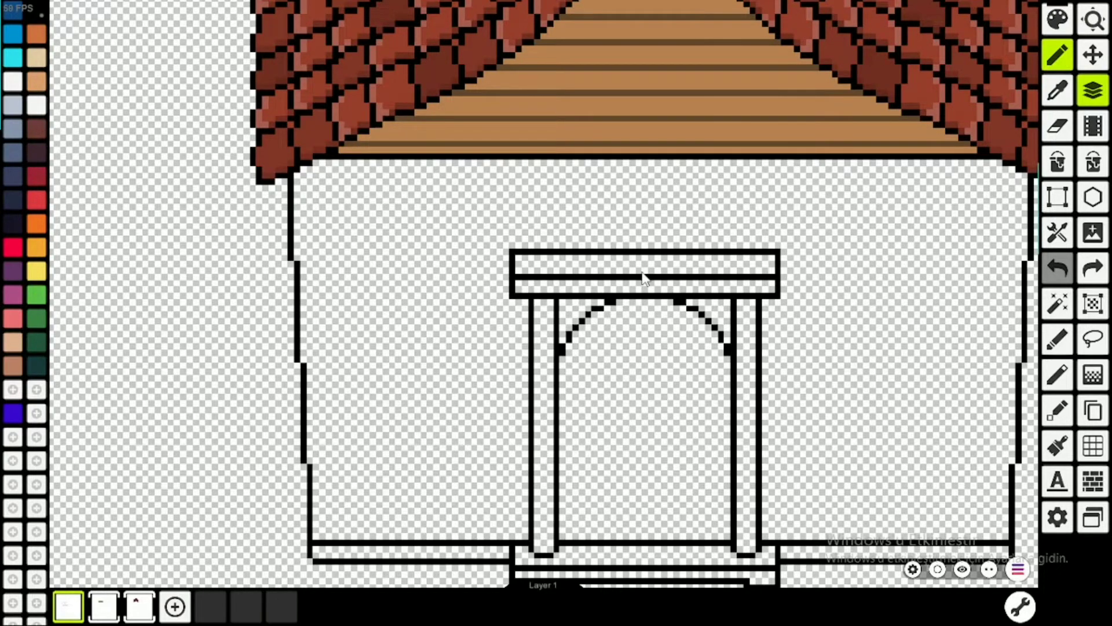
{"action": "scroll", "coordinate": [563, 292], "scroll_direction": "down", "scroll_amount": 2}
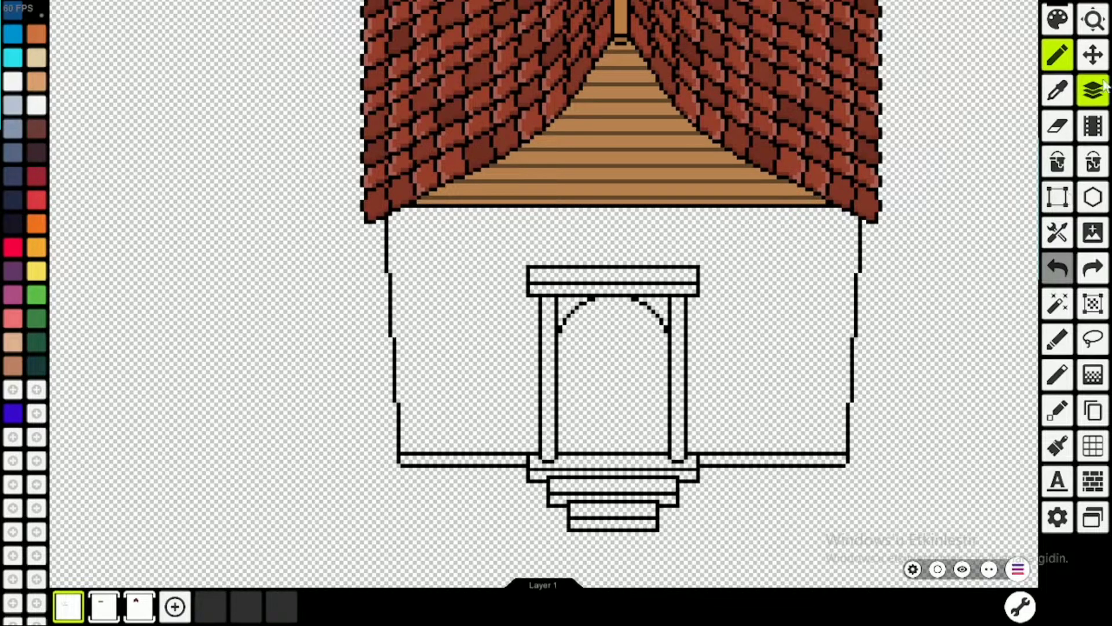
Check the contents of the three layers and make Layer 2, which holds the roof, the active layer
{"action": "left_click", "coordinate": [139, 609]}
{"action": "left_click", "coordinate": [92, 612]}
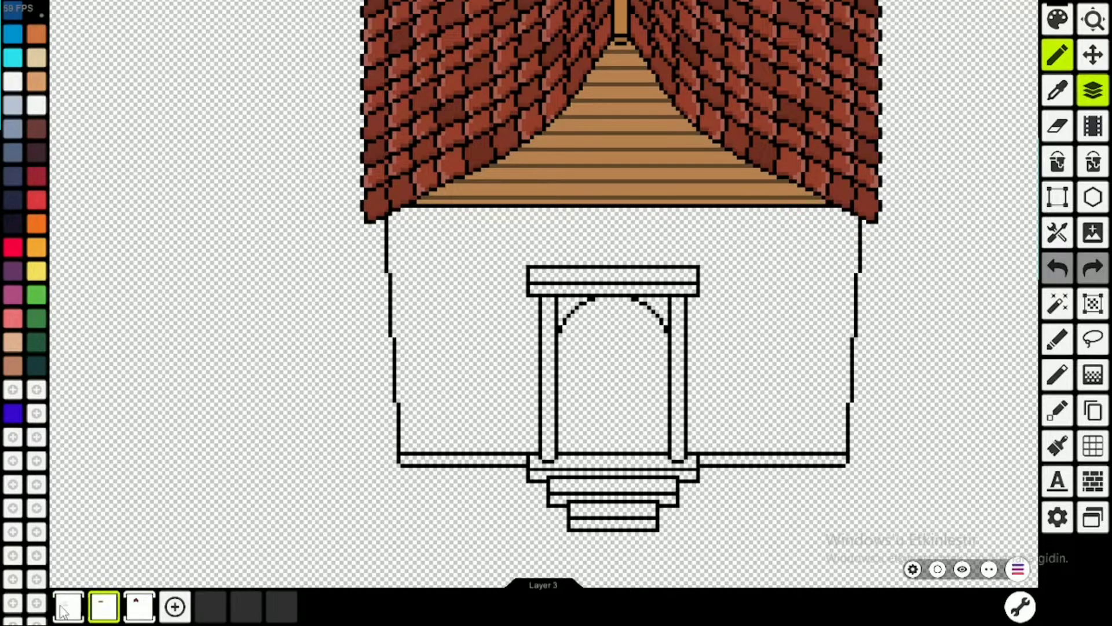
{"action": "left_click", "coordinate": [65, 608]}
{"action": "left_click", "coordinate": [108, 607]}
{"action": "left_click", "coordinate": [141, 607]}
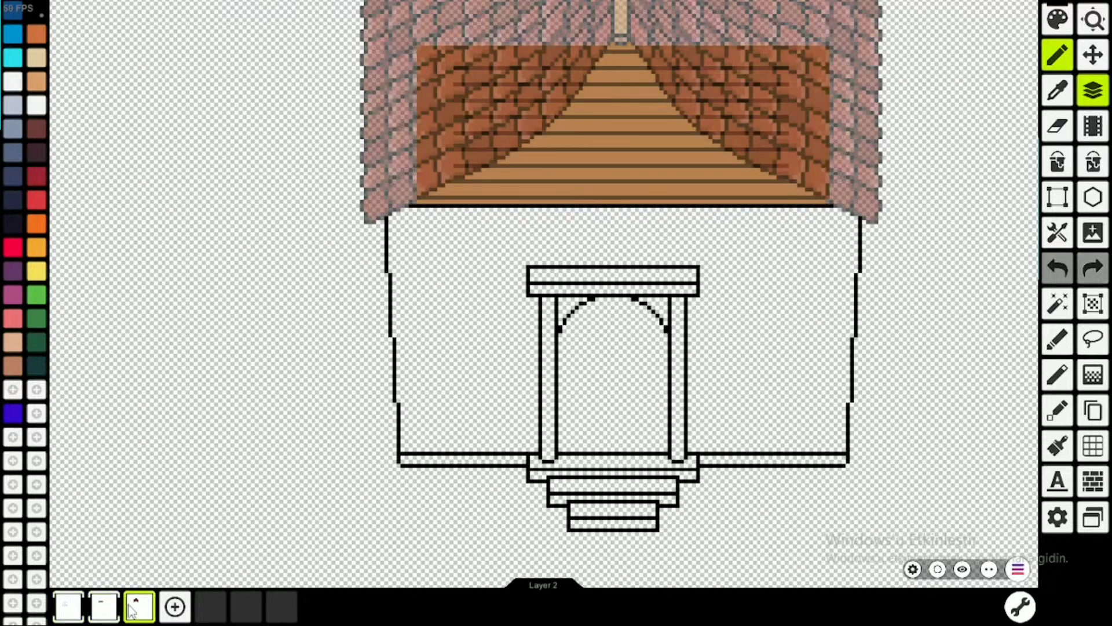
{"action": "left_click", "coordinate": [97, 607]}
{"action": "left_click", "coordinate": [78, 607]}
{"action": "left_click", "coordinate": [100, 608]}
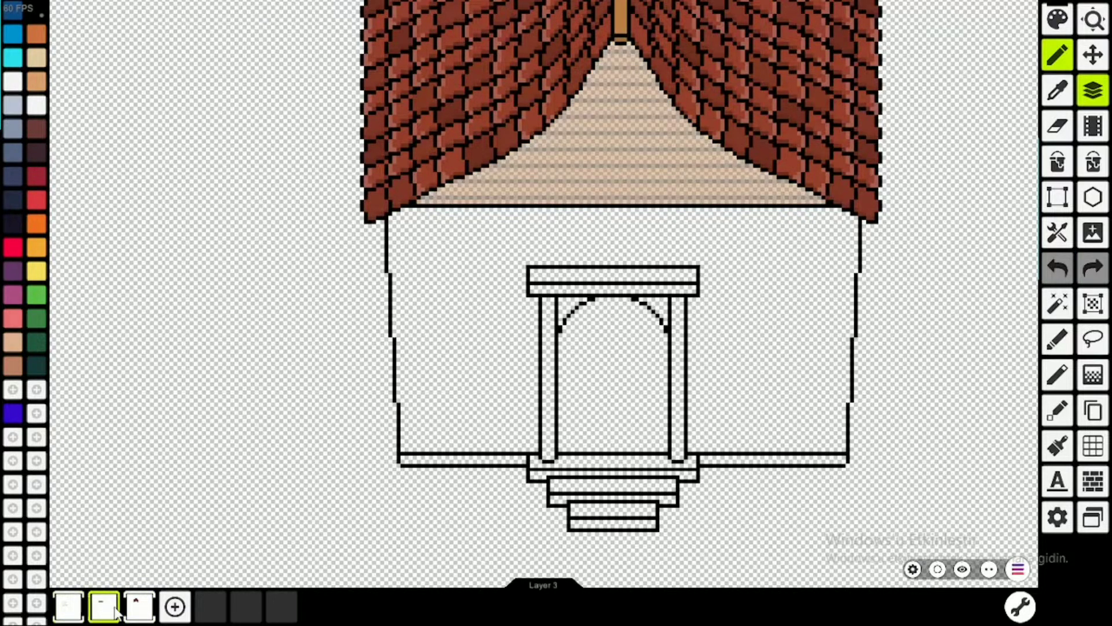
{"action": "left_click", "coordinate": [130, 606]}
Try drawing a rectangular window outline on the wall area left of the doorway
{"action": "scroll", "coordinate": [437, 322], "scroll_direction": "down", "scroll_amount": 3}
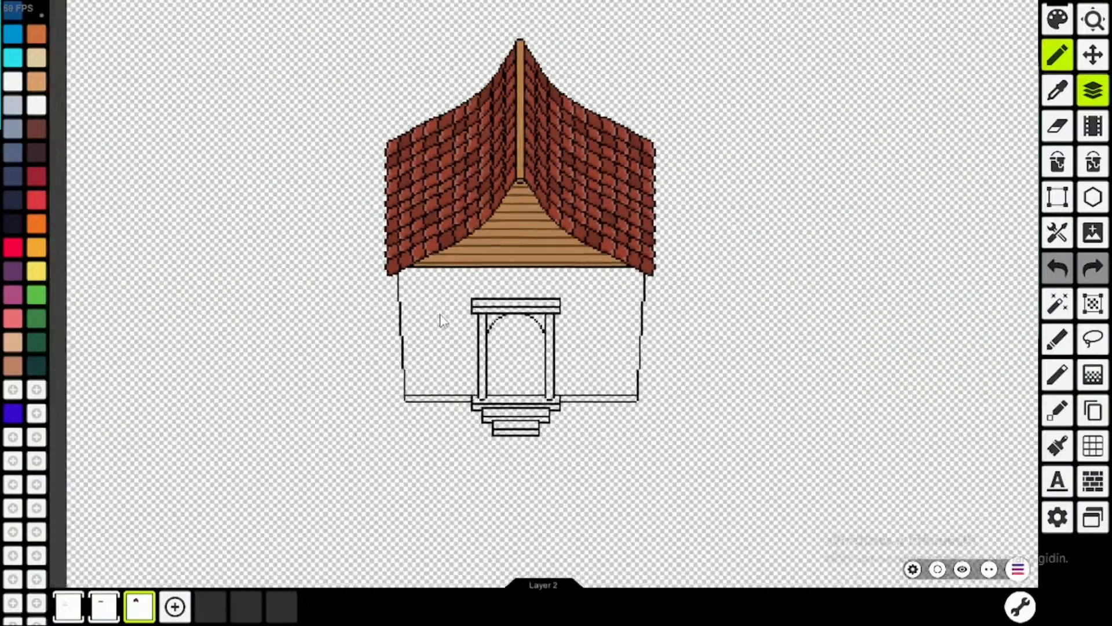
{"action": "scroll", "coordinate": [510, 253], "scroll_direction": "up", "scroll_amount": 3}
{"action": "scroll", "coordinate": [507, 246], "scroll_direction": "up", "scroll_amount": 5}
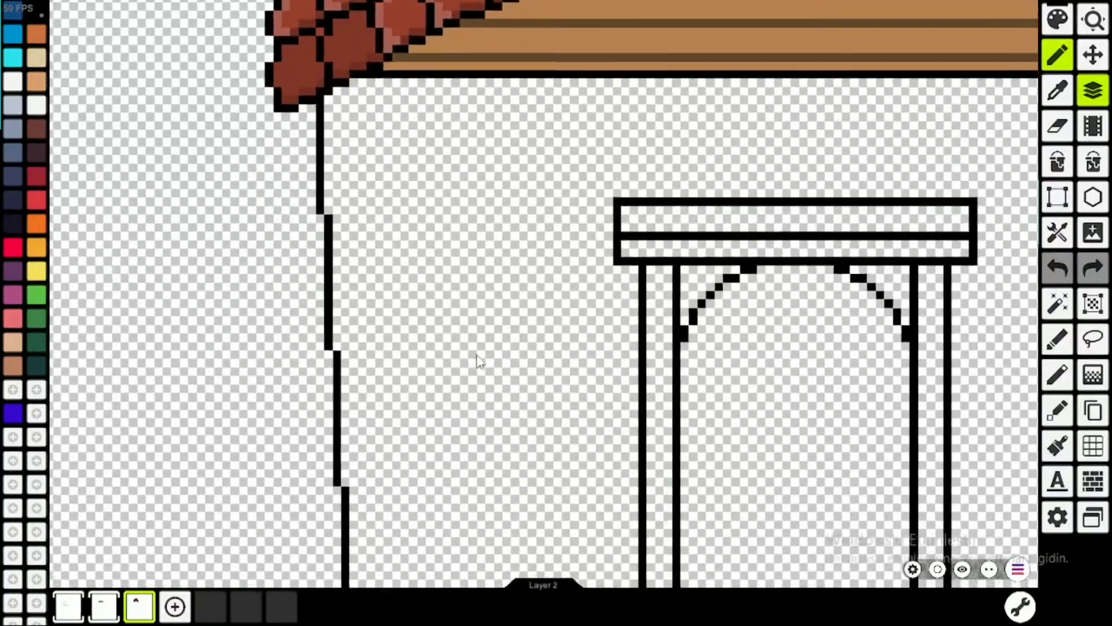
{"action": "left_click_drag", "start_coordinate": [477, 355], "coordinate": [482, 345]}
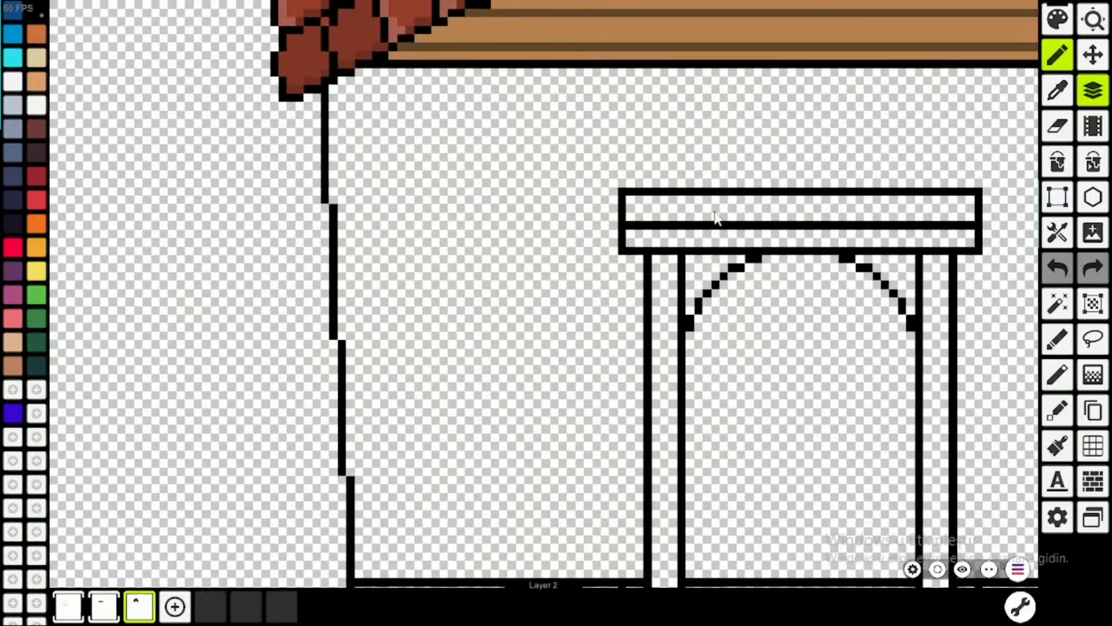
{"action": "left_click", "coordinate": [1091, 196]}
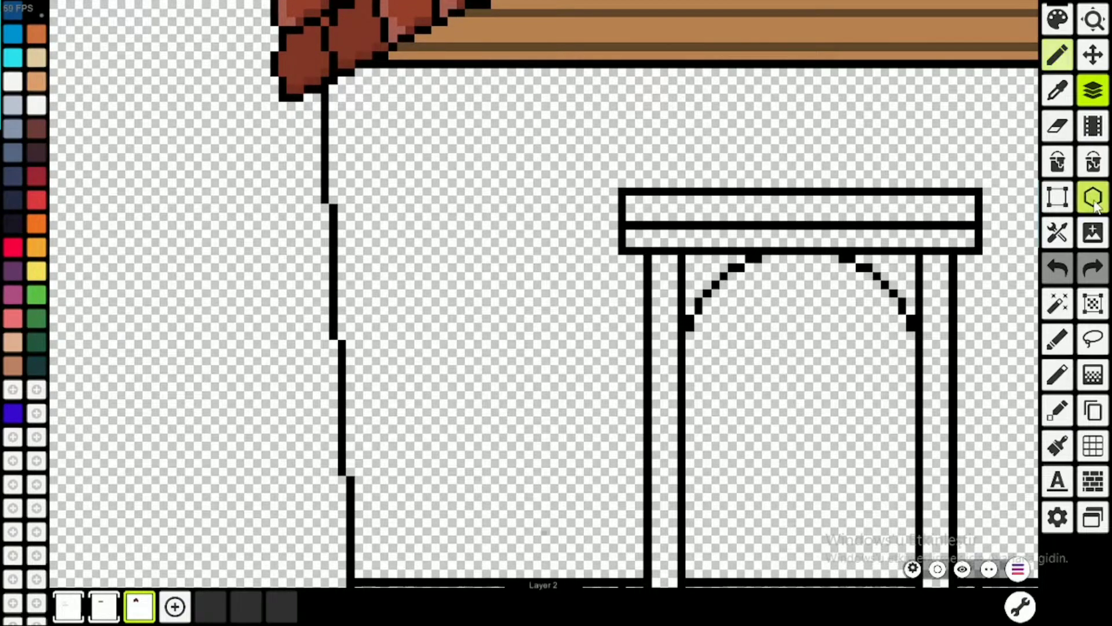
{"action": "left_click", "coordinate": [543, 521]}
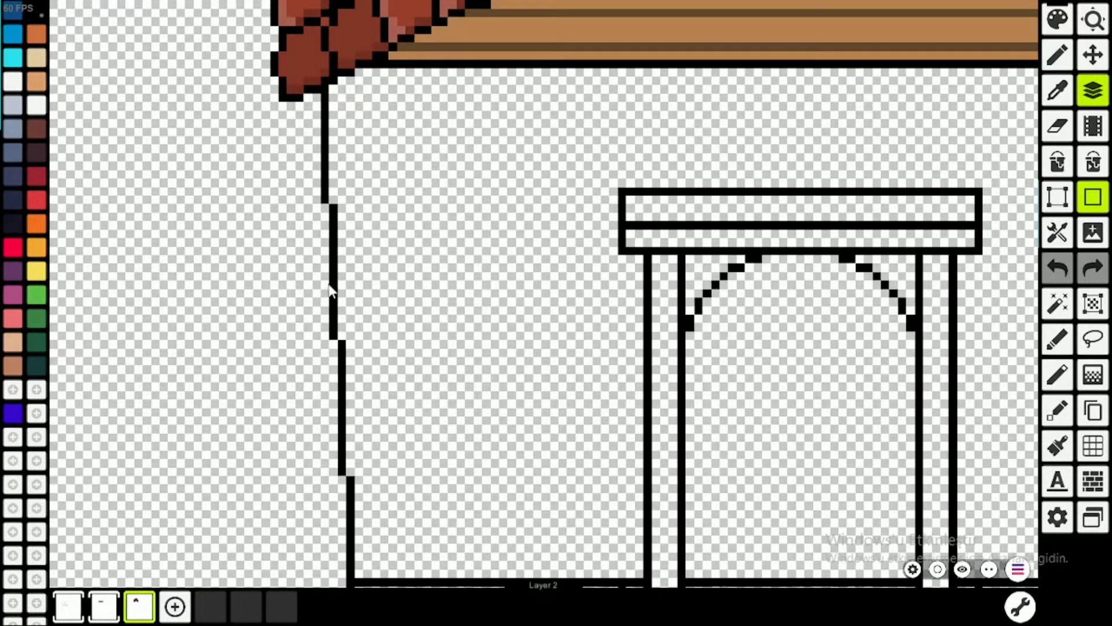
{"action": "scroll", "coordinate": [432, 272], "scroll_direction": "up", "scroll_amount": 1}
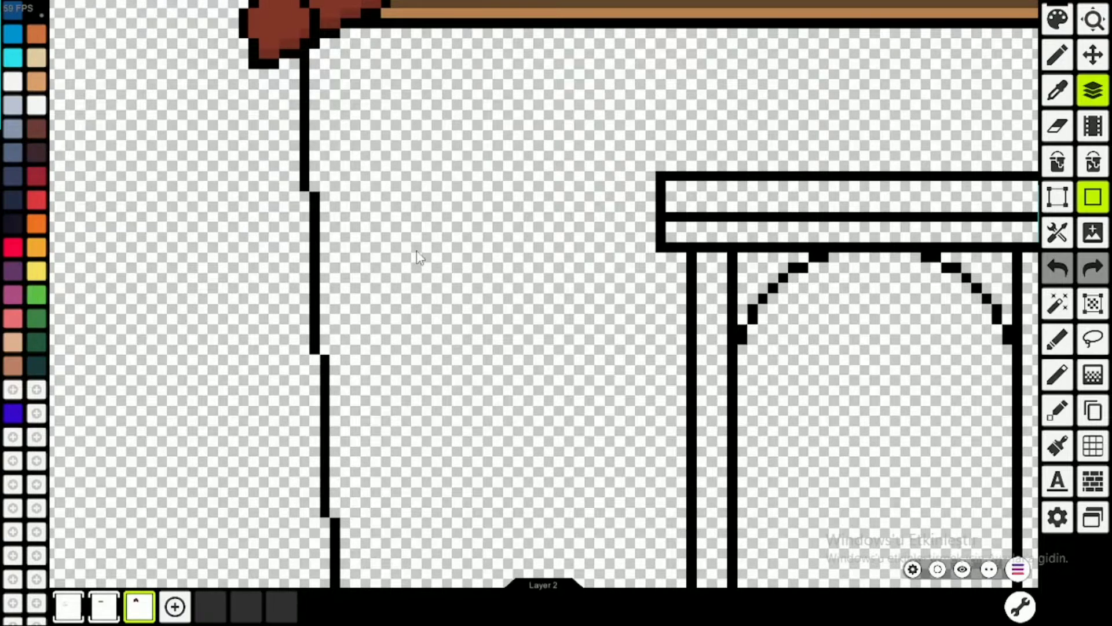
{"action": "left_click_drag", "start_coordinate": [412, 240], "coordinate": [586, 528]}
{"action": "key", "text": "ctrl+z"}
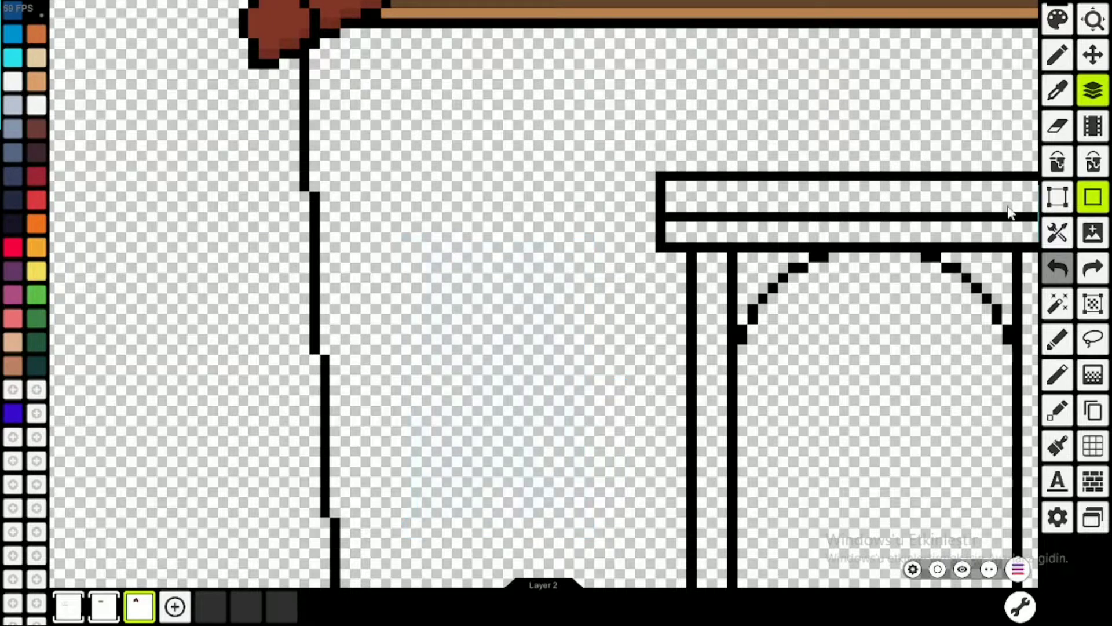
Try outlining the left window with straight lines, a 19x1 px top edge and a slanted 2x26 px side
{"action": "left_click", "coordinate": [1095, 206]}
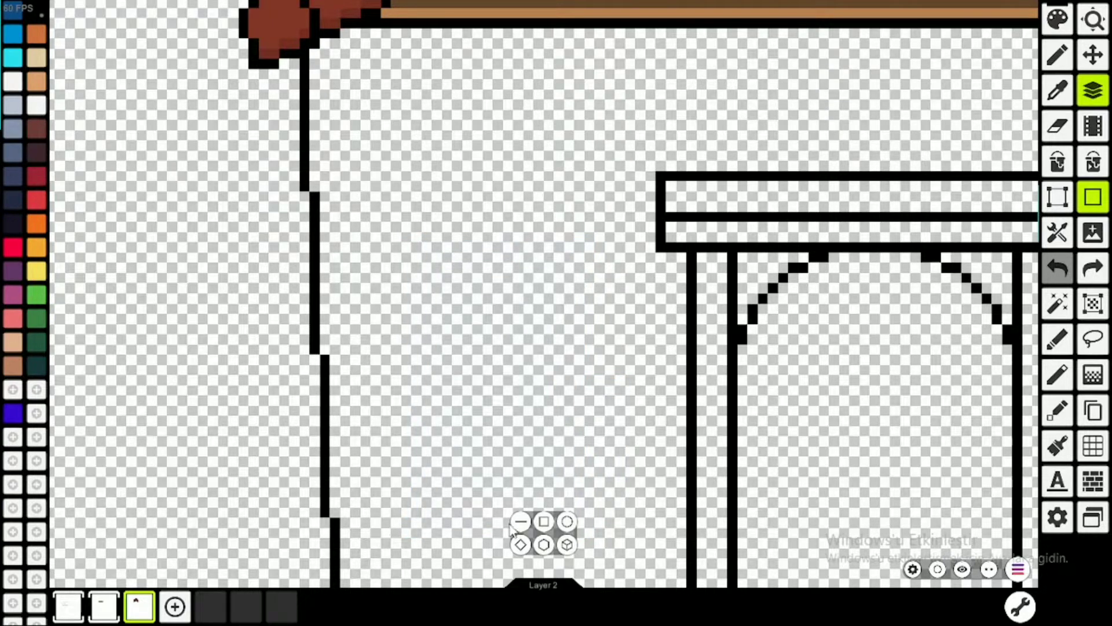
{"action": "left_click", "coordinate": [521, 522]}
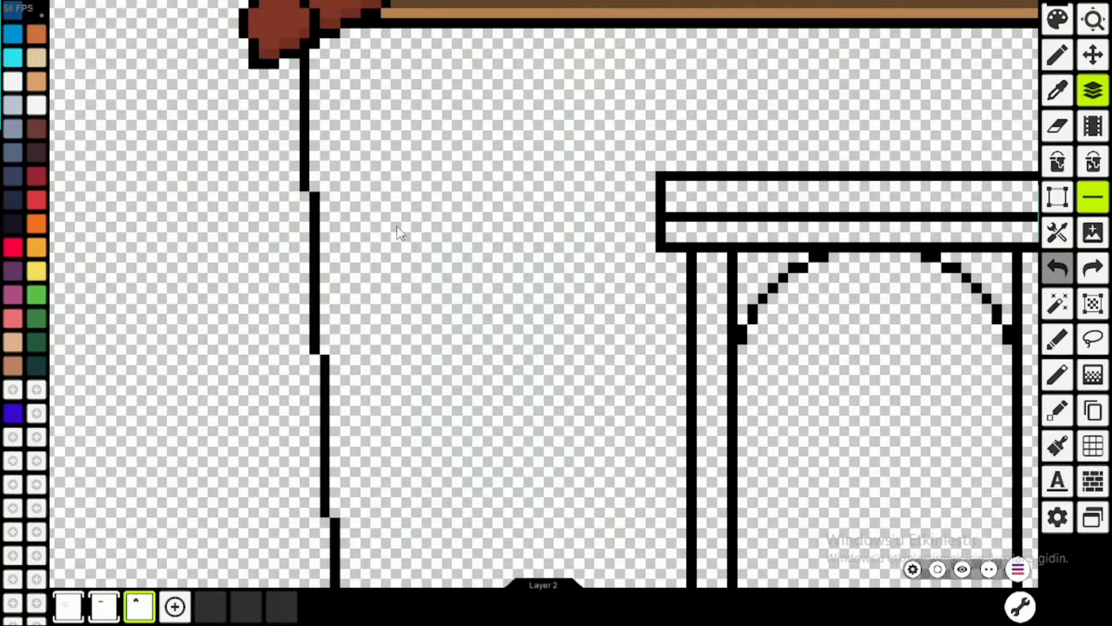
{"action": "mouse_move", "coordinate": [396, 227]}
{"action": "left_mouse_down"}
{"action": "mouse_move", "coordinate": [529, 221]}
{"action": "mouse_move", "coordinate": [578, 236]}
{"action": "mouse_move", "coordinate": [596, 226]}
{"action": "mouse_move", "coordinate": [579, 227]}
{"action": "left_mouse_up"}
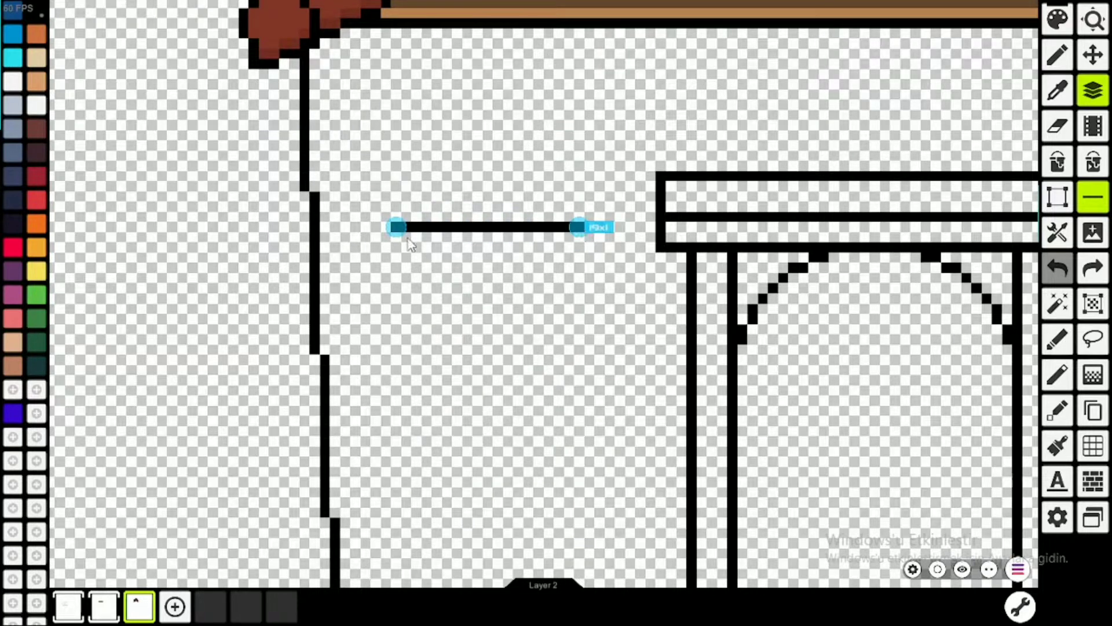
{"action": "left_click", "coordinate": [387, 235]}
{"action": "left_click_drag", "start_coordinate": [398, 238], "coordinate": [404, 487]}
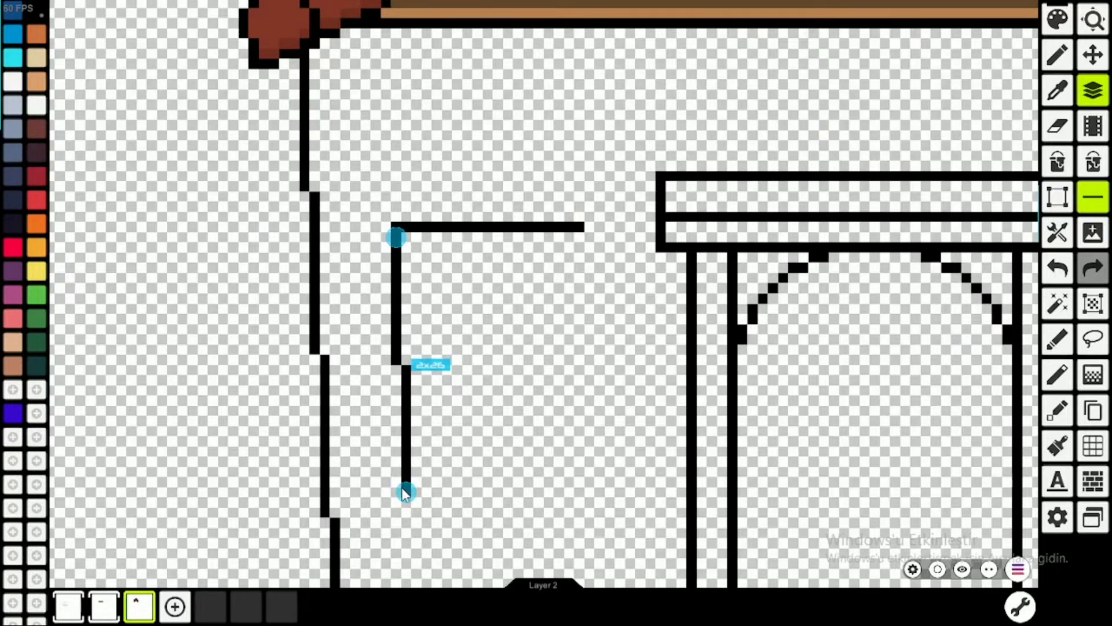
{"action": "scroll", "coordinate": [433, 416], "scroll_direction": "down", "scroll_amount": 4}
{"action": "scroll", "coordinate": [434, 416], "scroll_direction": "up", "scroll_amount": 3}
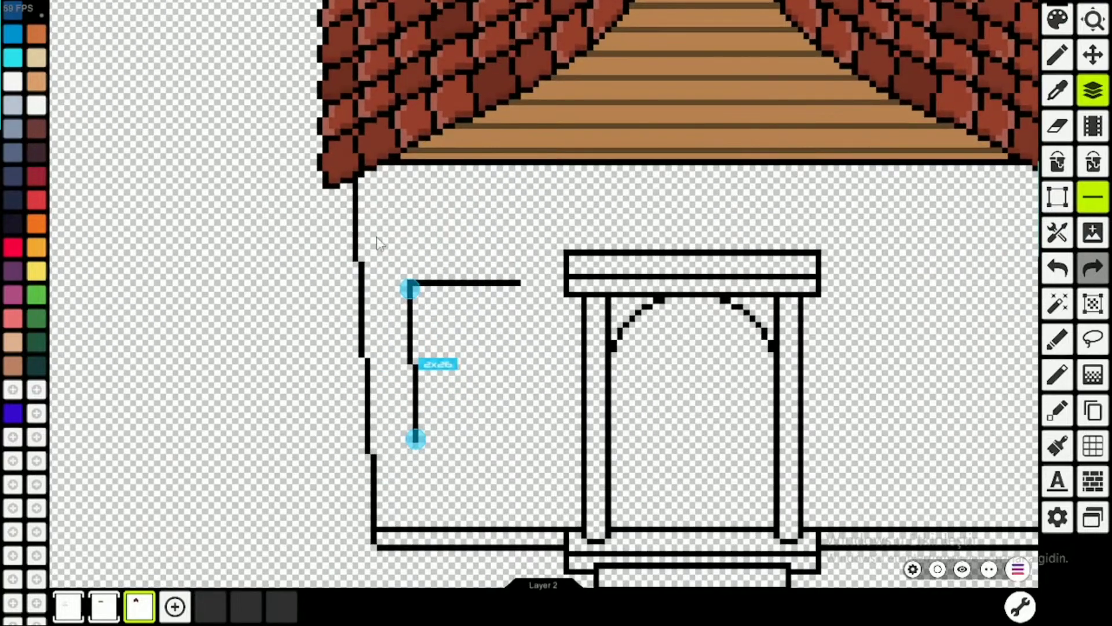
{"action": "left_click", "coordinate": [456, 429]}
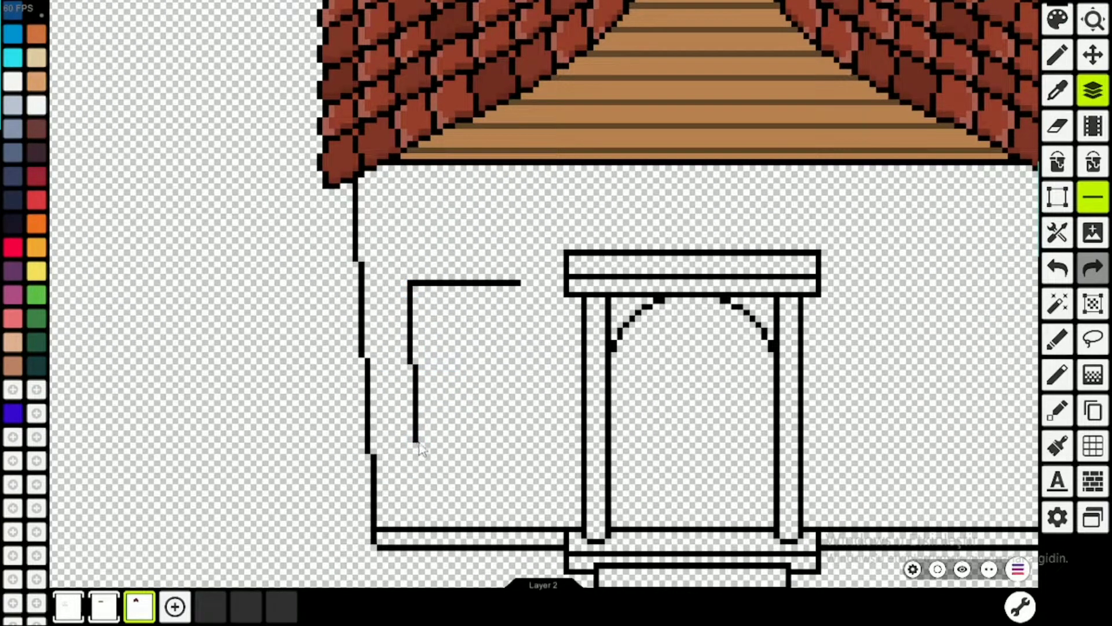
{"action": "key", "text": "ctrl+z"}
{"action": "key", "text": "ctrl+z"}
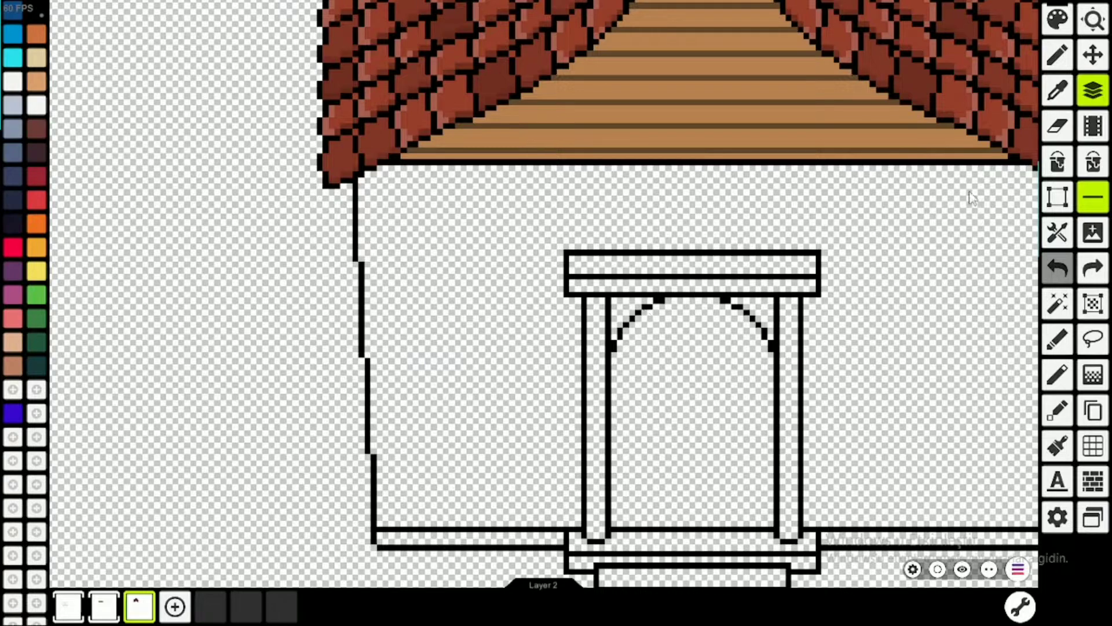
Draw a rectangle of about 17x28 px as the window outline on the wall left of the doorway
{"action": "left_click", "coordinate": [1101, 197]}
{"action": "left_click", "coordinate": [542, 521]}
{"action": "scroll", "coordinate": [409, 262], "scroll_direction": "up", "scroll_amount": 2}
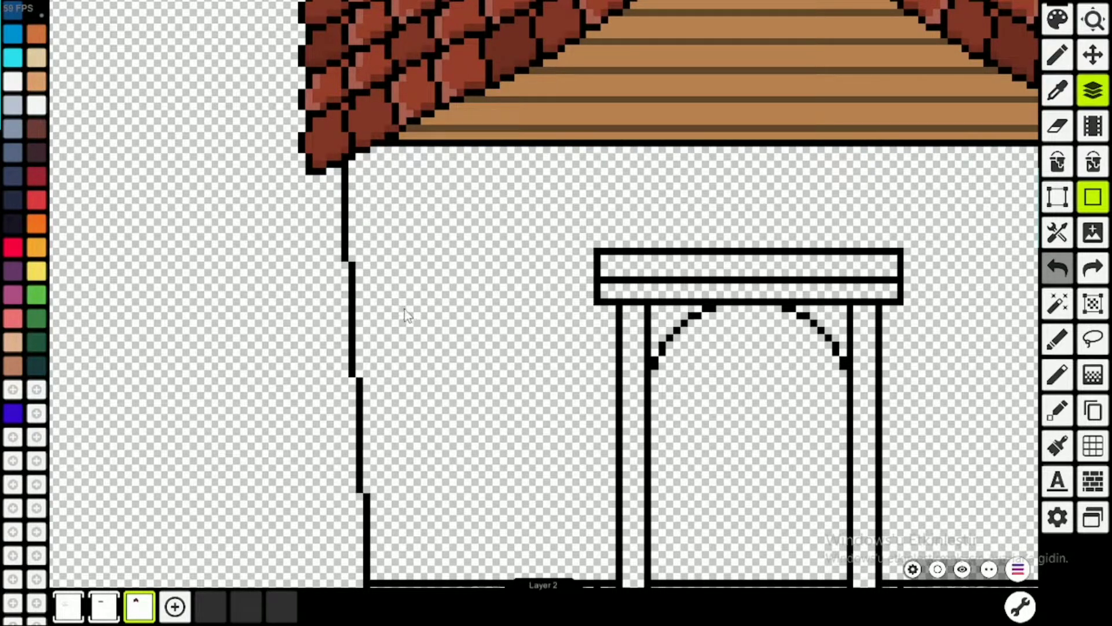
{"action": "left_click_drag", "start_coordinate": [418, 308], "coordinate": [538, 509]}
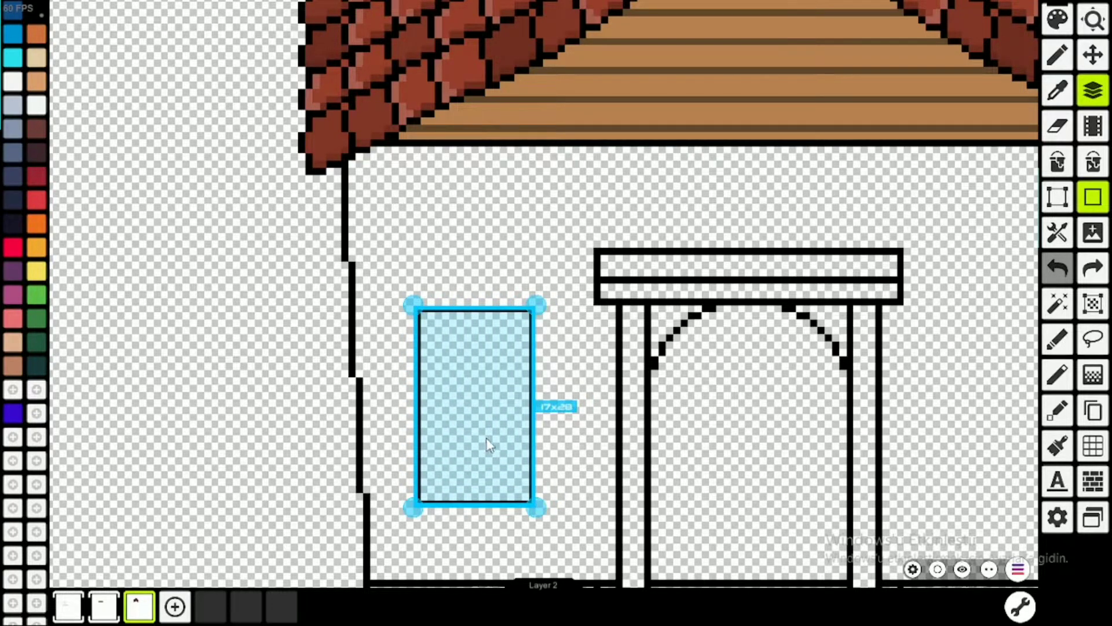
Align the window rectangle's top with the lintel's lower edge, place it on the wall, and check the hotkey assigned to Select Rect
{"action": "left_click_drag", "start_coordinate": [487, 445], "coordinate": [512, 432]}
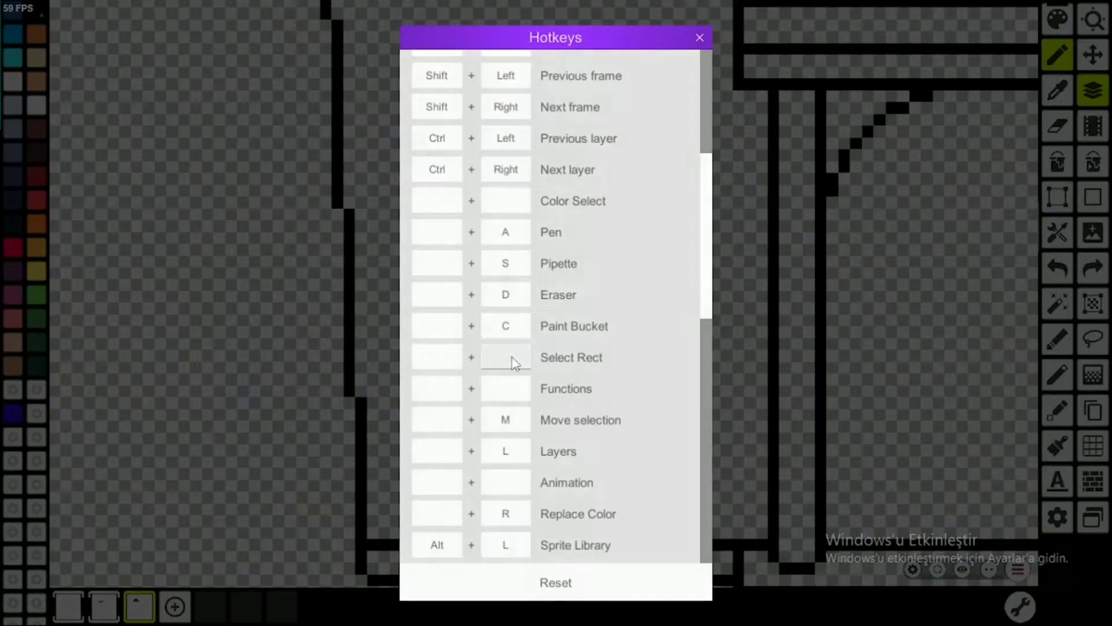
{"action": "left_click", "coordinate": [513, 360]}
{"action": "key", "text": "f"}
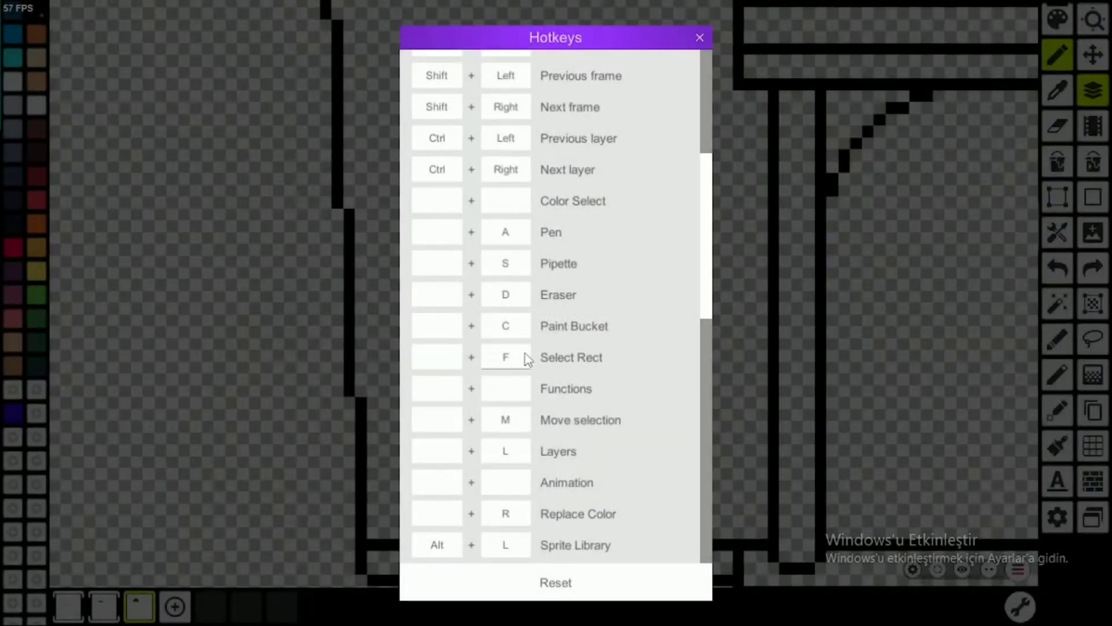
{"action": "left_click", "coordinate": [699, 38]}
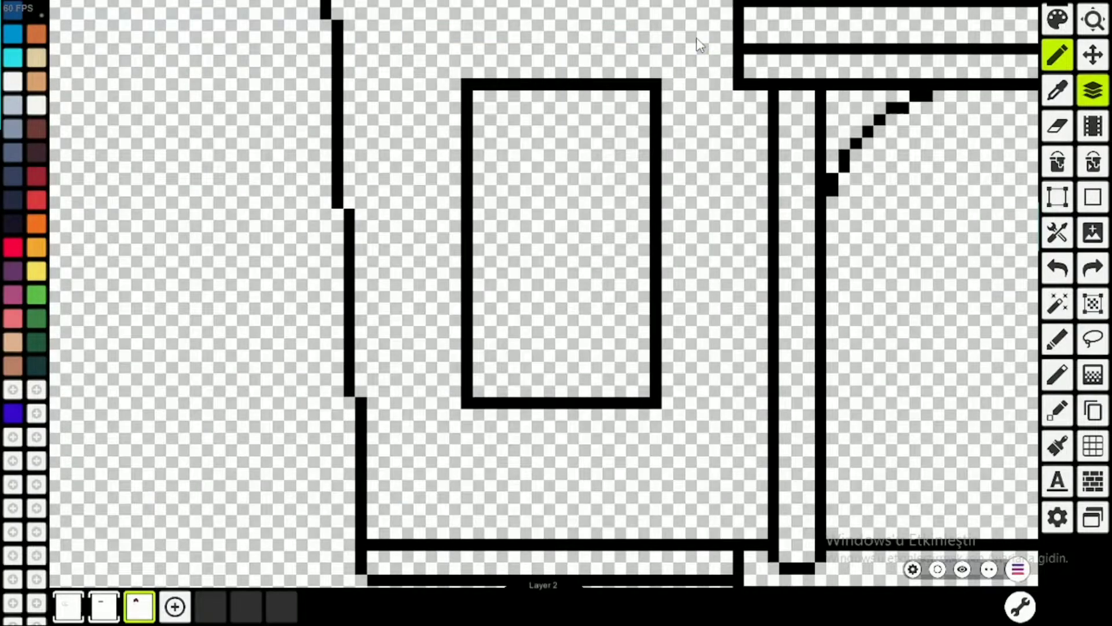
{"action": "key", "text": "f"}
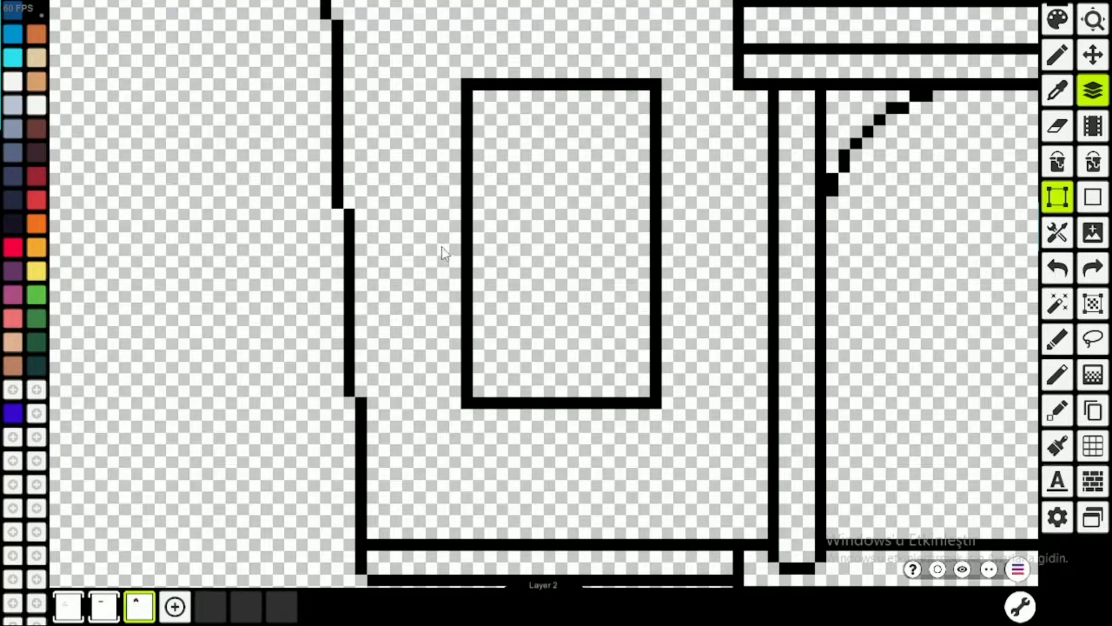
{"action": "mouse_move", "coordinate": [443, 238]}
{"action": "left_mouse_down"}
{"action": "mouse_move", "coordinate": [472, 275]}
{"action": "mouse_move", "coordinate": [695, 415]}
{"action": "mouse_move", "coordinate": [695, 430]}
{"action": "left_mouse_up"}
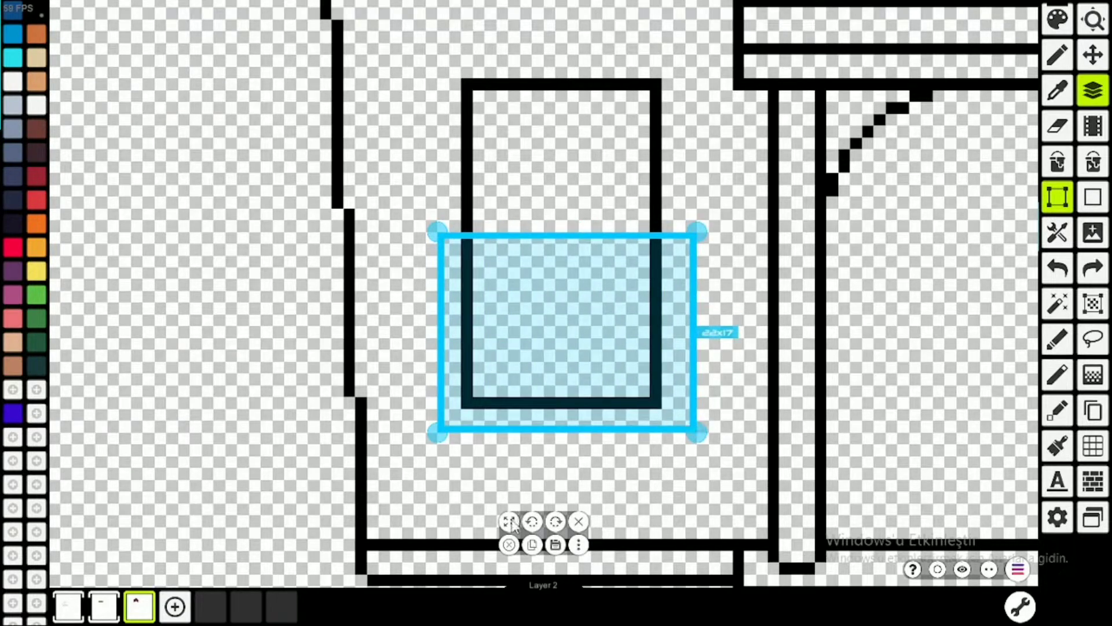
{"action": "left_click", "coordinate": [510, 521]}
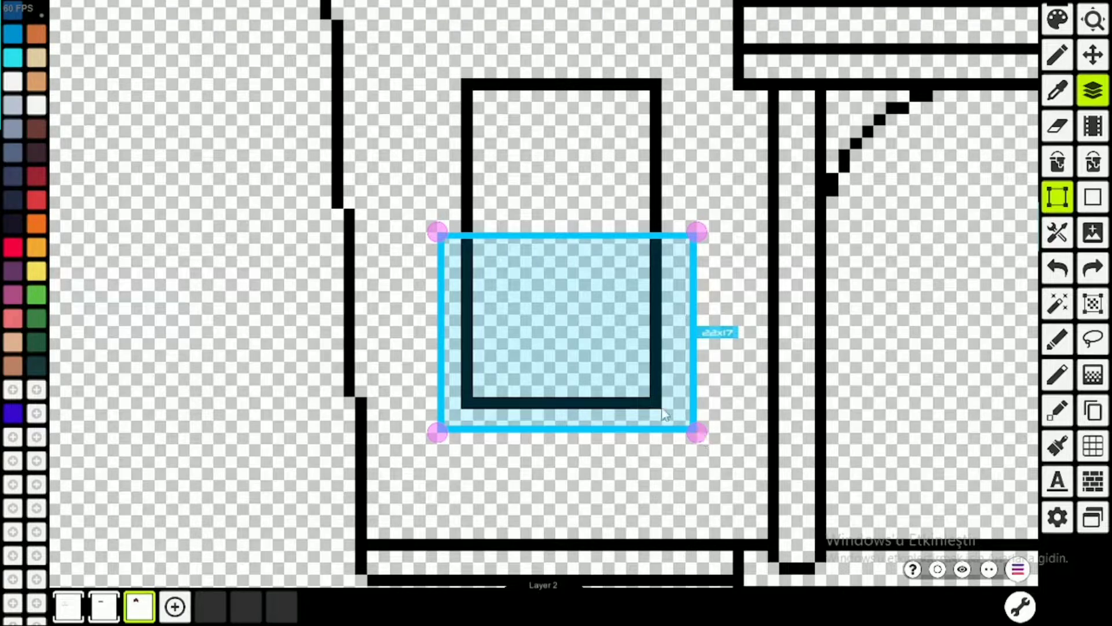
{"action": "left_click", "coordinate": [581, 172]}
Try to taper the window outline by shifting the lower part of each side one pixel inward
{"action": "left_click_drag", "start_coordinate": [416, 238], "coordinate": [555, 446]}
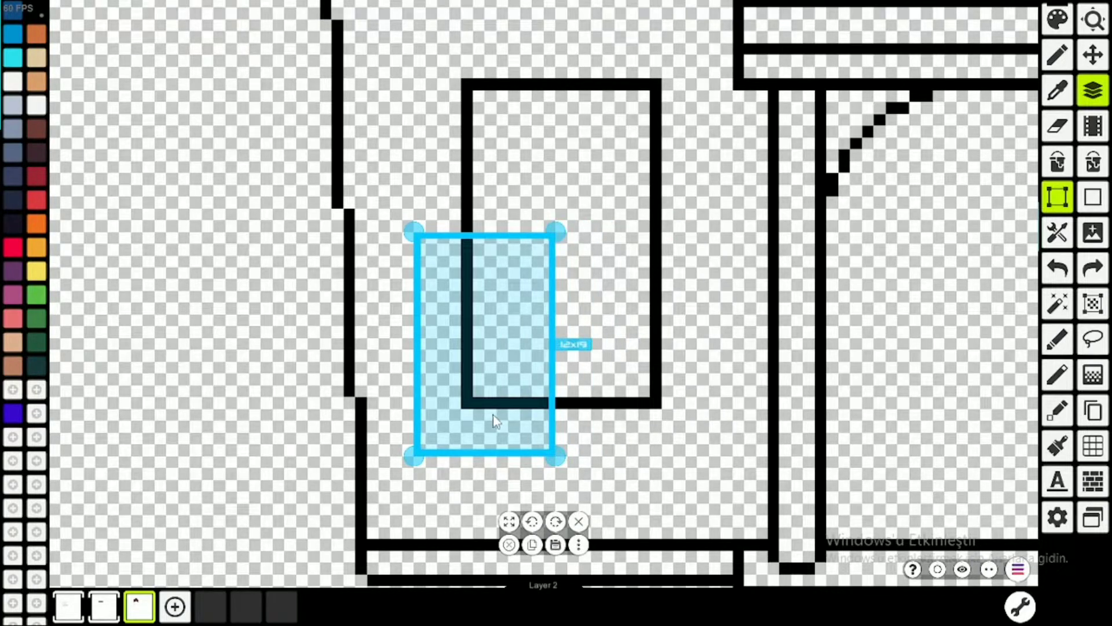
{"action": "left_click_drag", "start_coordinate": [502, 412], "coordinate": [522, 419]}
{"action": "left_click", "coordinate": [630, 273]}
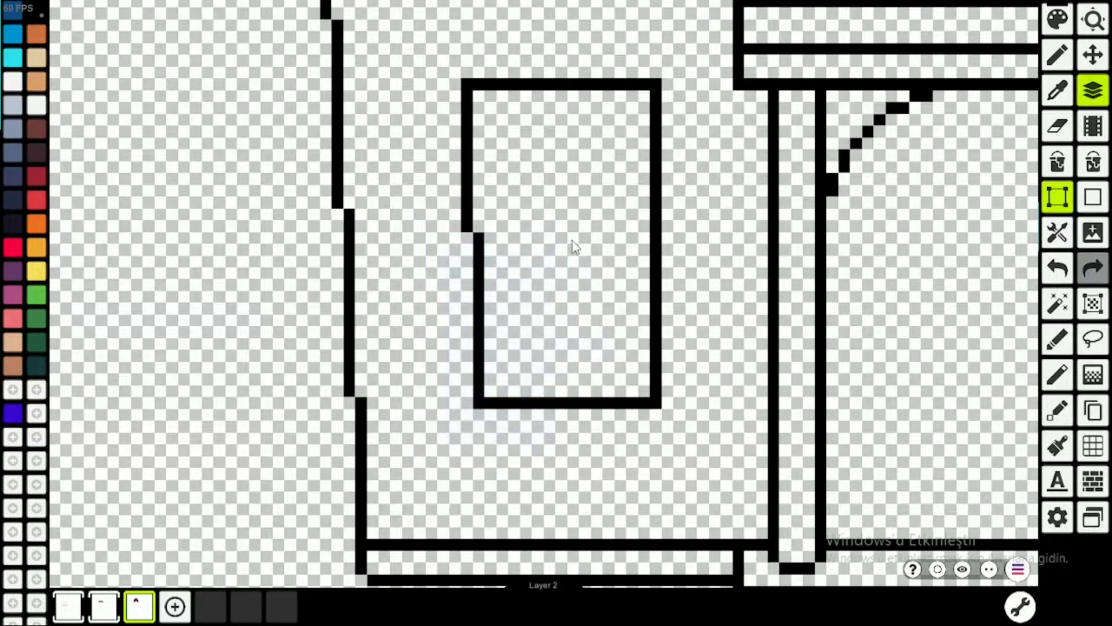
{"action": "left_click_drag", "start_coordinate": [570, 233], "coordinate": [643, 376]}
{"action": "left_click", "coordinate": [710, 165]}
{"action": "scroll", "coordinate": [692, 290], "scroll_direction": "down", "scroll_amount": 2}
{"action": "scroll", "coordinate": [682, 299], "scroll_direction": "down", "scroll_amount": 2}
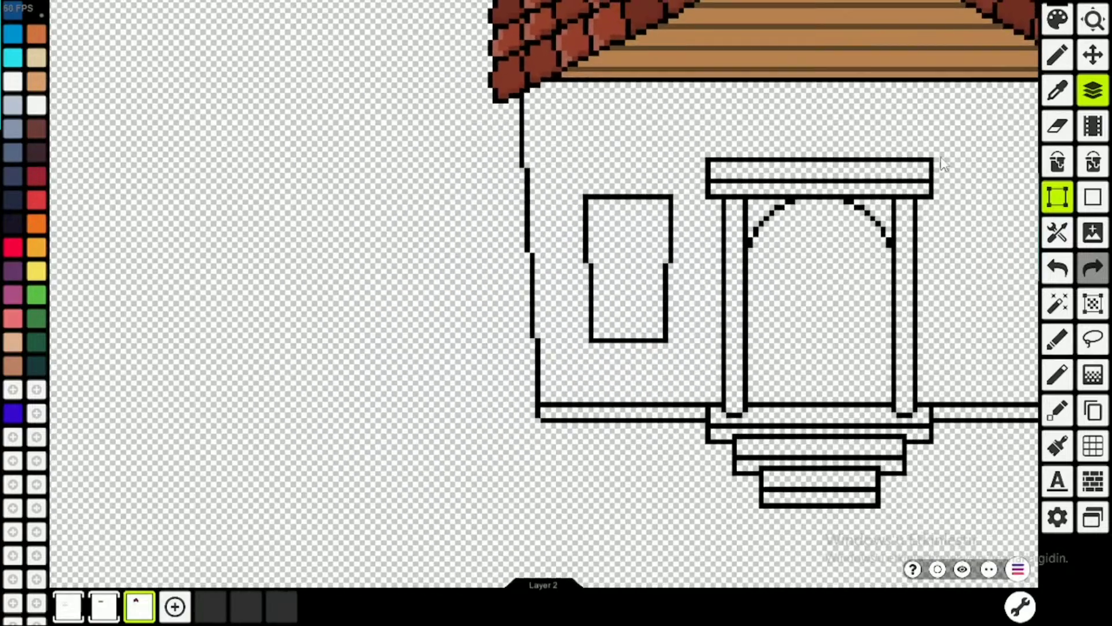
Examine the tapered window outline up close and against the whole front of the house
{"action": "left_click", "coordinate": [1093, 197]}
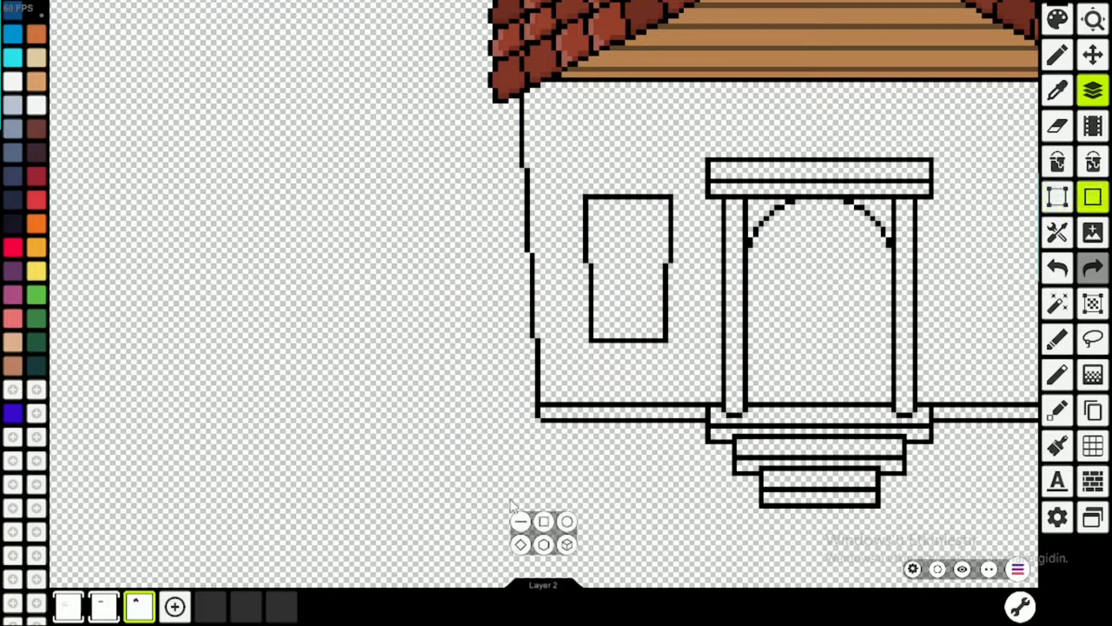
{"action": "scroll", "coordinate": [637, 304], "scroll_direction": "up", "scroll_amount": 1}
{"action": "scroll", "coordinate": [399, 328], "scroll_direction": "down", "scroll_amount": 1}
{"action": "scroll", "coordinate": [606, 293], "scroll_direction": "up", "scroll_amount": 3}
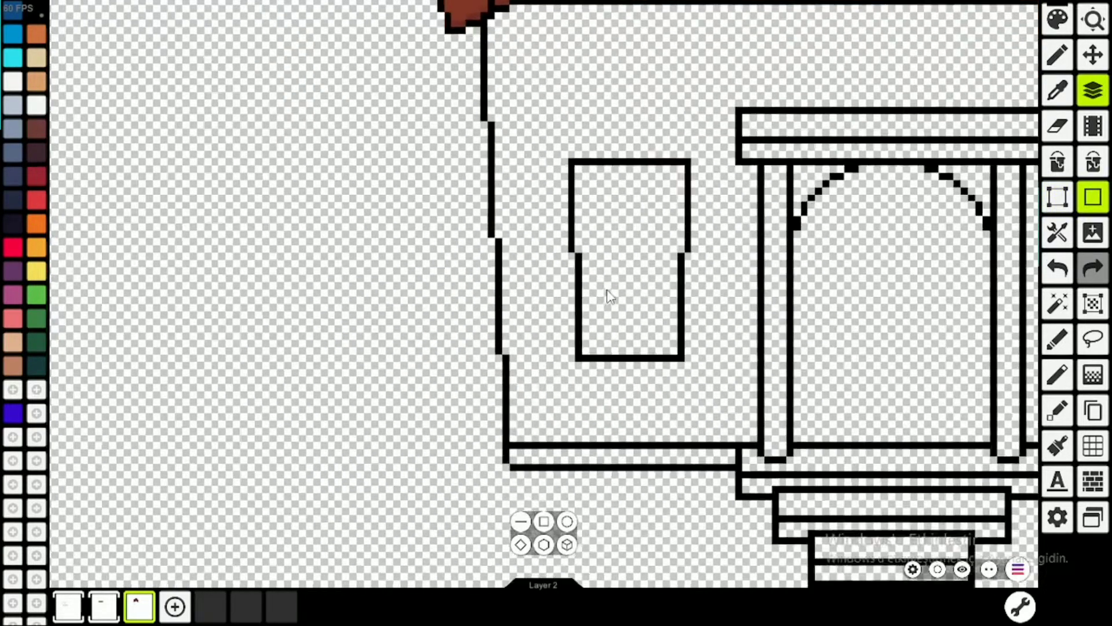
{"action": "scroll", "coordinate": [598, 305], "scroll_direction": "down", "scroll_amount": 3}
{"action": "scroll", "coordinate": [600, 307], "scroll_direction": "down", "scroll_amount": 3}
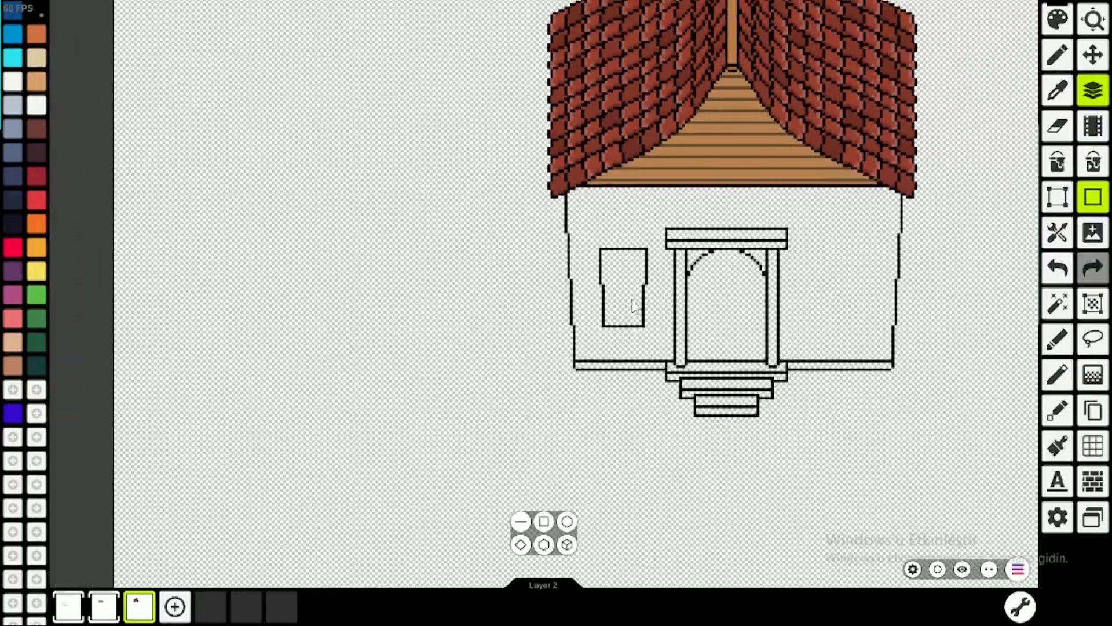
{"action": "scroll", "coordinate": [603, 325], "scroll_direction": "up", "scroll_amount": 4}
{"action": "scroll", "coordinate": [602, 332], "scroll_direction": "up", "scroll_amount": 1}
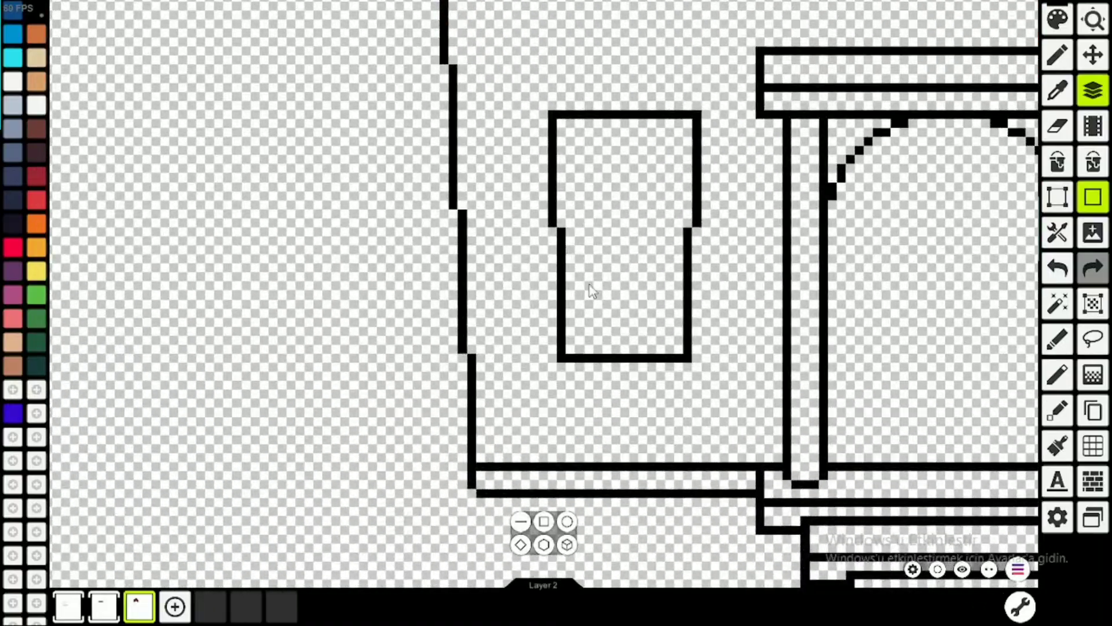
Undo both inward shifts of the window outline's lower sides
{"action": "key", "text": "ctrl+z"}
{"action": "key", "text": "ctrl+z"}
{"action": "scroll", "coordinate": [551, 349], "scroll_direction": "down", "scroll_amount": 5}
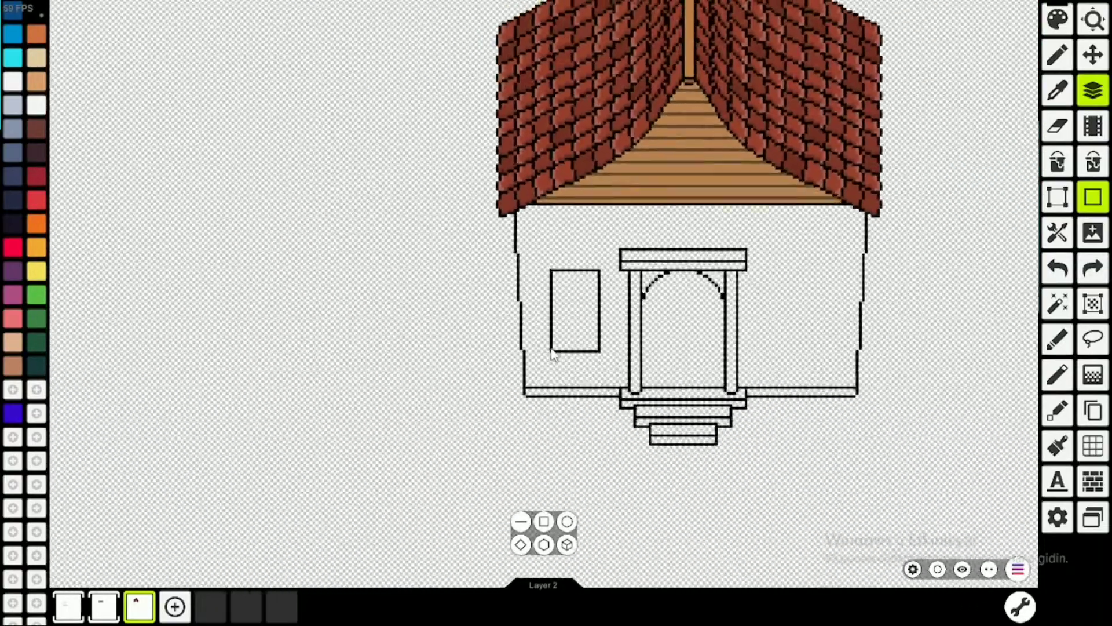
{"action": "scroll", "coordinate": [553, 355], "scroll_direction": "down", "scroll_amount": 2}
{"action": "scroll", "coordinate": [540, 286], "scroll_direction": "up", "scroll_amount": 4}
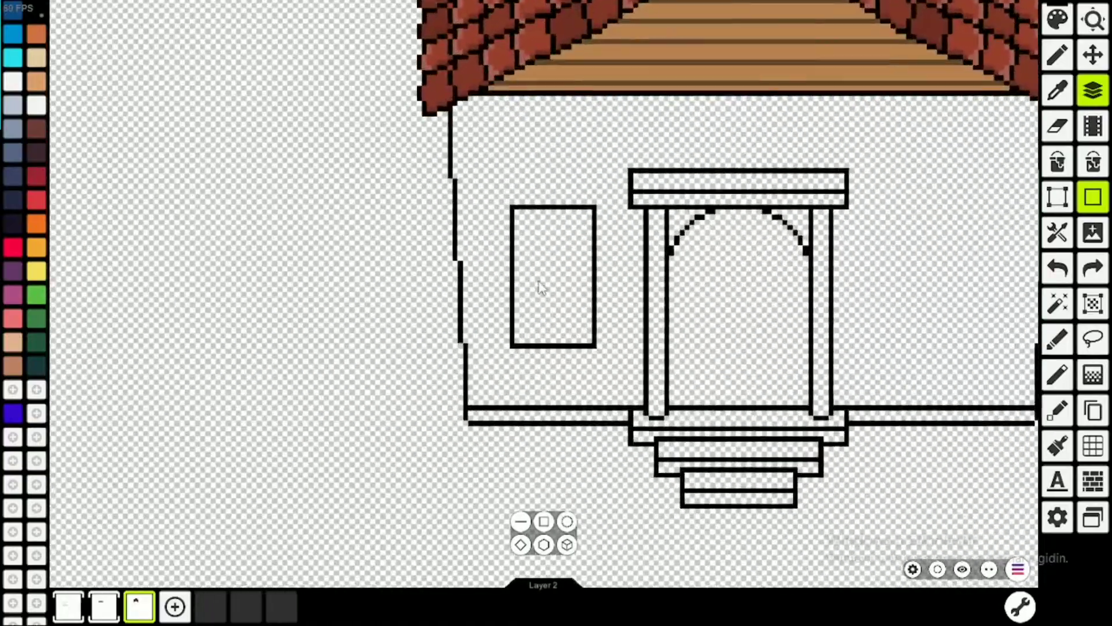
{"action": "scroll", "coordinate": [539, 272], "scroll_direction": "down", "scroll_amount": 2}
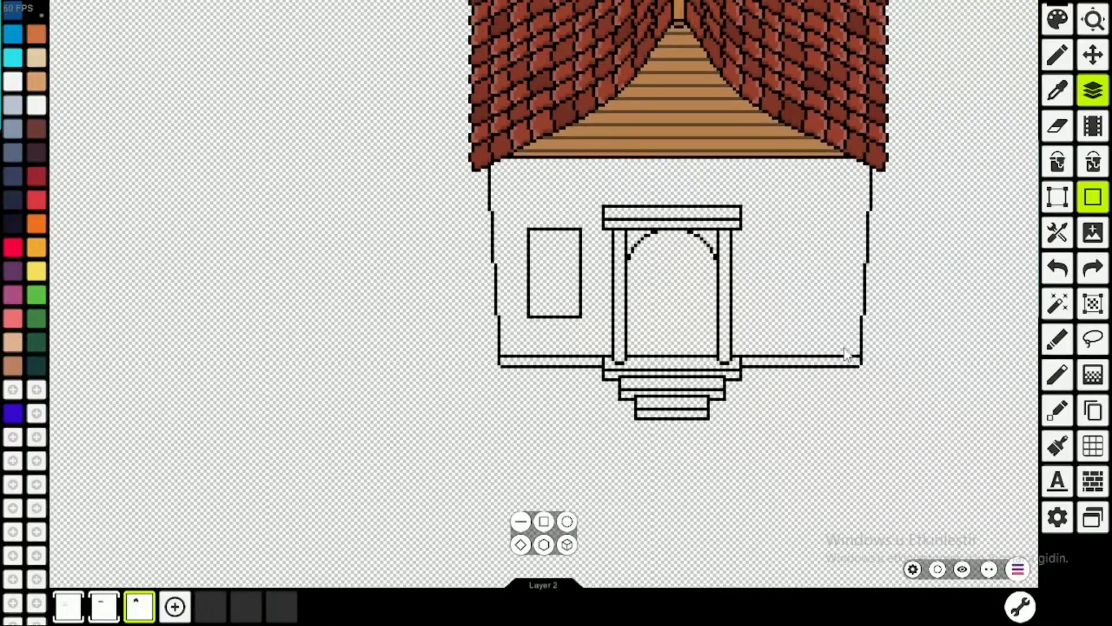
{"action": "scroll", "coordinate": [852, 240], "scroll_direction": "up", "scroll_amount": 2}
{"action": "scroll", "coordinate": [416, 231], "scroll_direction": "up", "scroll_amount": 3}
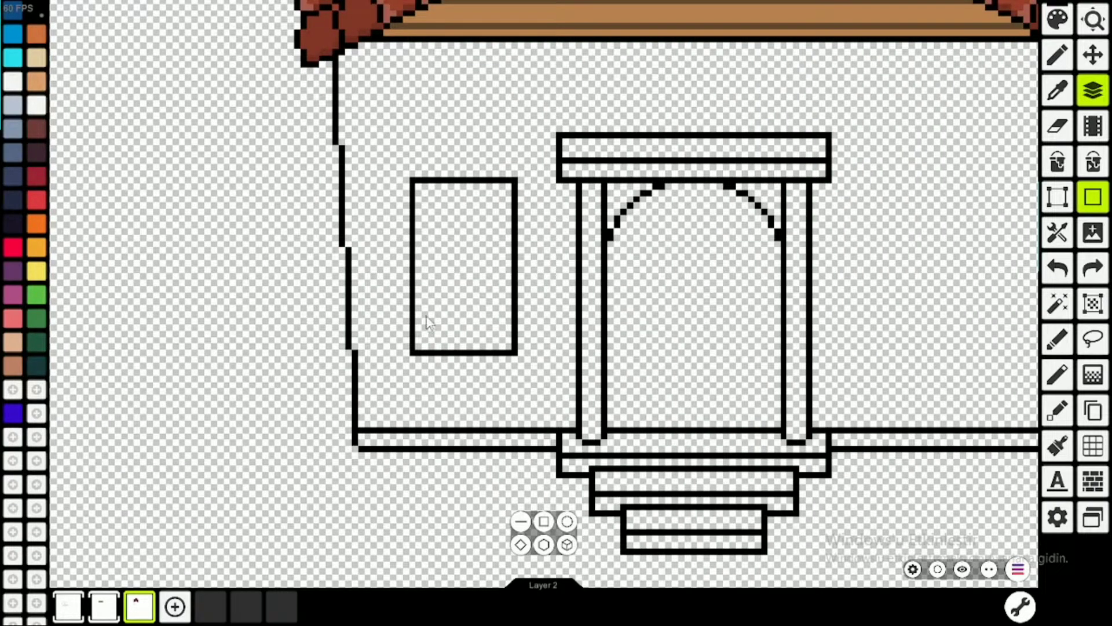
{"action": "scroll", "coordinate": [423, 330], "scroll_direction": "up", "scroll_amount": 2}
{"action": "key", "text": "m"}
{"action": "left_click_drag", "start_coordinate": [607, 261], "coordinate": [733, 300]}
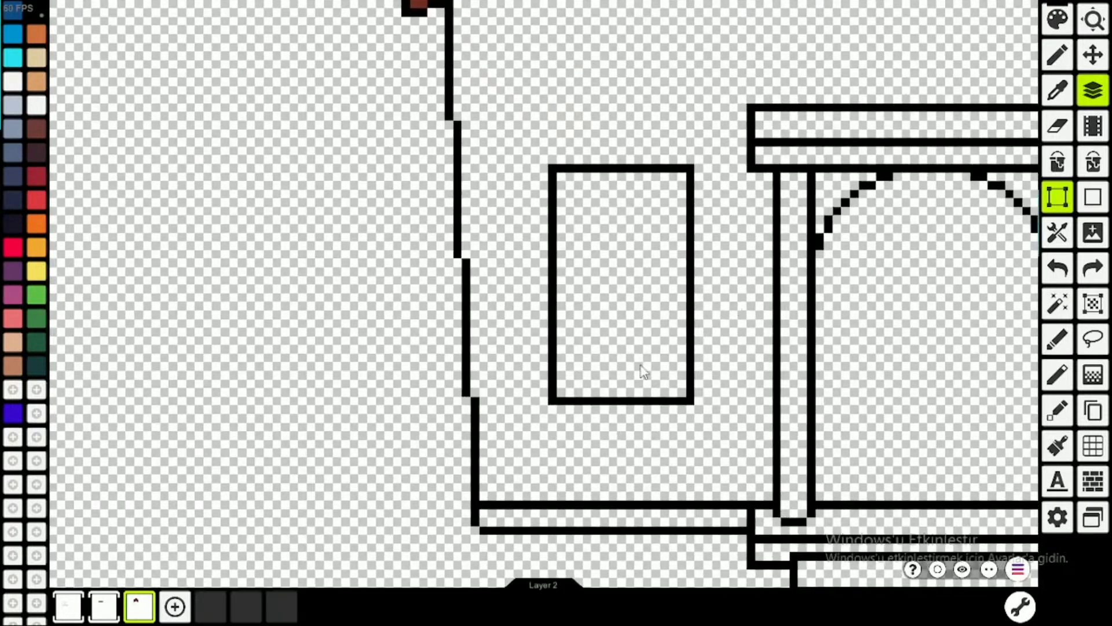
{"action": "scroll", "coordinate": [581, 240], "scroll_direction": "down", "scroll_amount": 6}
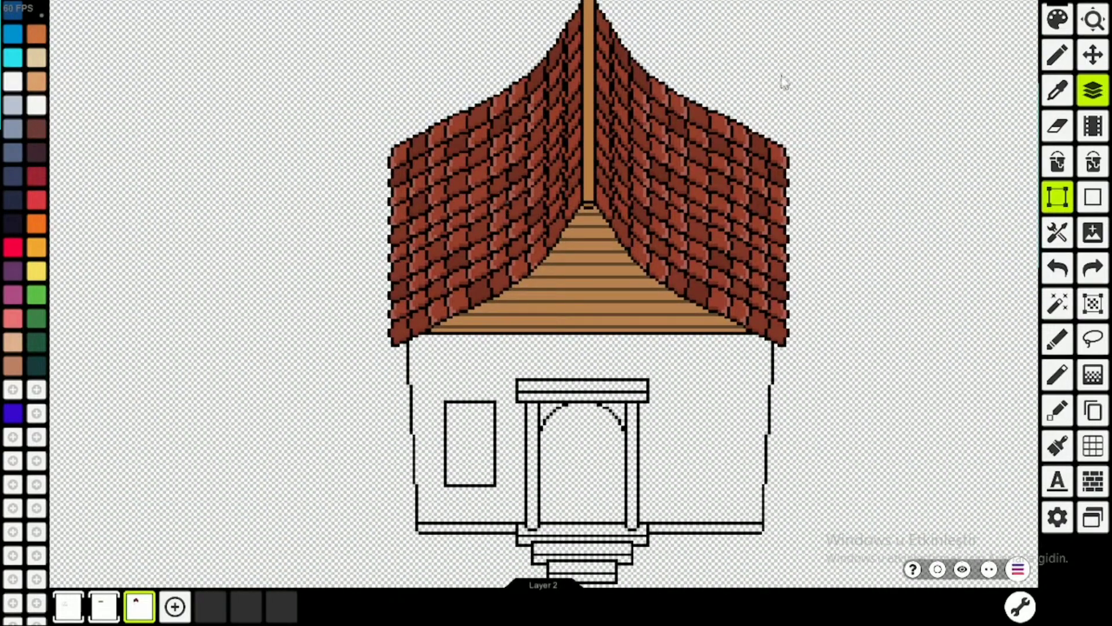
Toggle the visibility of Layer 2 and Layer 3 to check which parts of the house each one holds
{"action": "left_click", "coordinate": [142, 618]}
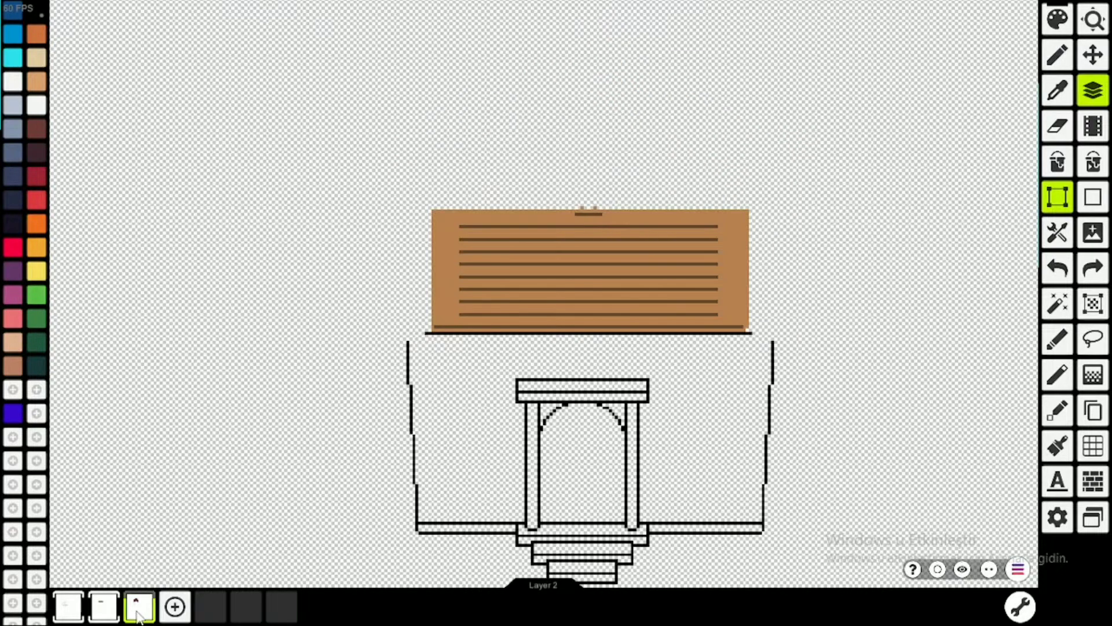
{"action": "left_click", "coordinate": [139, 617]}
{"action": "left_click", "coordinate": [139, 617]}
{"action": "left_click", "coordinate": [139, 617]}
{"action": "left_click", "coordinate": [102, 607]}
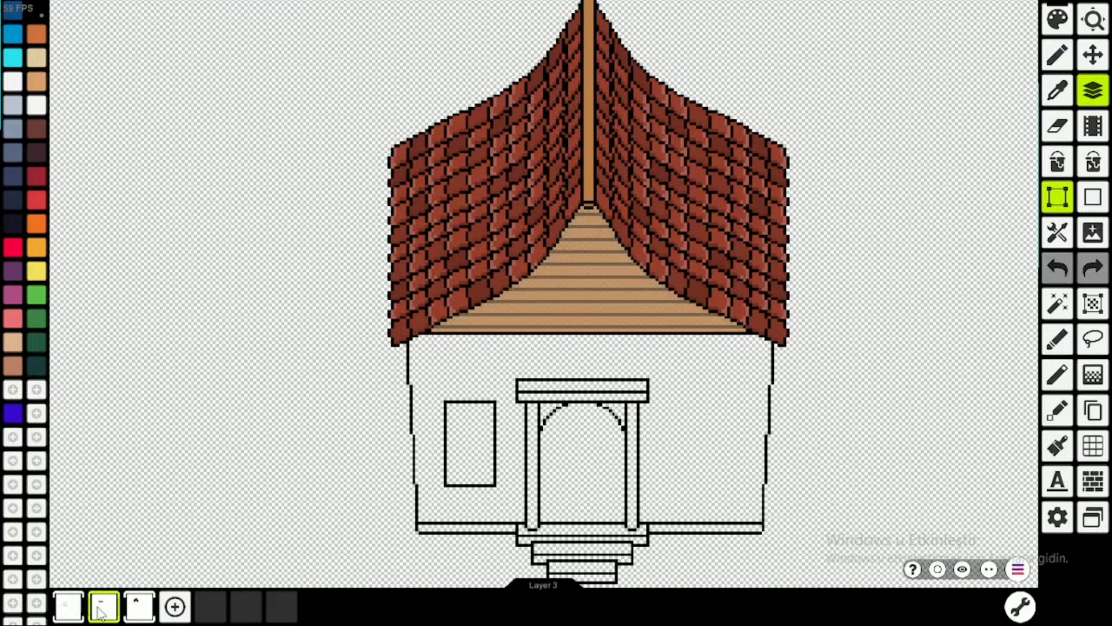
{"action": "left_click", "coordinate": [101, 606]}
{"action": "left_click", "coordinate": [101, 607]}
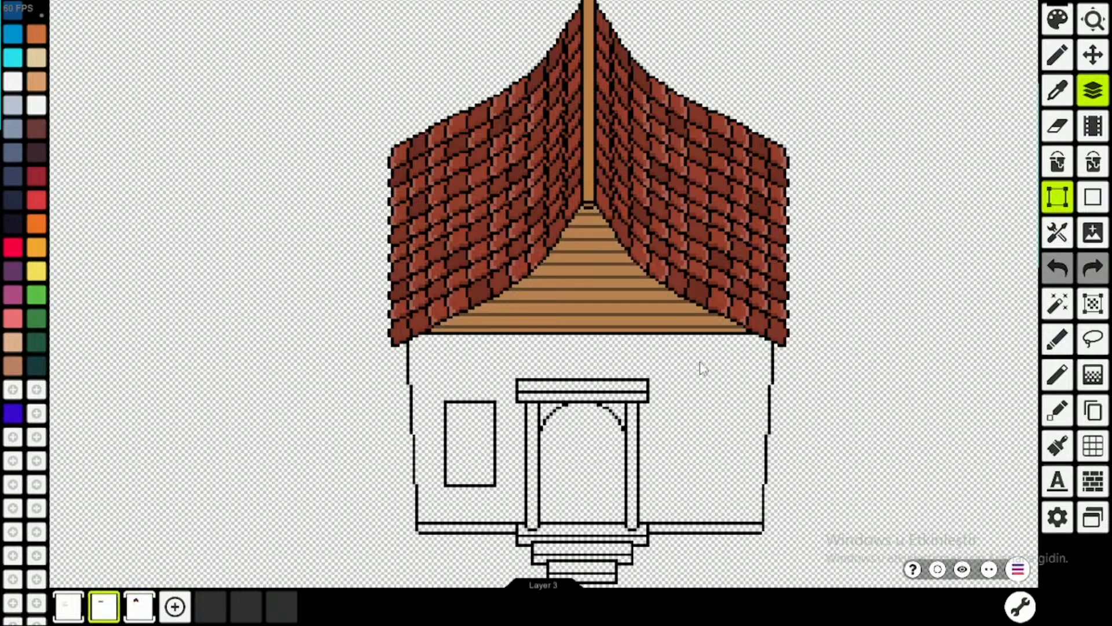
{"action": "left_click", "coordinate": [109, 611]}
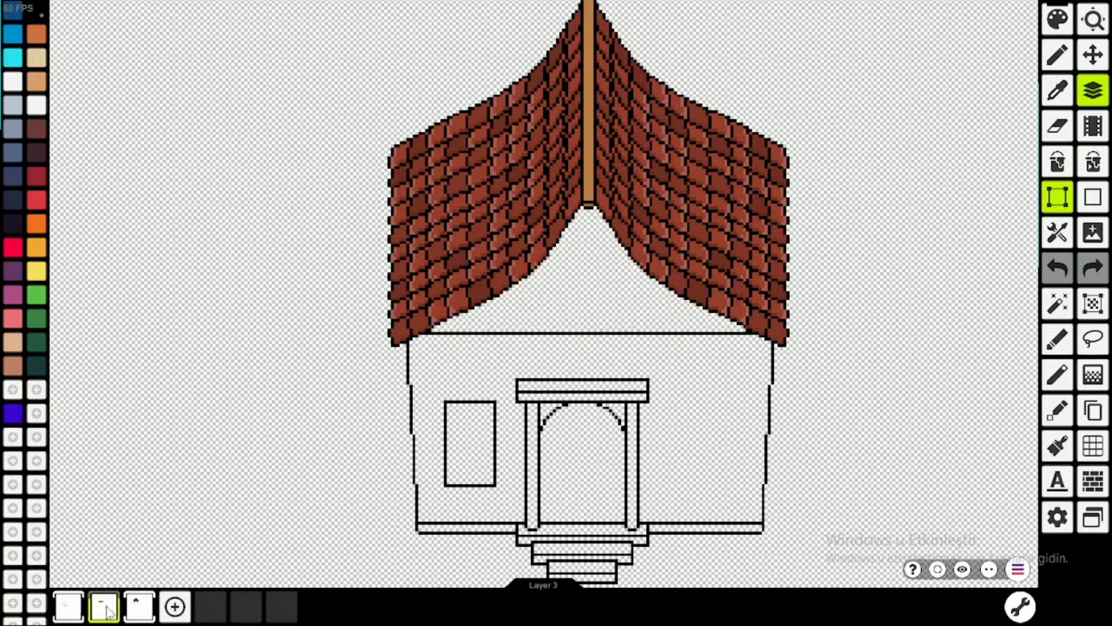
{"action": "left_click", "coordinate": [109, 611]}
{"action": "left_click", "coordinate": [109, 611]}
{"action": "left_click", "coordinate": [109, 611]}
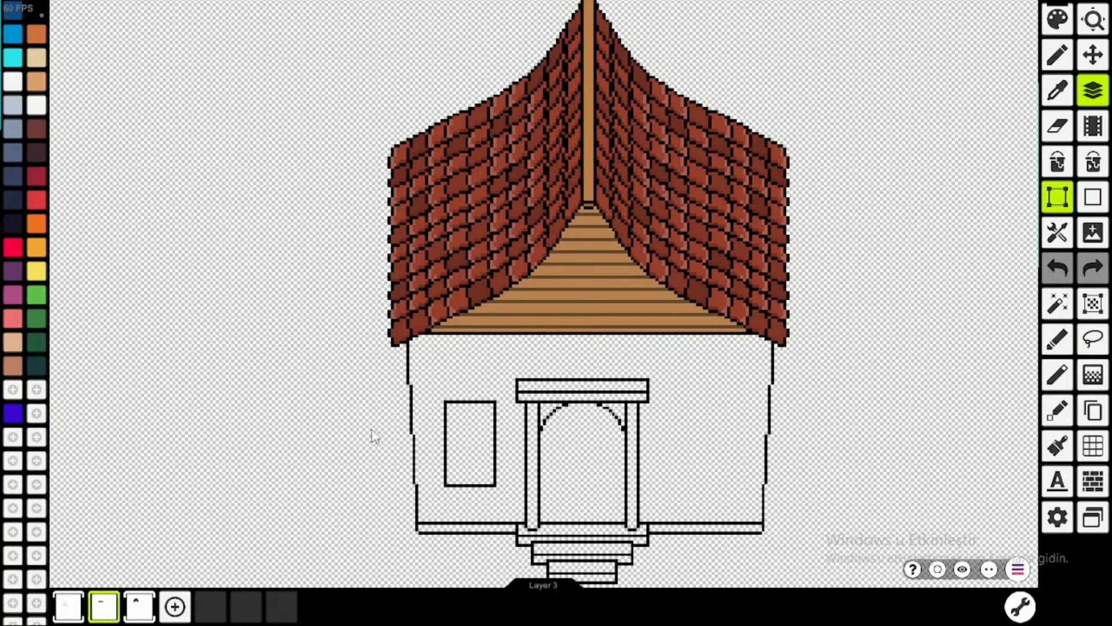
Hide and show Layer 1 to check whether the window outline shares a layer with the wall and doorway lines
{"action": "left_click", "coordinate": [68, 606]}
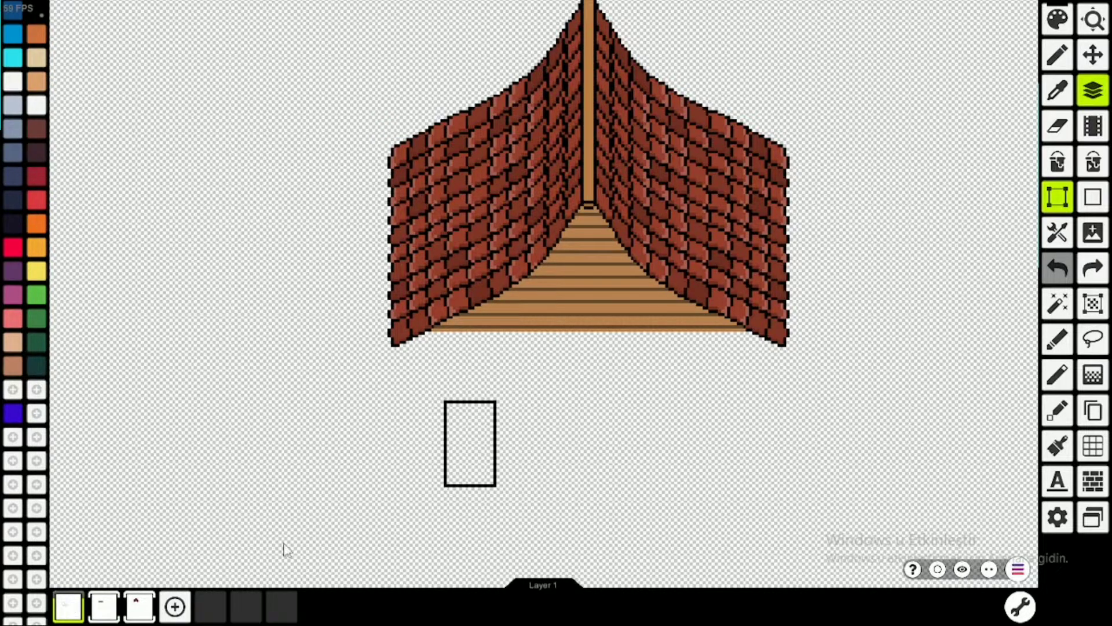
{"action": "left_click", "coordinate": [137, 606]}
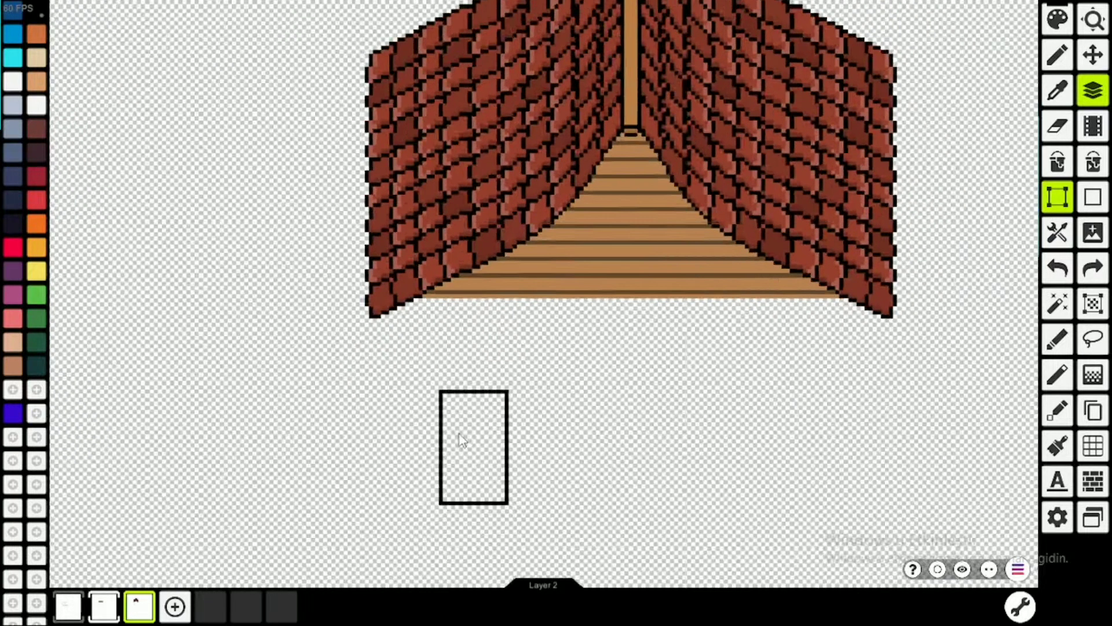
{"action": "scroll", "coordinate": [459, 434], "scroll_direction": "up", "scroll_amount": 2}
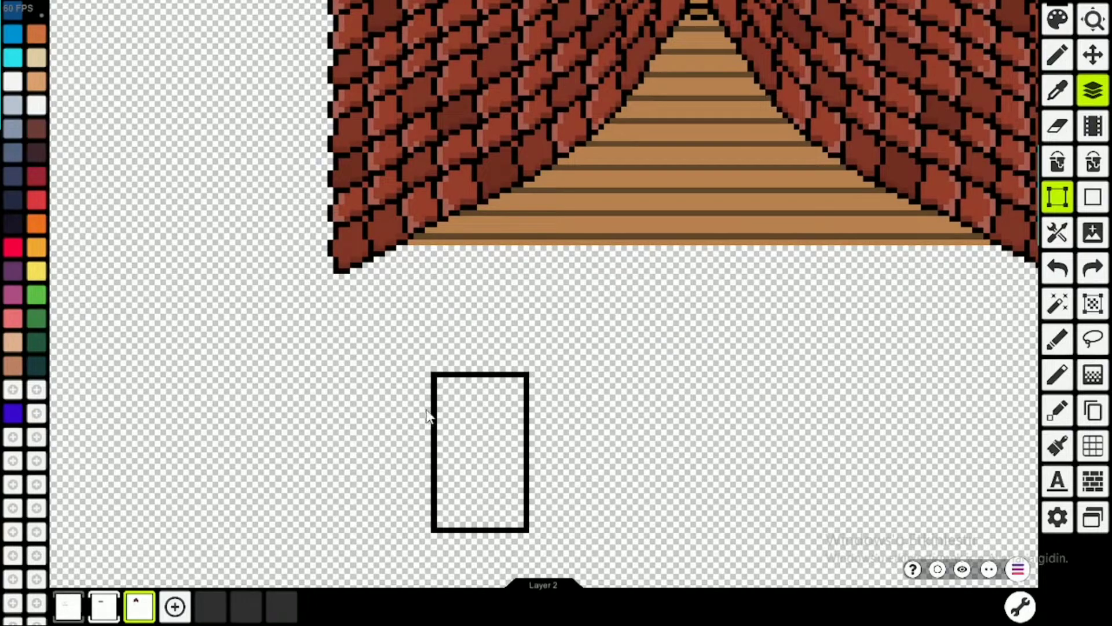
{"action": "scroll", "coordinate": [493, 177], "scroll_direction": "down", "scroll_amount": 3}
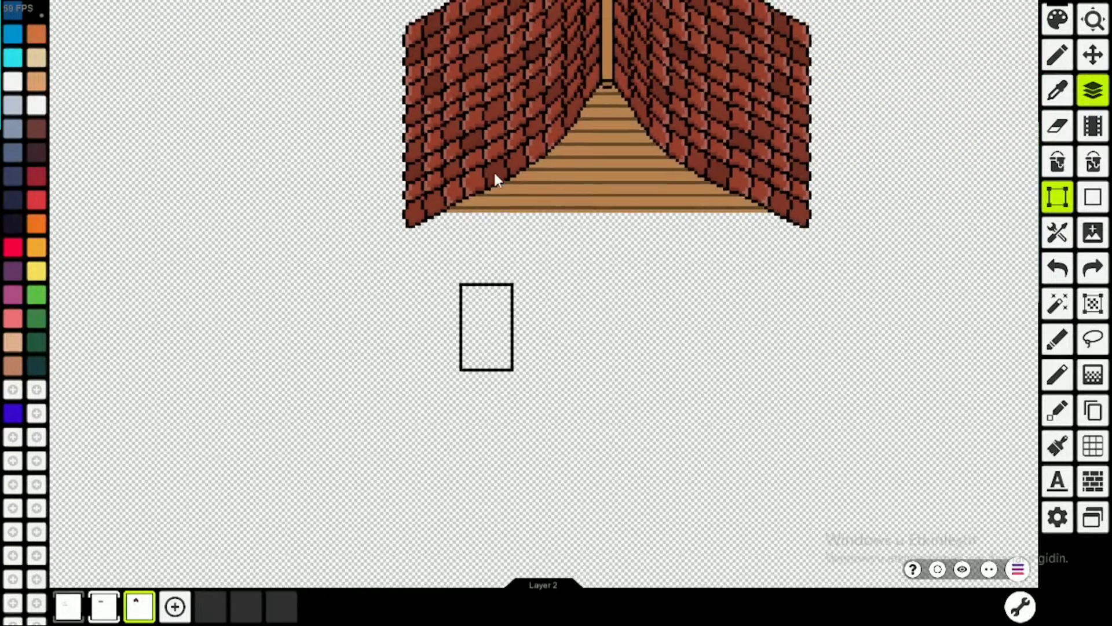
{"action": "scroll", "coordinate": [530, 81], "scroll_direction": "up", "scroll_amount": 1}
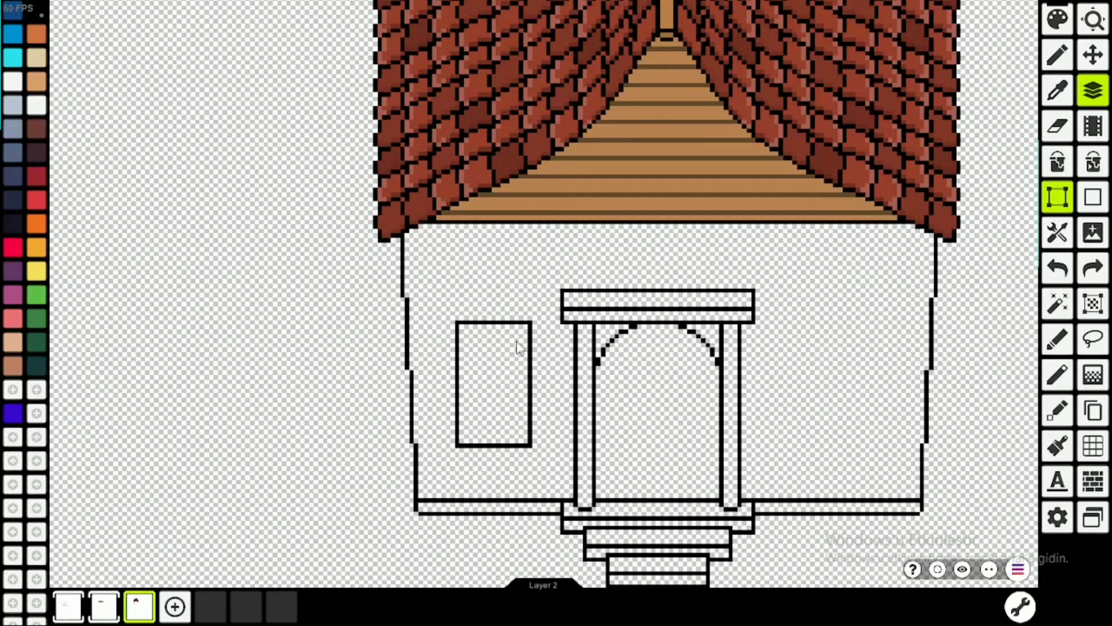
{"action": "left_click", "coordinate": [69, 606]}
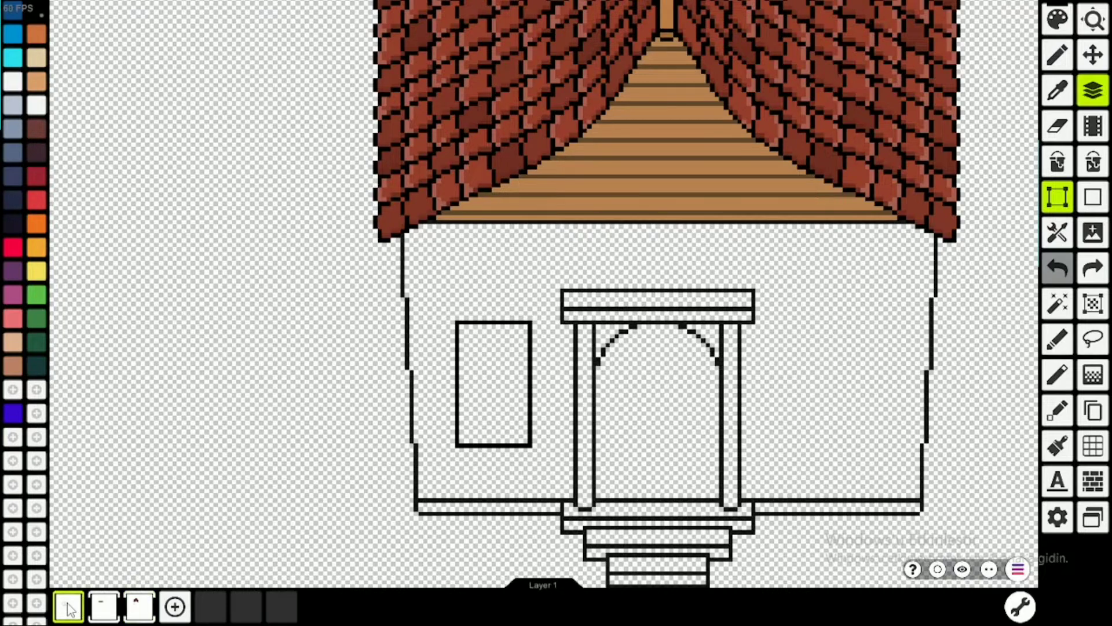
{"action": "left_click", "coordinate": [70, 607]}
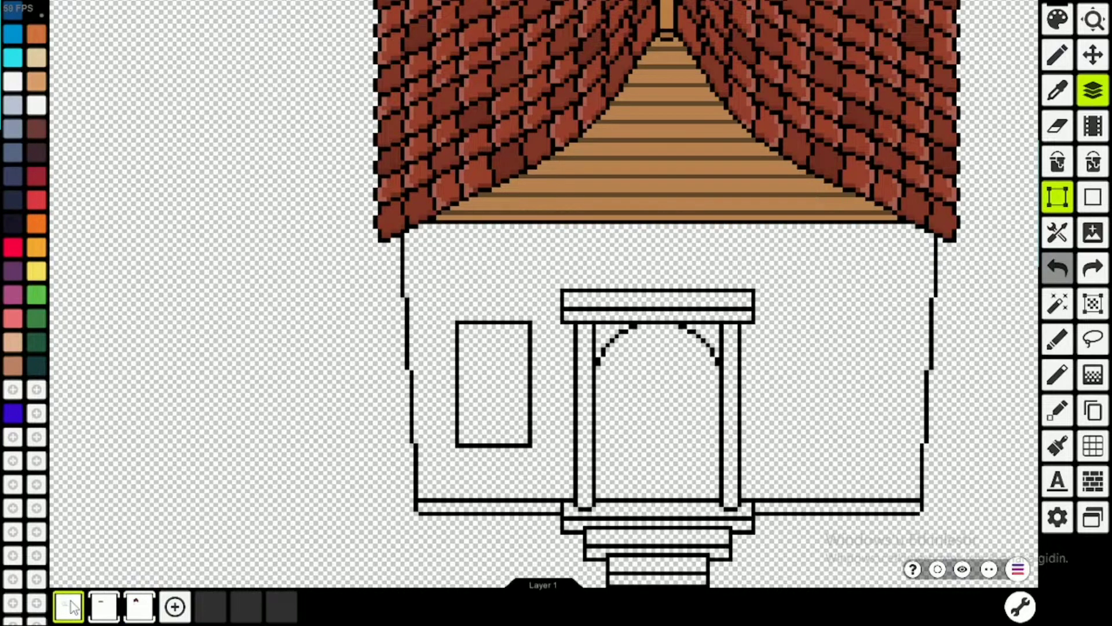
{"action": "left_click", "coordinate": [71, 607]}
Cut the window outline beside the doorway from Layer 2
{"action": "left_click", "coordinate": [138, 608]}
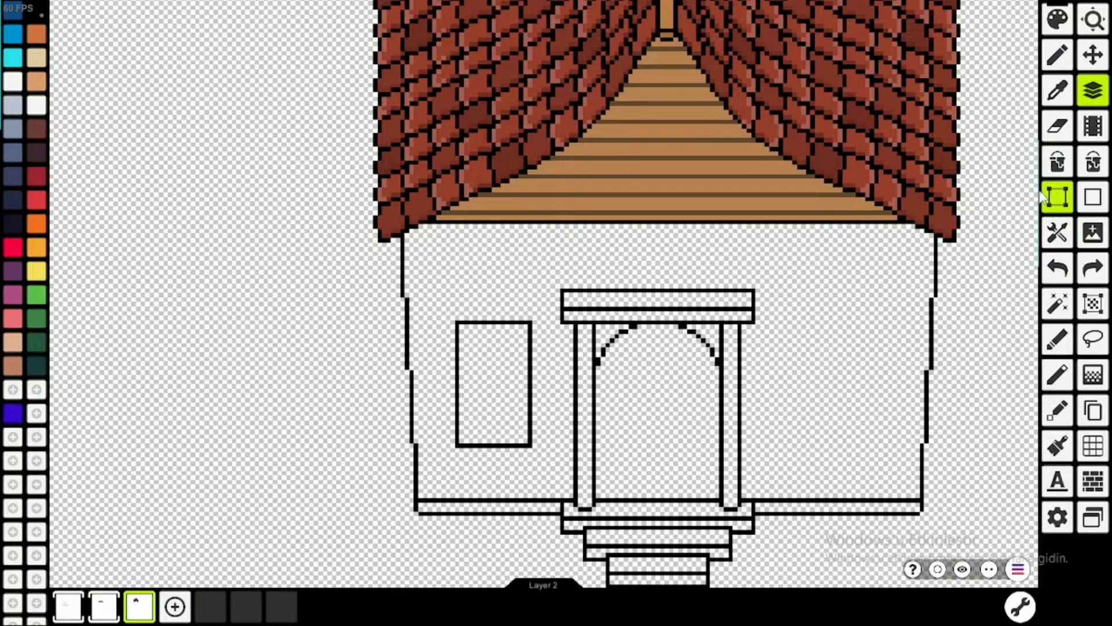
{"action": "left_click_drag", "start_coordinate": [439, 302], "coordinate": [543, 456]}
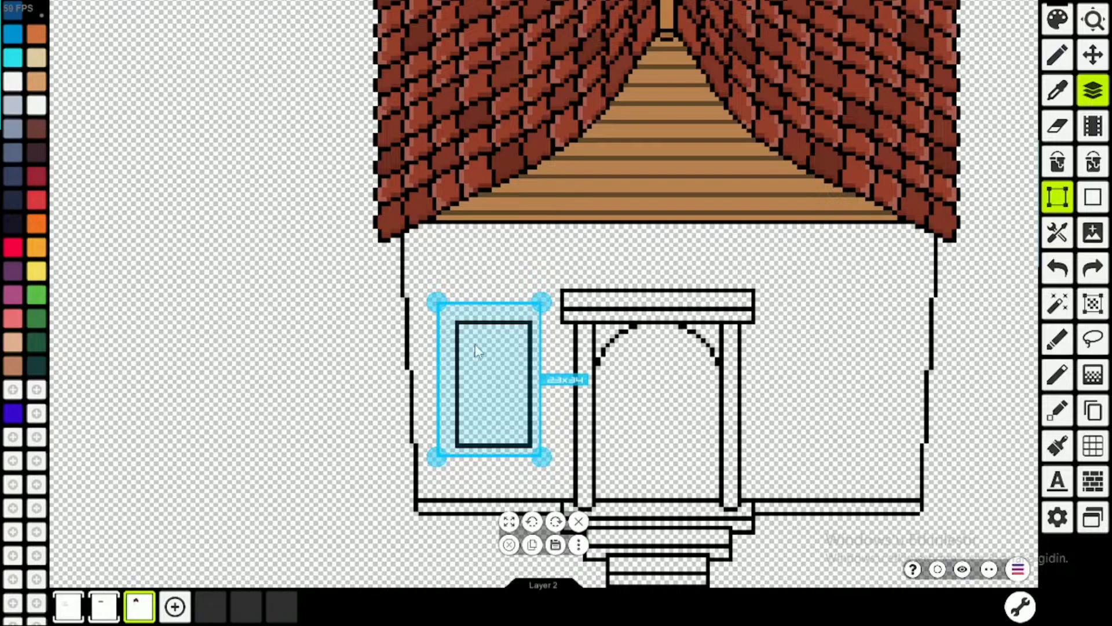
{"action": "left_click", "coordinate": [579, 544]}
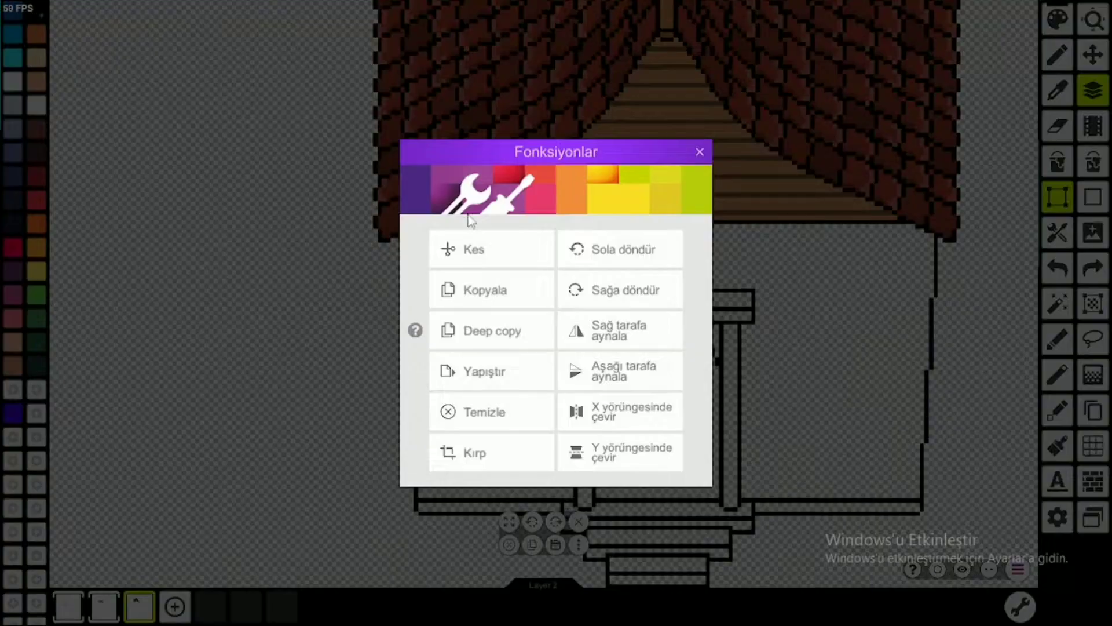
{"action": "left_click", "coordinate": [483, 255]}
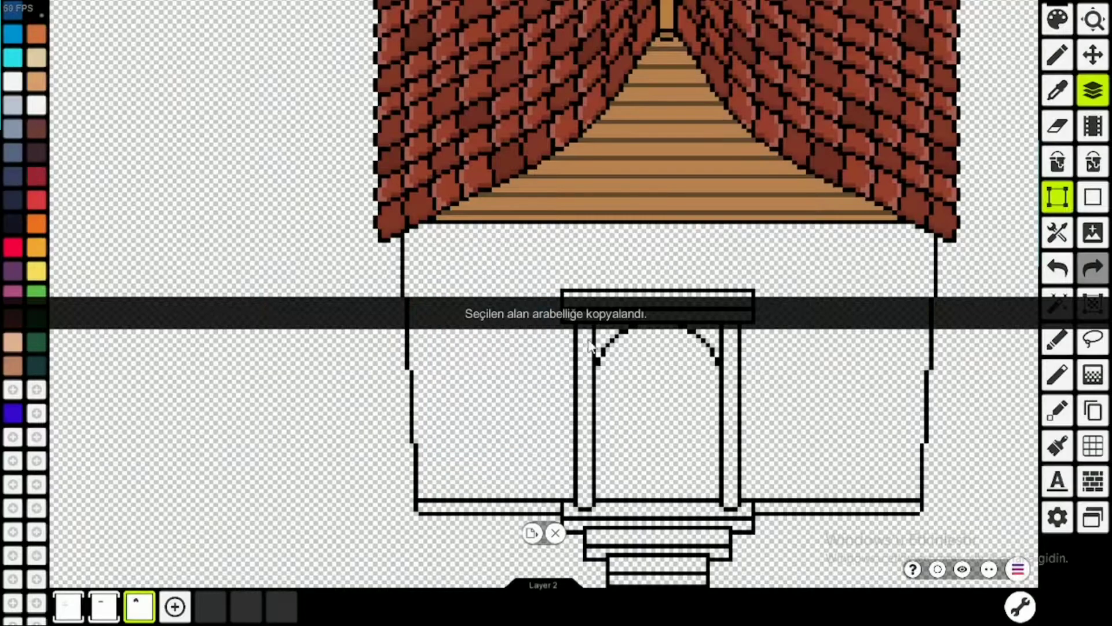
Paste the cut window outline into Layer 1 at its place beside the doorway and clear the clipboard controls
{"action": "scroll", "coordinate": [493, 364], "scroll_direction": "up", "scroll_amount": 2}
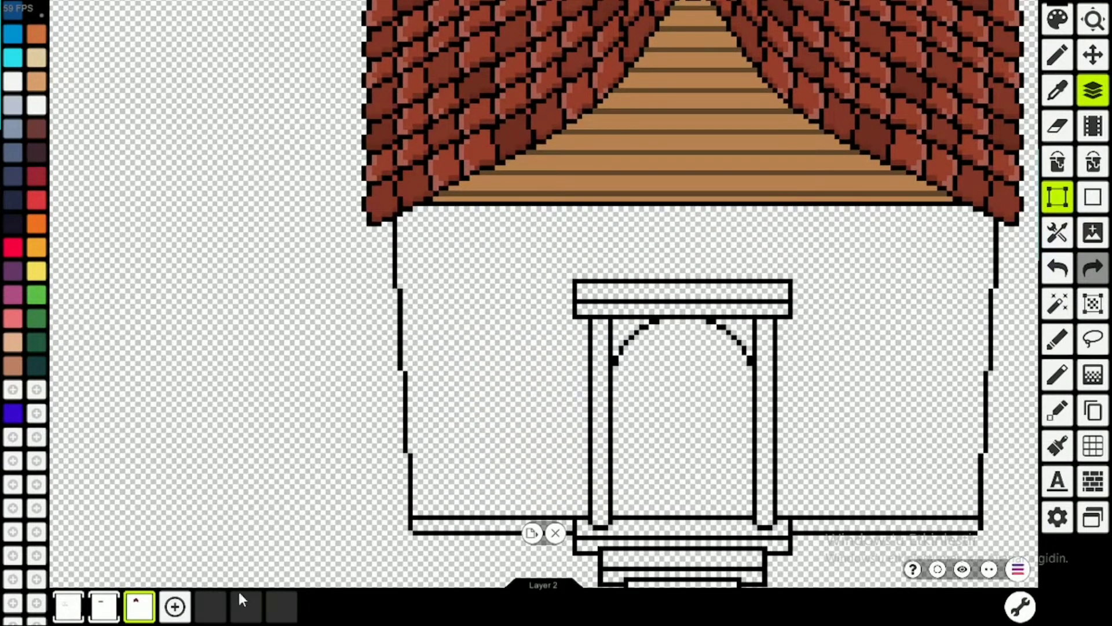
{"action": "left_click", "coordinate": [68, 606]}
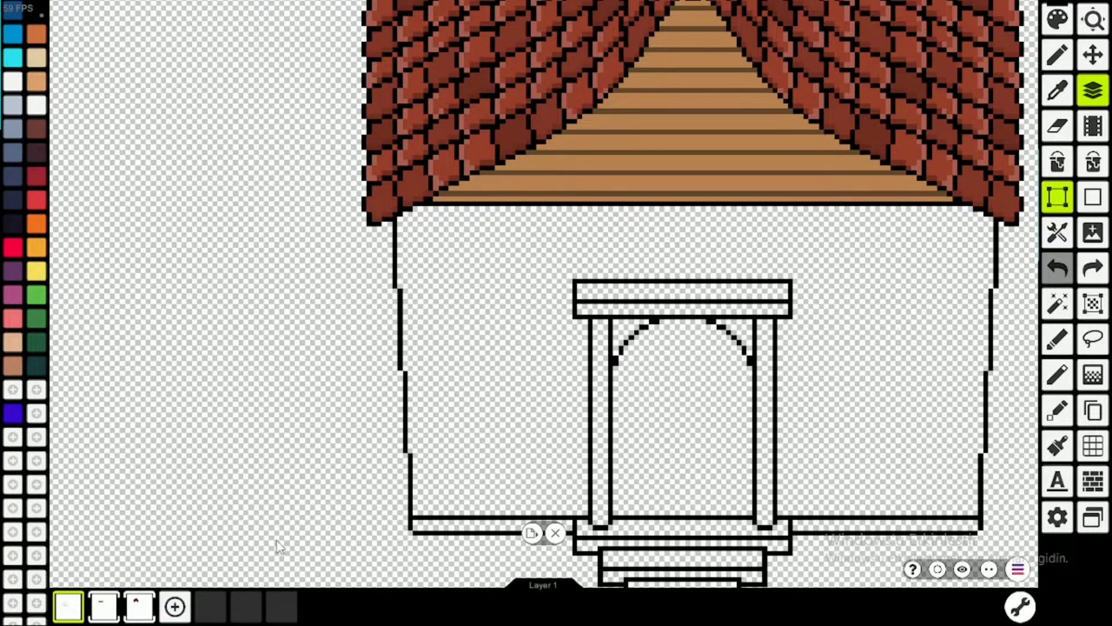
{"action": "left_click", "coordinate": [527, 537]}
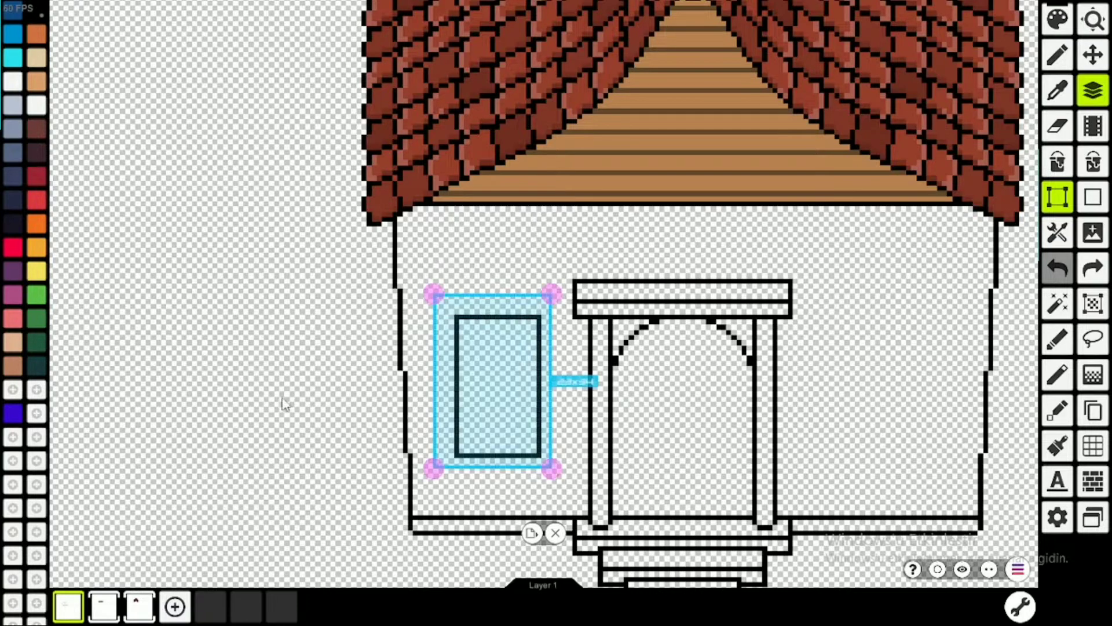
{"action": "left_click", "coordinate": [288, 371]}
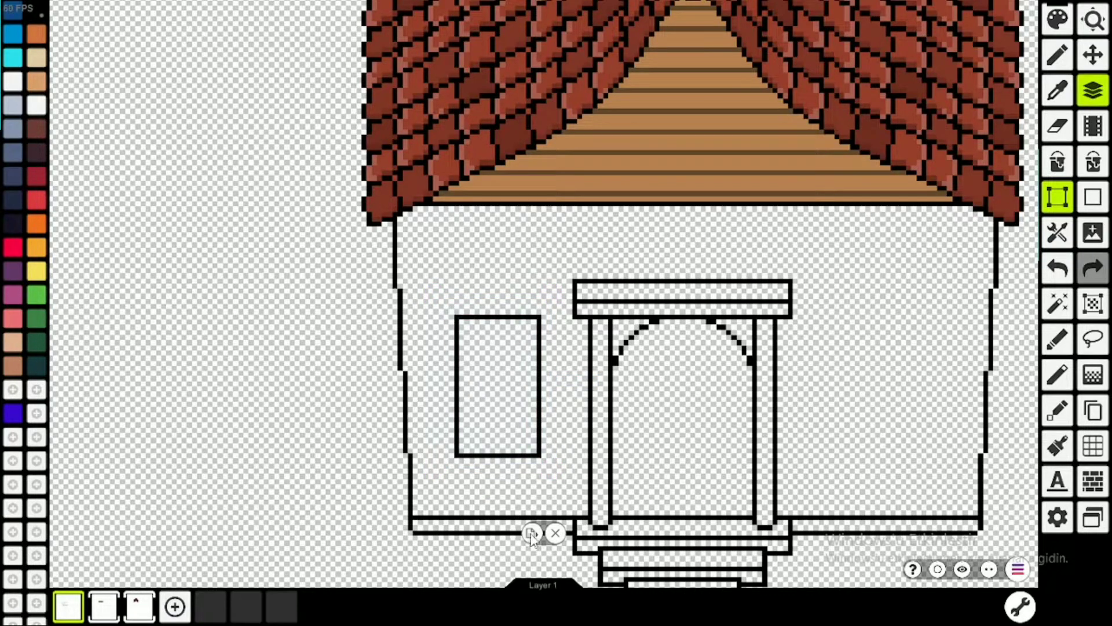
{"action": "left_click", "coordinate": [555, 533]}
Draw a black sill outline about 23 pixels wide beneath the window, extending past both of its sides
{"action": "scroll", "coordinate": [491, 391], "scroll_direction": "up", "scroll_amount": 6}
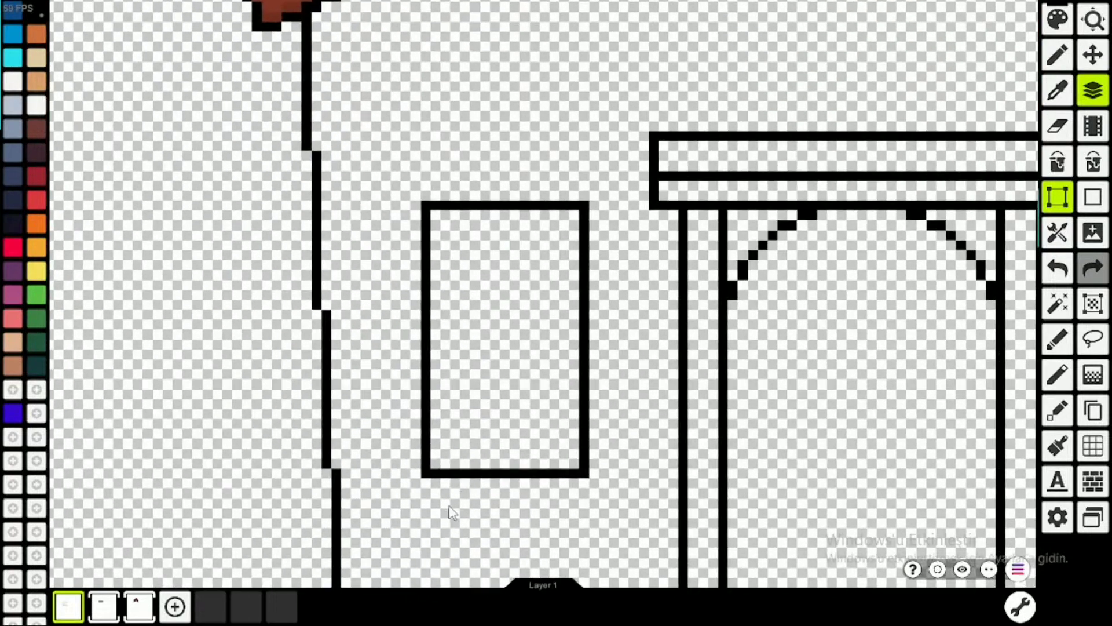
{"action": "scroll", "coordinate": [404, 413], "scroll_direction": "up", "scroll_amount": 3}
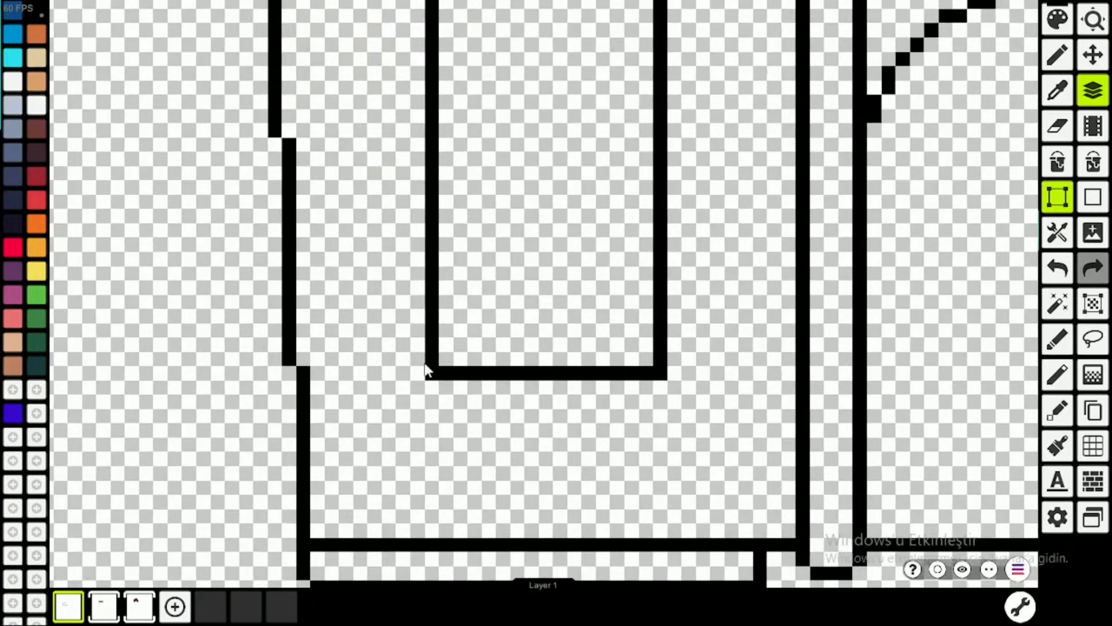
{"action": "left_click", "coordinate": [1058, 303]}
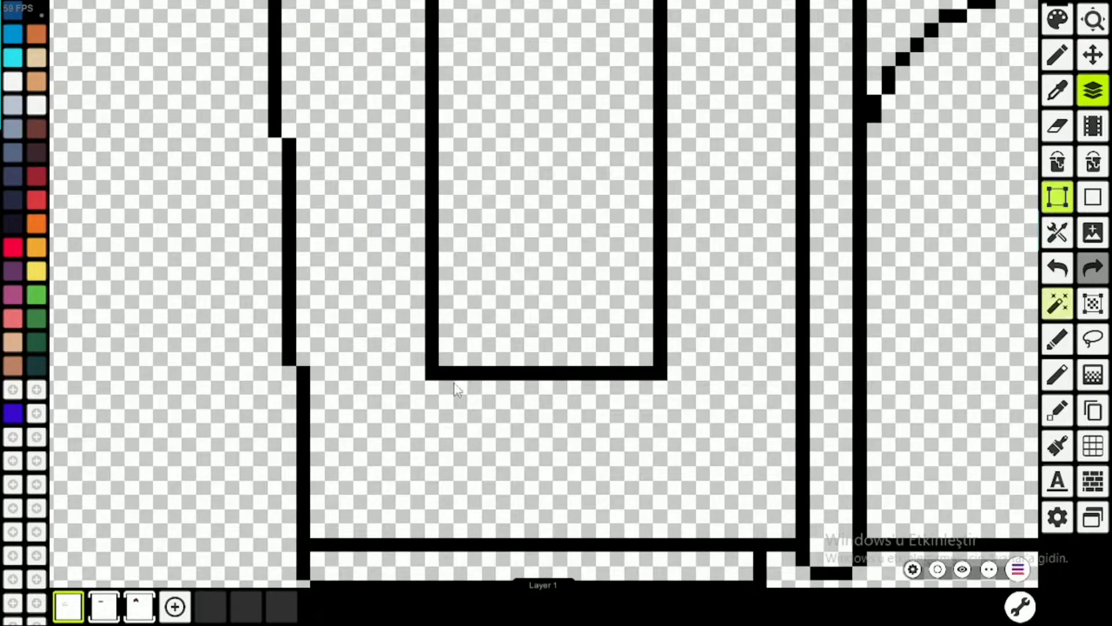
{"action": "key", "text": "b"}
{"action": "mouse_move", "coordinate": [424, 360]}
{"action": "left_mouse_down"}
{"action": "mouse_move", "coordinate": [393, 361]}
{"action": "mouse_move", "coordinate": [387, 419]}
{"action": "mouse_move", "coordinate": [700, 412]}
{"action": "left_mouse_up"}
{"action": "mouse_move", "coordinate": [670, 365]}
{"action": "left_mouse_down"}
{"action": "mouse_move", "coordinate": [695, 358]}
{"action": "mouse_move", "coordinate": [704, 414]}
{"action": "left_mouse_up"}
{"action": "scroll", "coordinate": [608, 412], "scroll_direction": "down", "scroll_amount": 3}
{"action": "scroll", "coordinate": [597, 421], "scroll_direction": "down", "scroll_amount": 2}
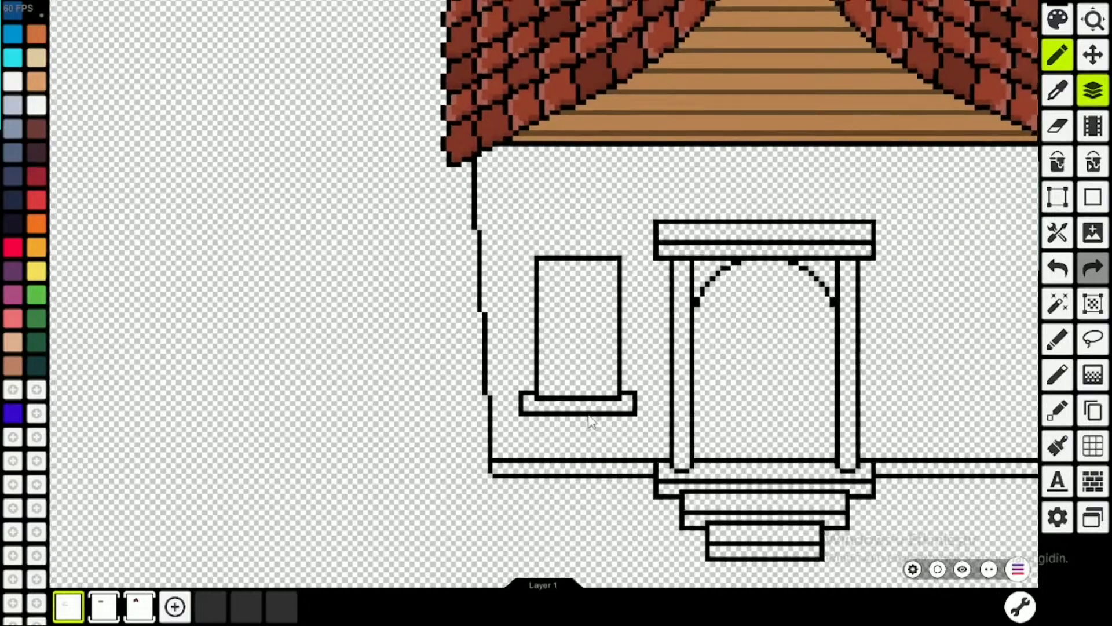
Move the lower part of the window sill down by one pixel
{"action": "scroll", "coordinate": [579, 414], "scroll_direction": "up", "scroll_amount": 4}
{"action": "scroll", "coordinate": [512, 411], "scroll_direction": "down", "scroll_amount": 3}
{"action": "scroll", "coordinate": [513, 412], "scroll_direction": "up", "scroll_amount": 5}
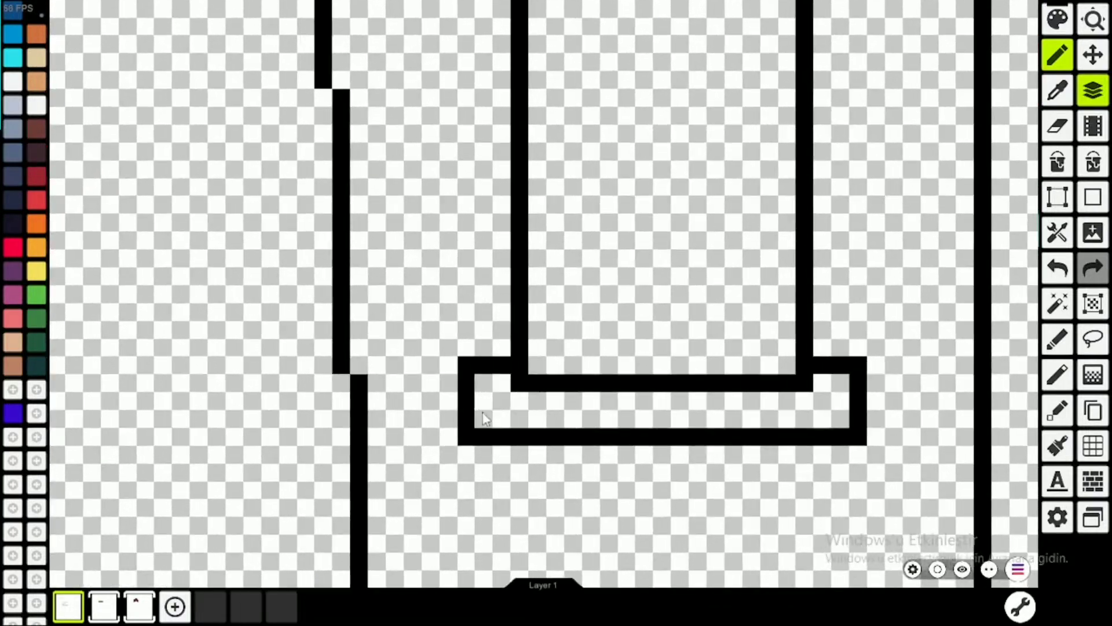
{"action": "key", "text": "m"}
{"action": "left_click_drag", "start_coordinate": [455, 413], "coordinate": [884, 494]}
{"action": "left_click_drag", "start_coordinate": [814, 463], "coordinate": [814, 482]}
{"action": "left_click", "coordinate": [872, 307]}
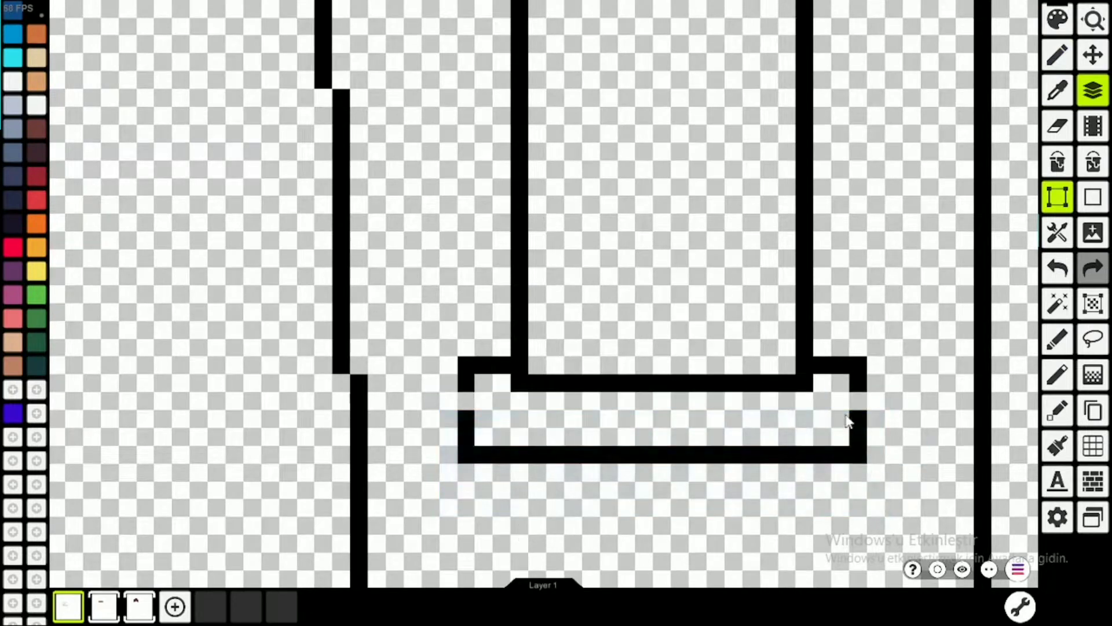
Fill the gaps in the sill's two sides and draw a horizontal dividing line across the sill
{"action": "key", "text": "b"}
{"action": "left_click", "coordinate": [858, 400]}
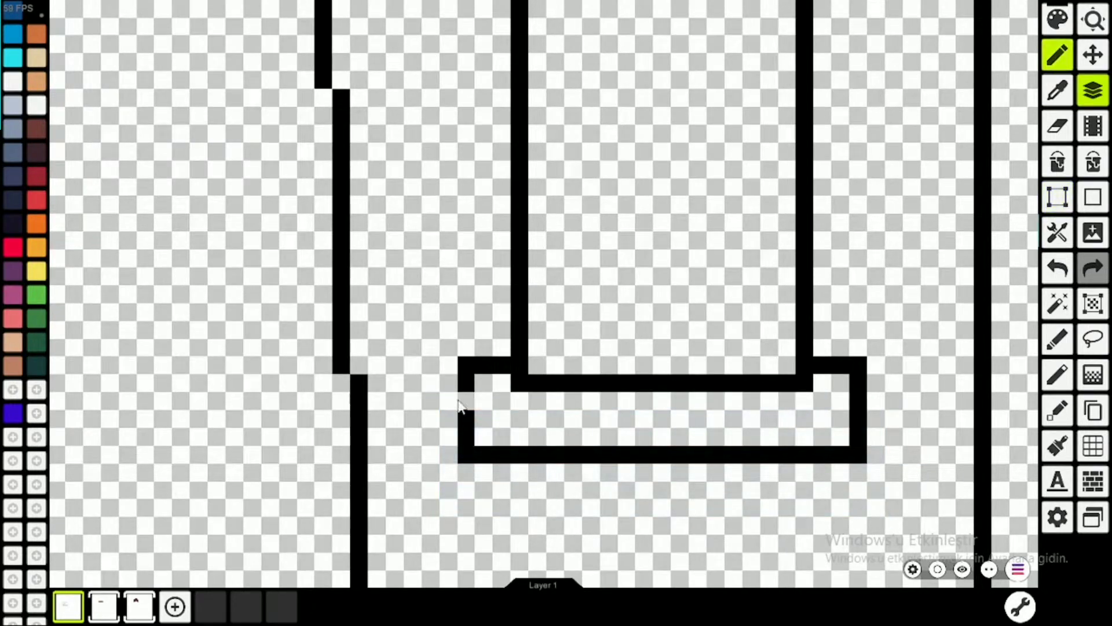
{"action": "mouse_move", "coordinate": [463, 399]}
{"action": "left_mouse_down"}
{"action": "mouse_move", "coordinate": [481, 416]}
{"action": "mouse_move", "coordinate": [542, 418]}
{"action": "mouse_move", "coordinate": [851, 409]}
{"action": "left_mouse_up"}
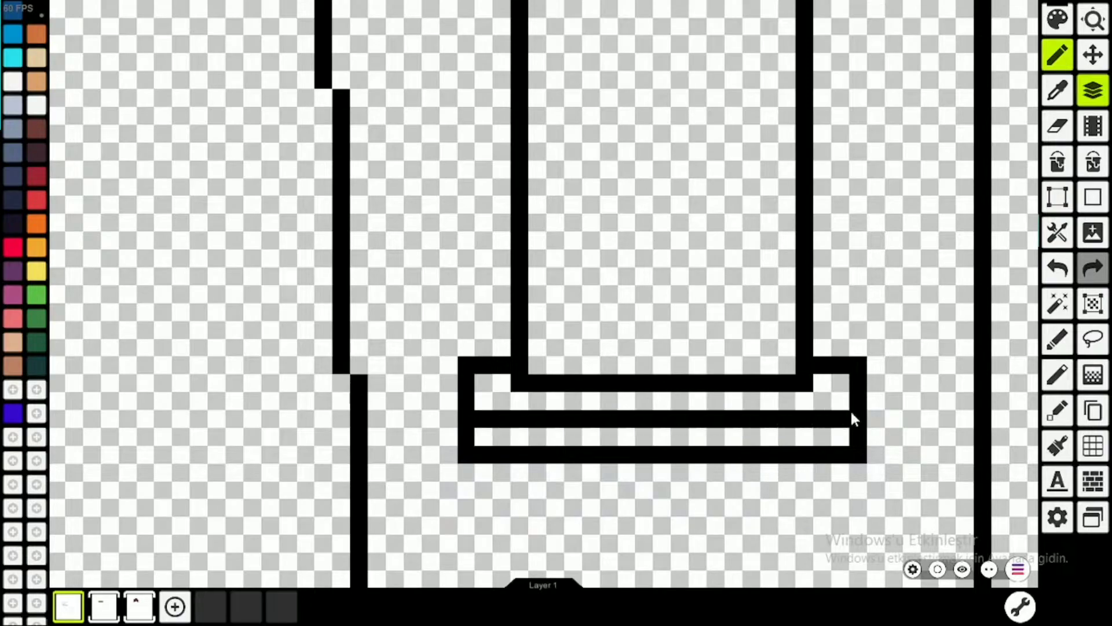
{"action": "scroll", "coordinate": [850, 409], "scroll_direction": "down", "scroll_amount": 5}
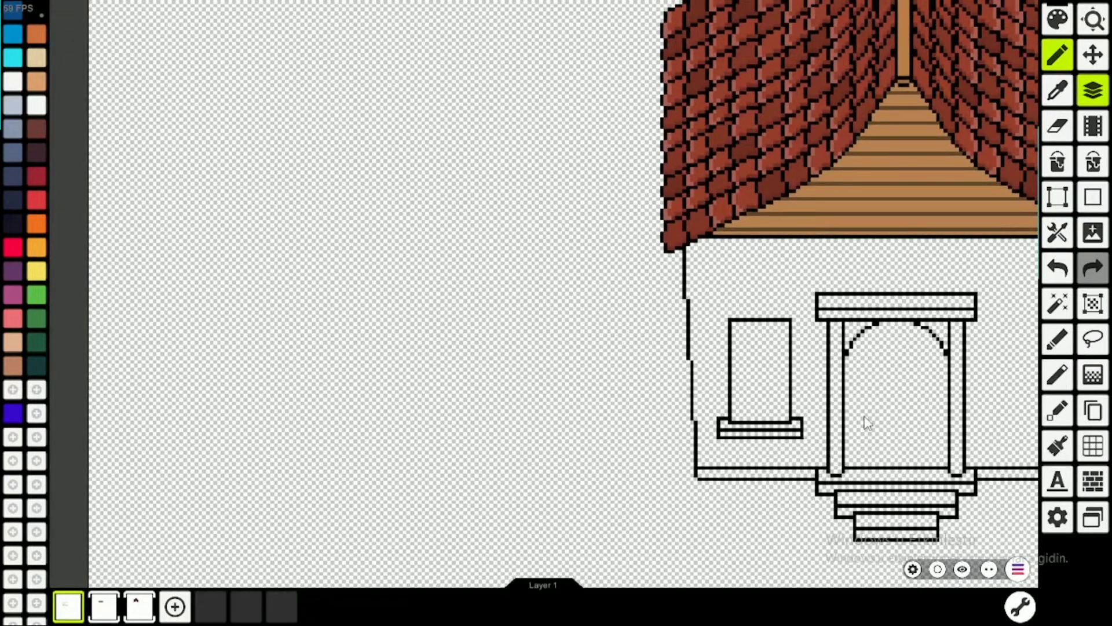
Copy the whole sill beneath the window as a 23x6 selection
{"action": "scroll", "coordinate": [867, 423], "scroll_direction": "up", "scroll_amount": 5}
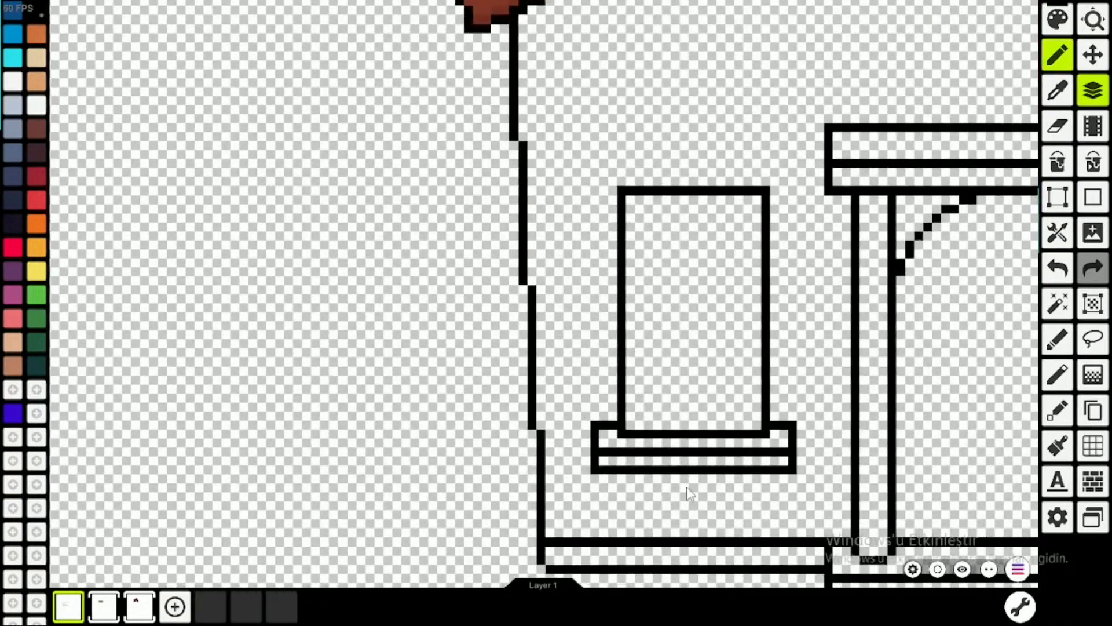
{"action": "scroll", "coordinate": [644, 404], "scroll_direction": "up", "scroll_amount": 2}
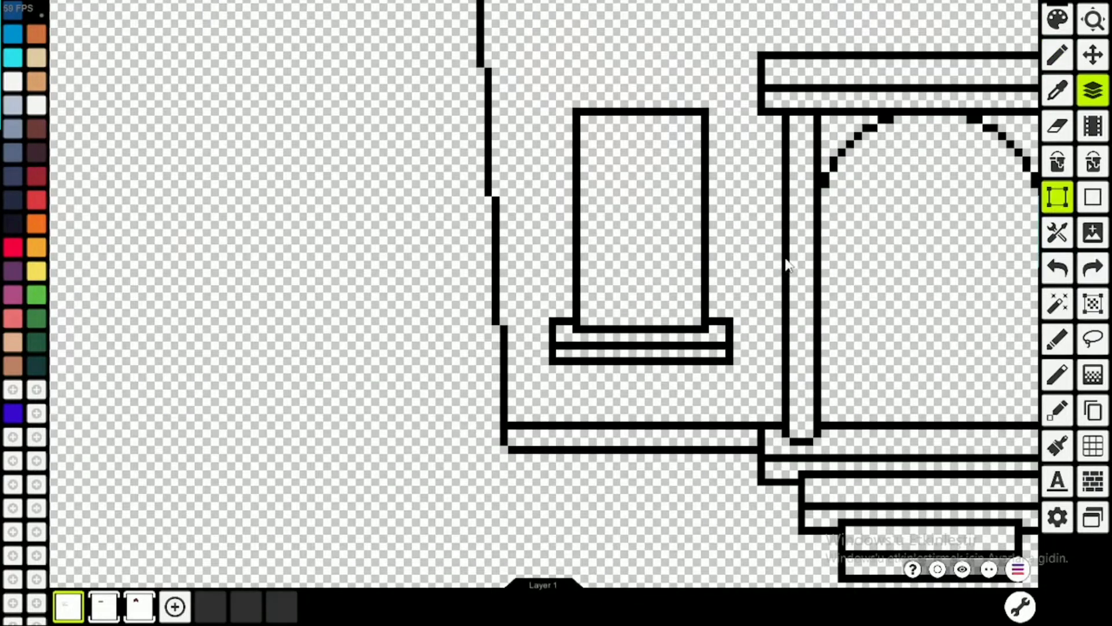
{"action": "left_click_drag", "start_coordinate": [785, 260], "coordinate": [729, 332]}
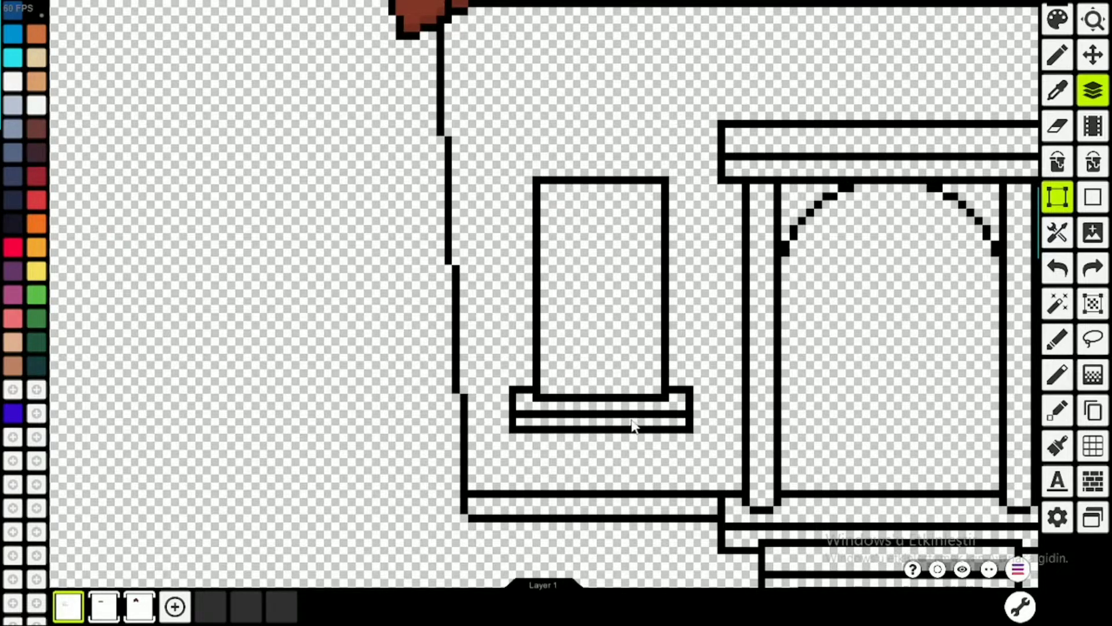
{"action": "left_click_drag", "start_coordinate": [688, 151], "coordinate": [642, 217]}
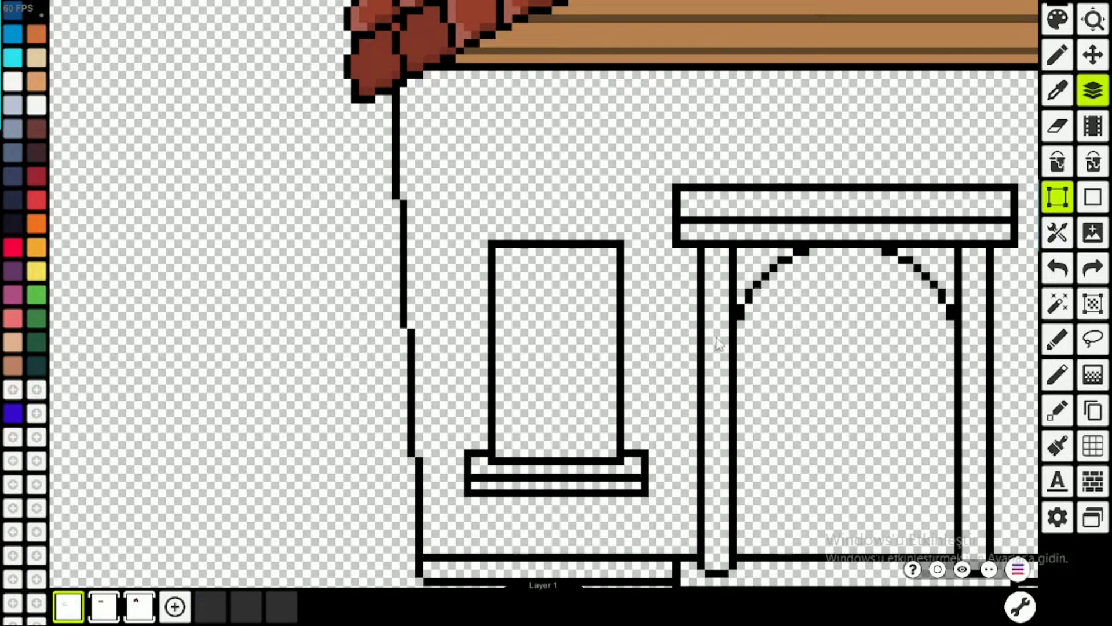
{"action": "scroll", "coordinate": [481, 451], "scroll_direction": "up", "scroll_amount": 5}
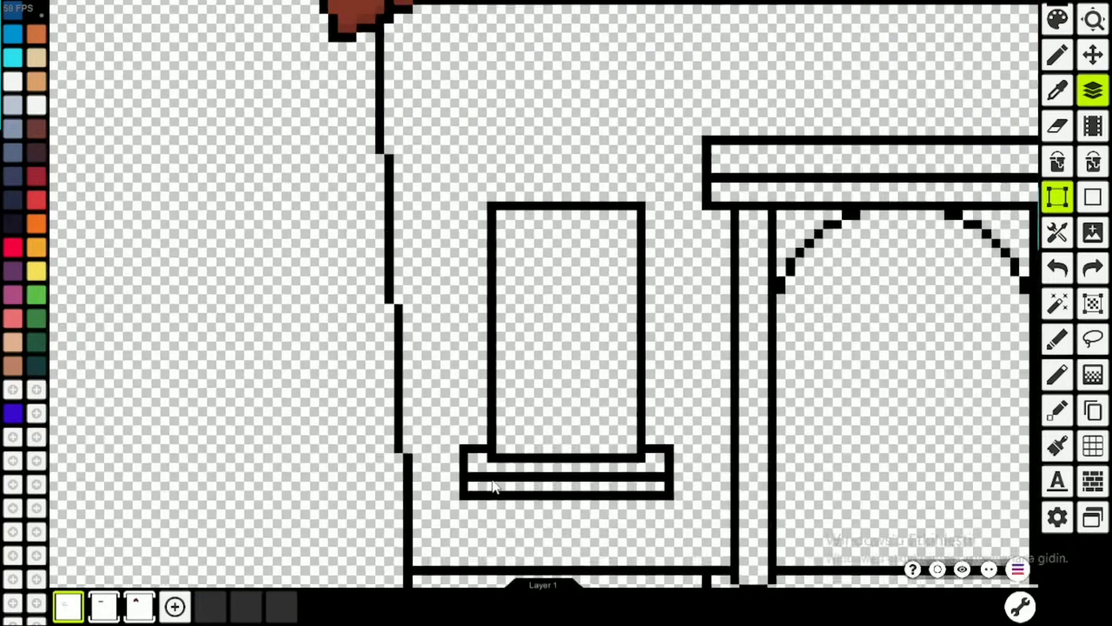
{"action": "scroll", "coordinate": [481, 452], "scroll_direction": "up", "scroll_amount": 1}
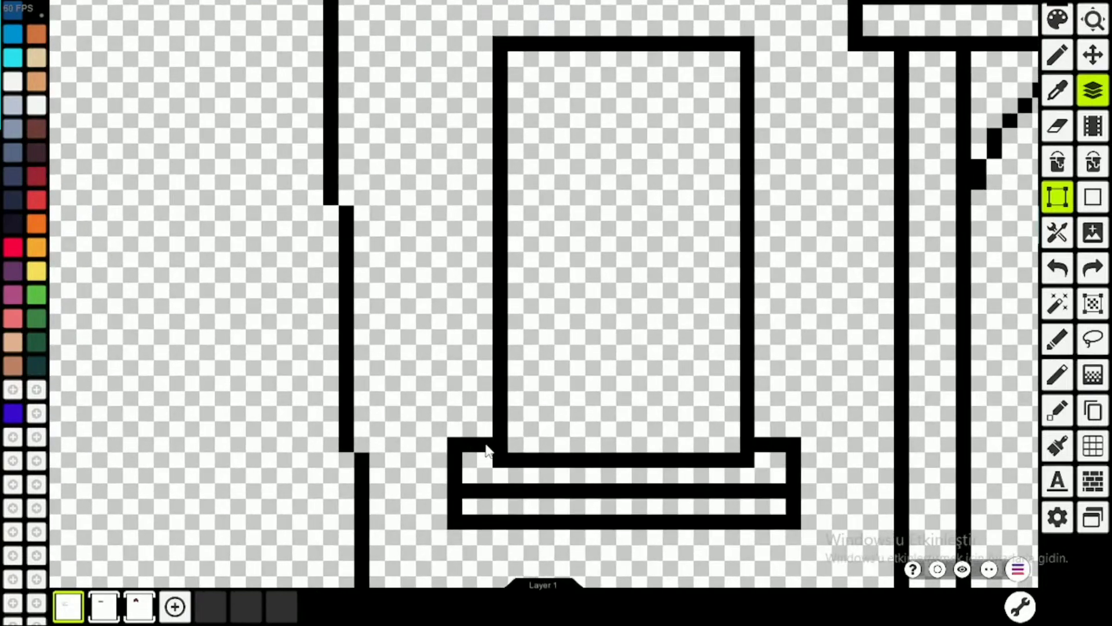
{"action": "left_click_drag", "start_coordinate": [409, 303], "coordinate": [757, 384]}
{"action": "scroll", "coordinate": [530, 493], "scroll_direction": "down", "scroll_amount": 1}
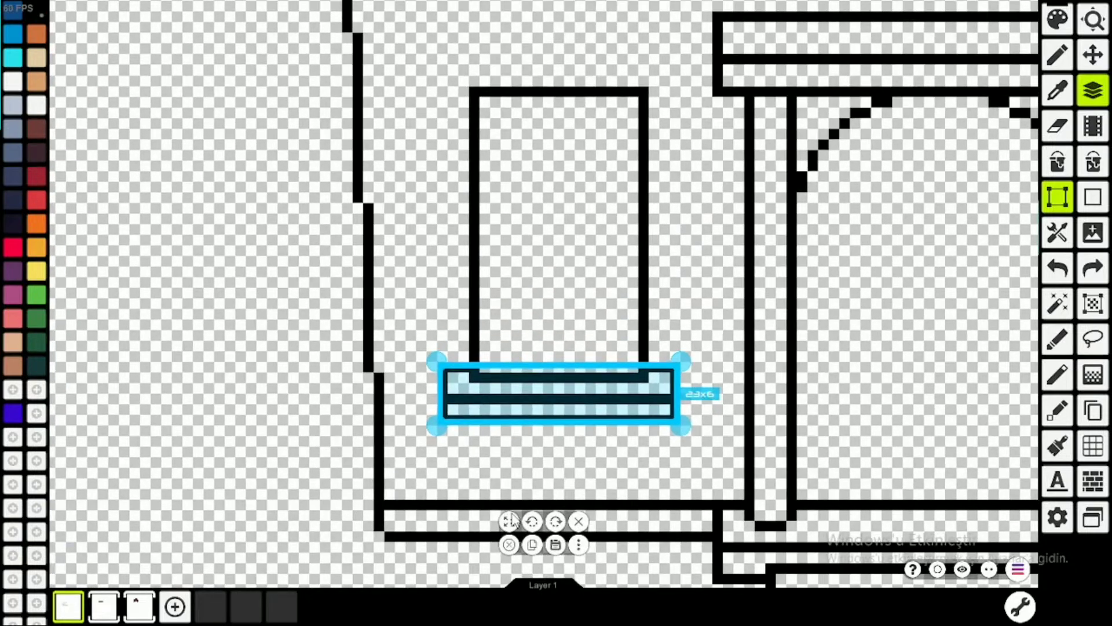
{"action": "left_click", "coordinate": [532, 544]}
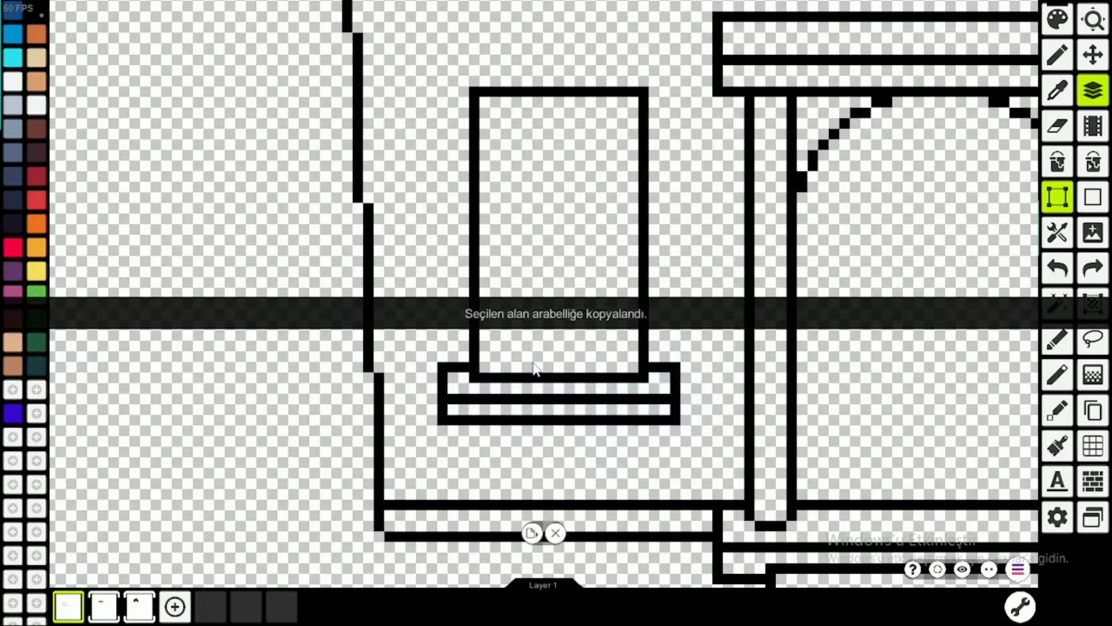
Paste the sill copy above the window and align it horizontally with the original sill
{"action": "left_click_drag", "start_coordinate": [571, 193], "coordinate": [575, 427]}
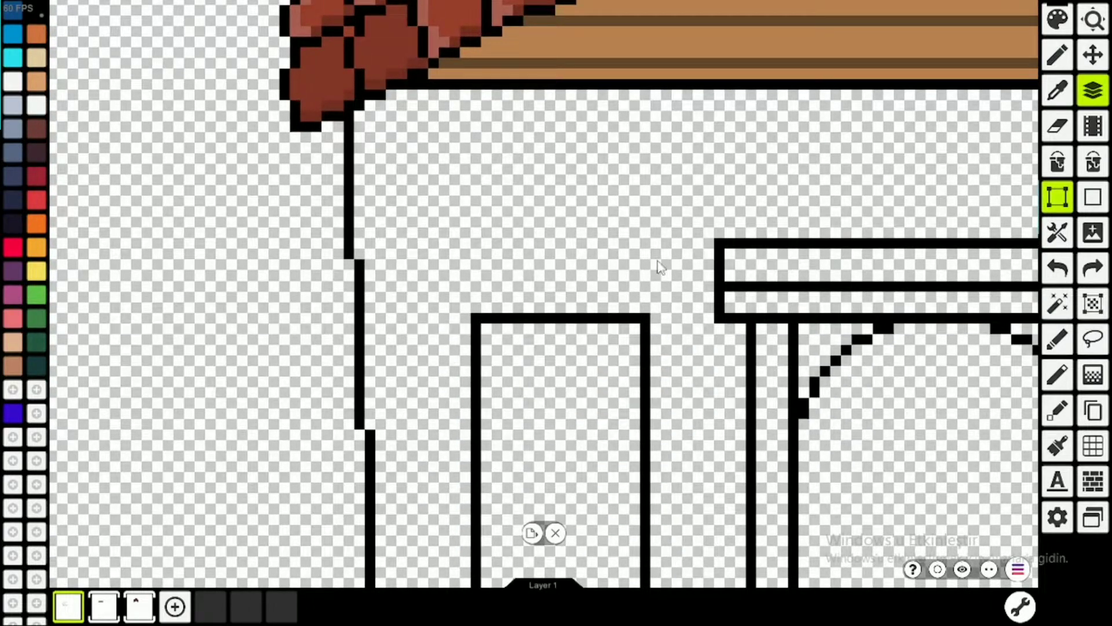
{"action": "key", "text": "ctrl+v"}
{"action": "left_click_drag", "start_coordinate": [572, 353], "coordinate": [569, 215]}
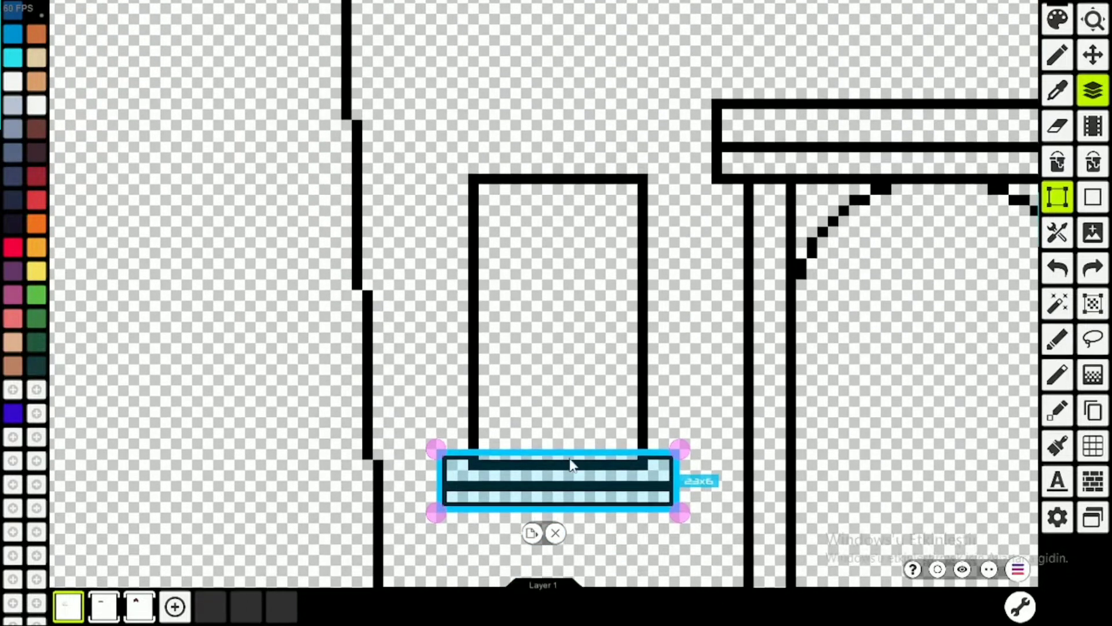
{"action": "left_click_drag", "start_coordinate": [573, 477], "coordinate": [554, 118]}
{"action": "scroll", "coordinate": [591, 225], "scroll_direction": "down", "scroll_amount": 3}
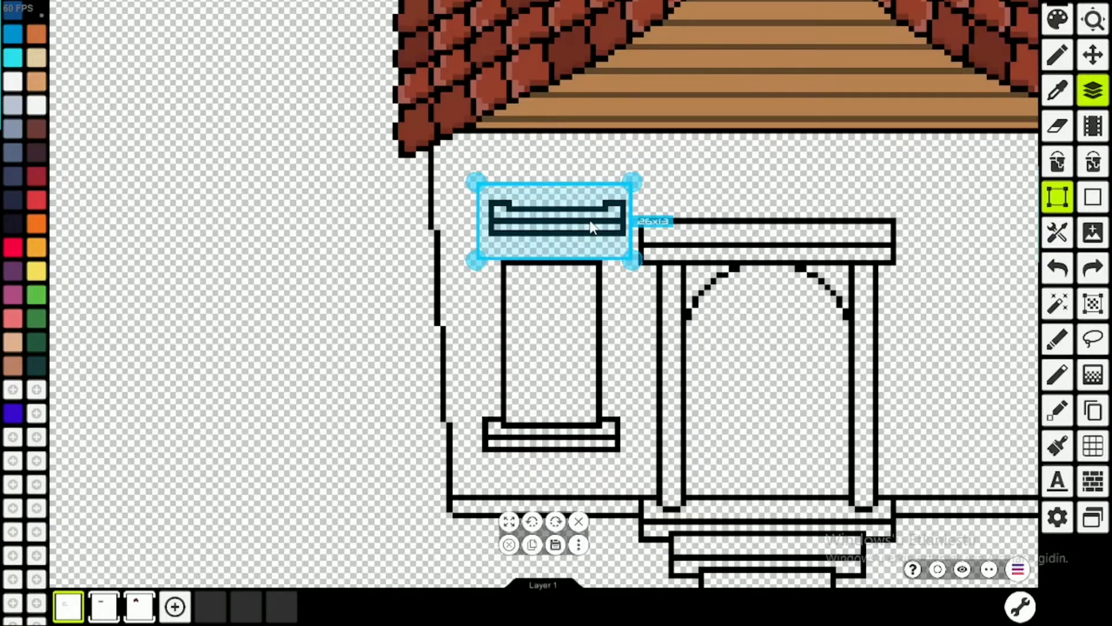
{"action": "mouse_move", "coordinate": [565, 221]}
{"action": "left_mouse_down"}
{"action": "mouse_move", "coordinate": [565, 301]}
{"action": "mouse_move", "coordinate": [555, 231]}
{"action": "left_mouse_up"}
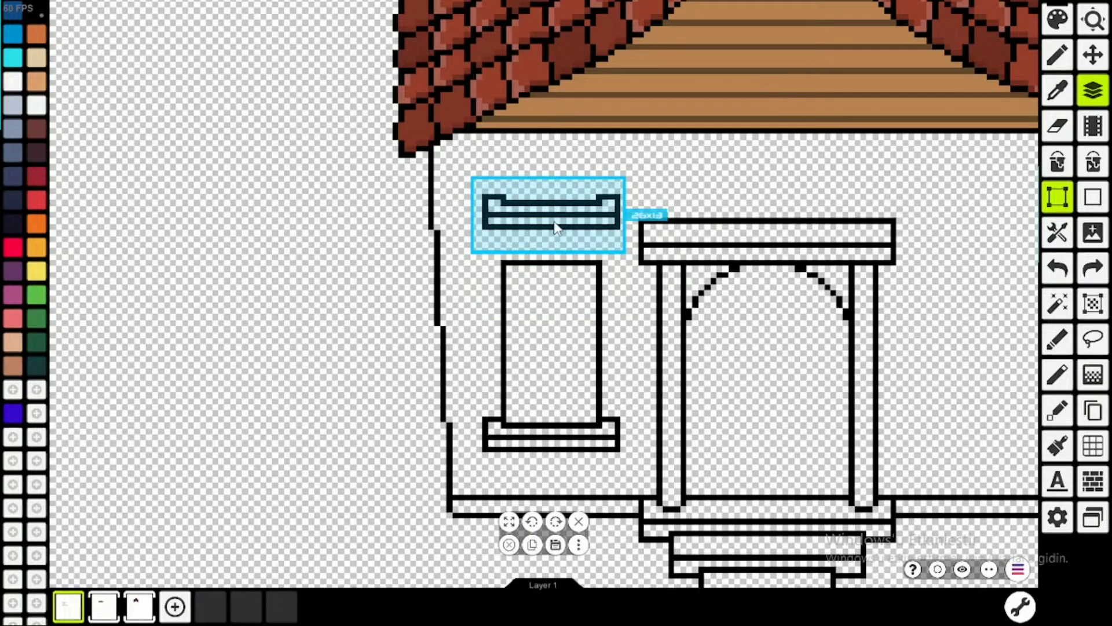
Flip the sill copy vertically and lower it over the window's upper edge as a lintel
{"action": "left_click", "coordinate": [579, 544]}
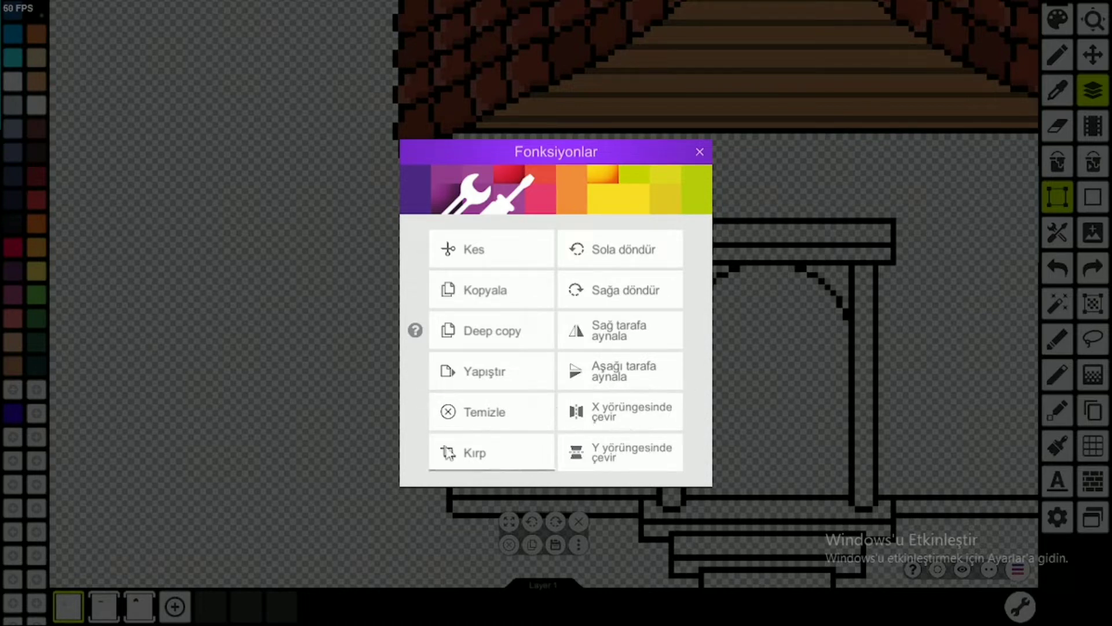
{"action": "left_click", "coordinate": [601, 459]}
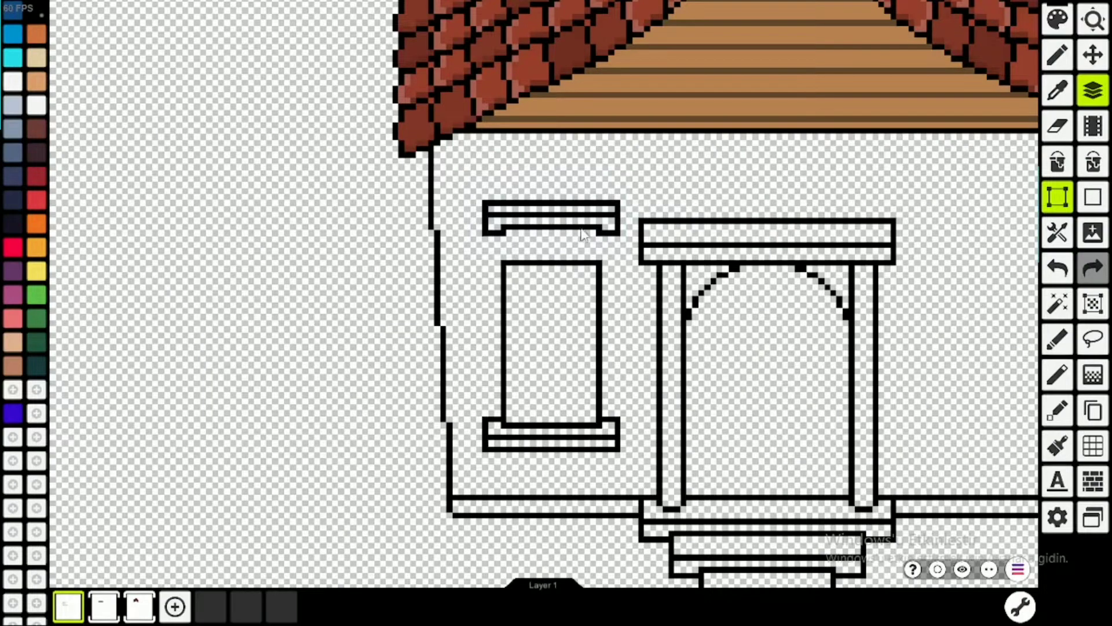
{"action": "left_click_drag", "start_coordinate": [473, 193], "coordinate": [610, 267]}
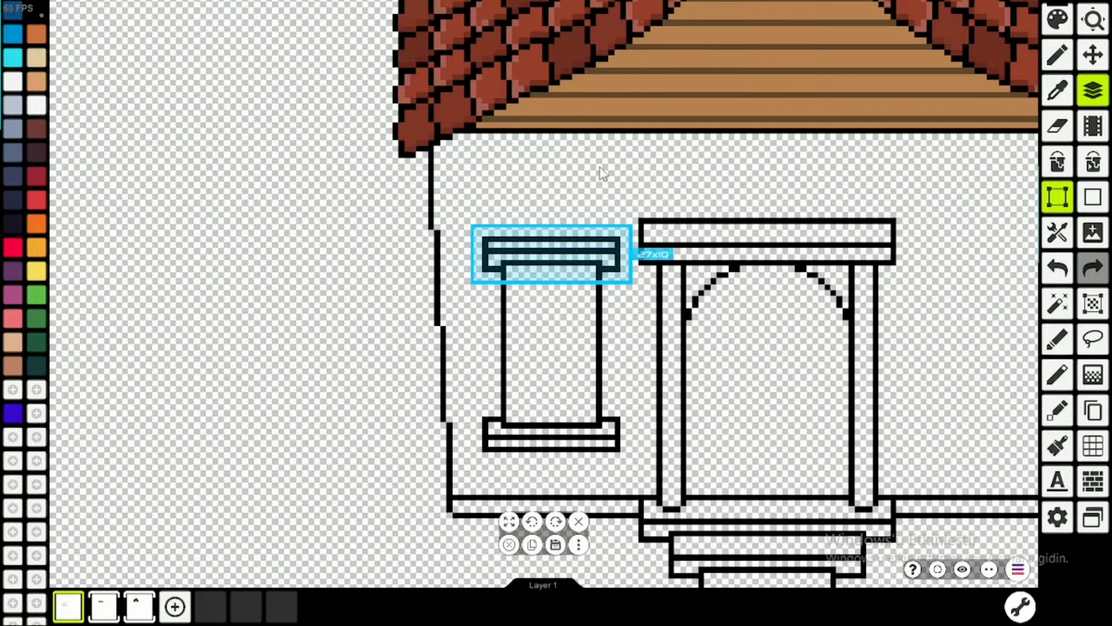
{"action": "left_click", "coordinate": [592, 216]}
Erase the window's upper line, including its corner pixels, where it runs inside the lintel
{"action": "scroll", "coordinate": [592, 215], "scroll_direction": "up", "scroll_amount": 3}
{"action": "scroll", "coordinate": [416, 254], "scroll_direction": "up", "scroll_amount": 2}
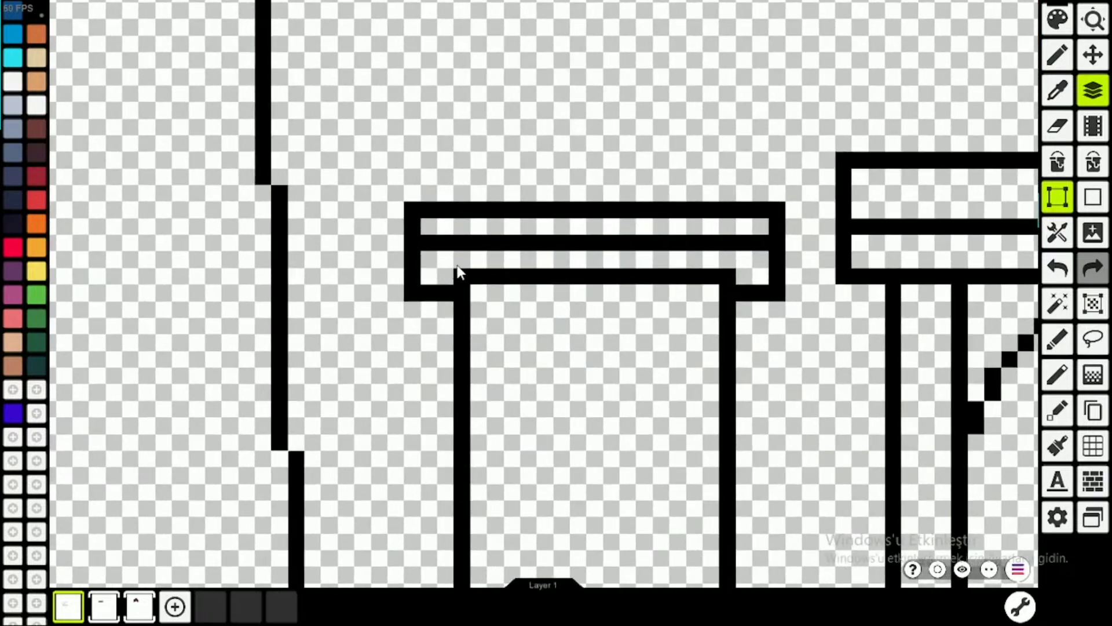
{"action": "key", "text": "e"}
{"action": "left_click_drag", "start_coordinate": [472, 281], "coordinate": [713, 281]}
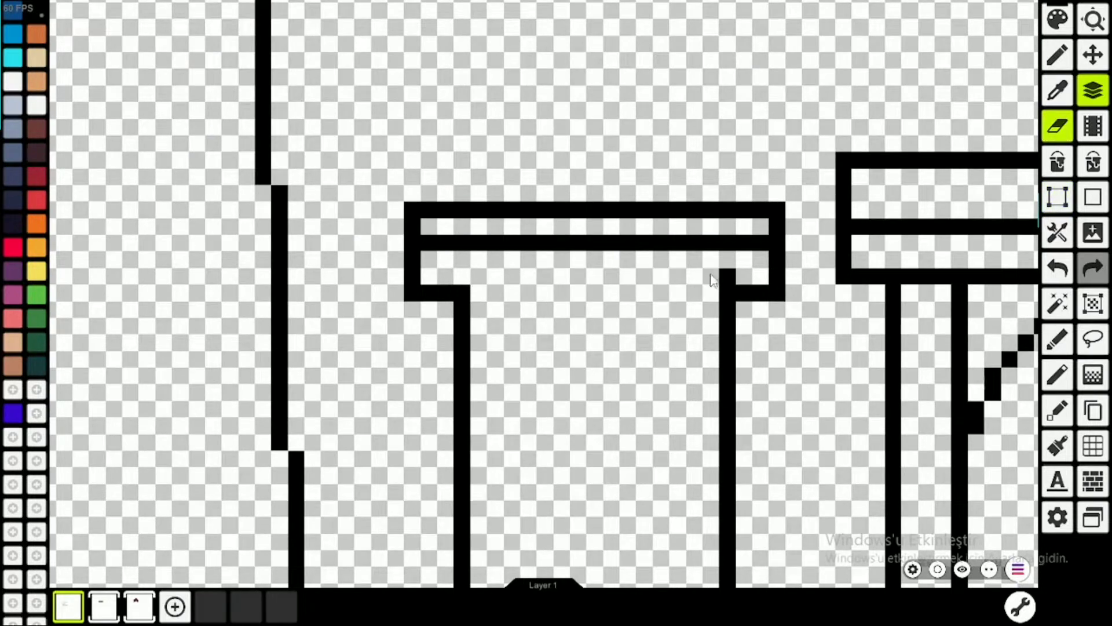
Sample the outline's black and draw the lintel's bottom edge straight across the window
{"action": "key", "text": "b"}
{"action": "key", "text": "i"}
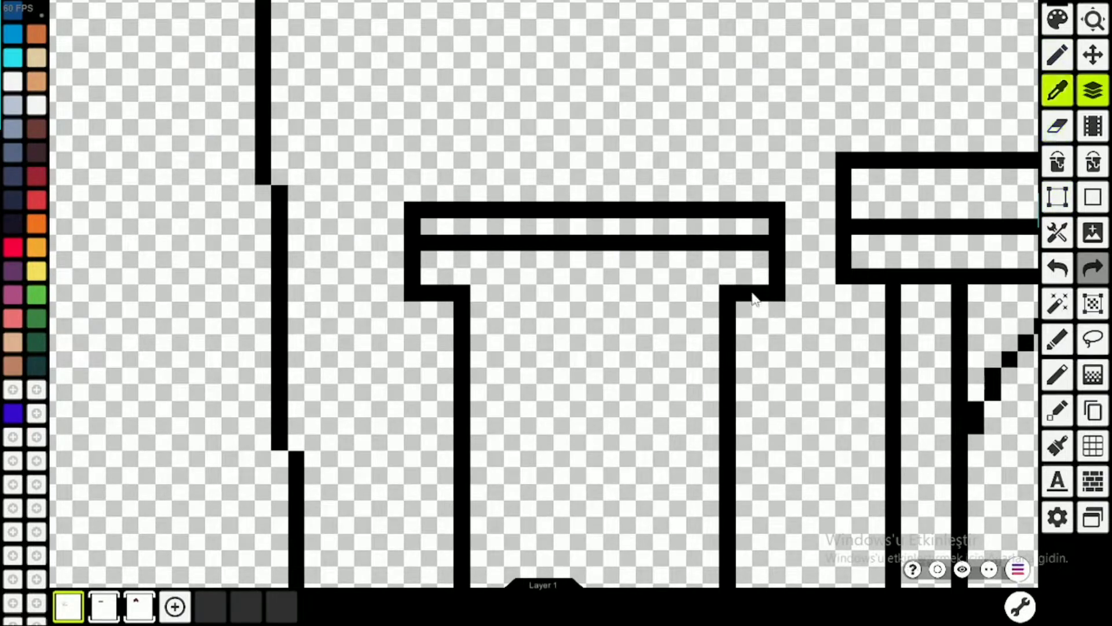
{"action": "left_click", "coordinate": [753, 293]}
{"action": "mouse_move", "coordinate": [724, 289]}
{"action": "left_mouse_down"}
{"action": "mouse_move", "coordinate": [500, 294]}
{"action": "mouse_move", "coordinate": [762, 281]}
{"action": "mouse_move", "coordinate": [787, 290]}
{"action": "mouse_move", "coordinate": [777, 316]}
{"action": "left_mouse_up"}
Move the lintel's horizontal dividing line down by one pixel and release the selection
{"action": "scroll", "coordinate": [476, 297], "scroll_direction": "up", "scroll_amount": 1}
{"action": "scroll", "coordinate": [516, 321], "scroll_direction": "down", "scroll_amount": 4}
{"action": "scroll", "coordinate": [501, 294], "scroll_direction": "up", "scroll_amount": 3}
{"action": "key", "text": "m"}
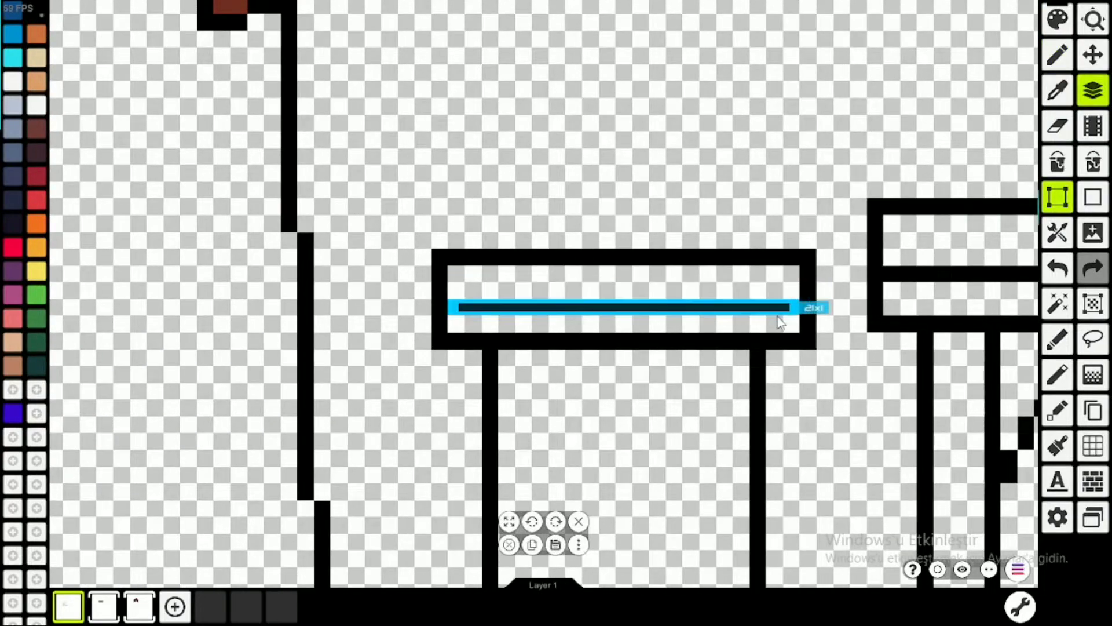
{"action": "key", "text": "Escape"}
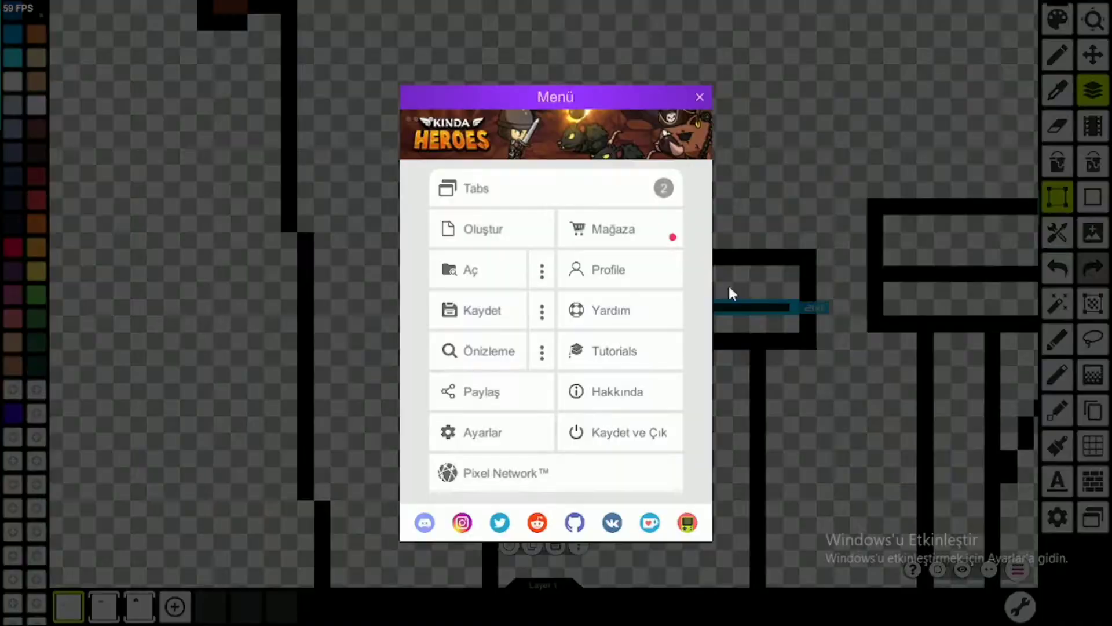
{"action": "left_click", "coordinate": [703, 99]}
{"action": "left_click", "coordinate": [714, 216]}
{"action": "scroll", "coordinate": [717, 221], "scroll_direction": "down", "scroll_amount": 4}
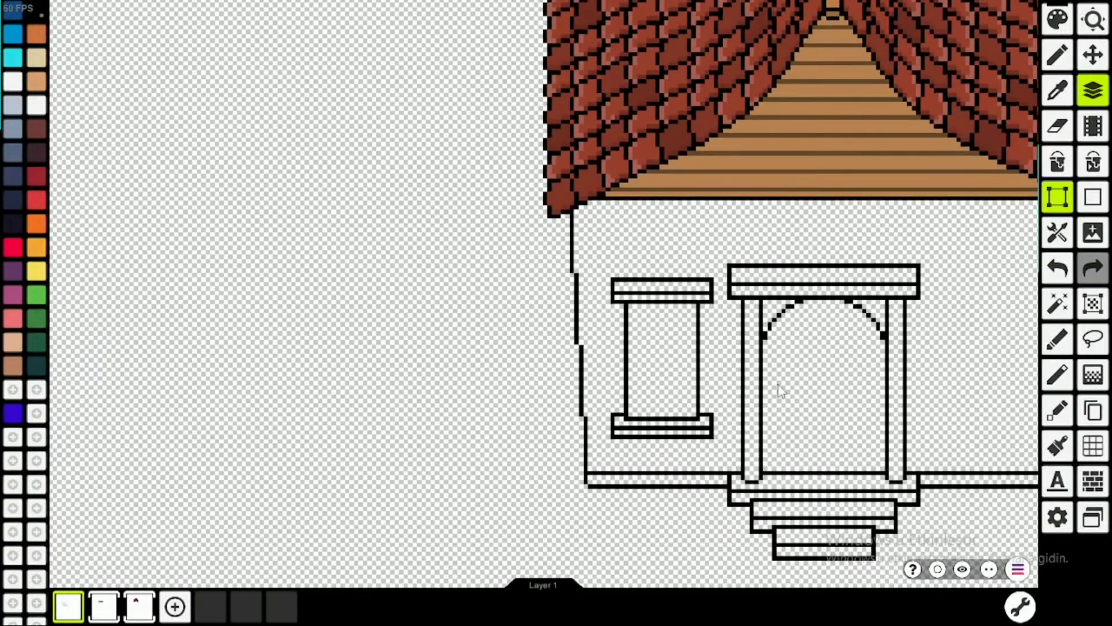
{"action": "scroll", "coordinate": [542, 345], "scroll_direction": "up", "scroll_amount": 3}
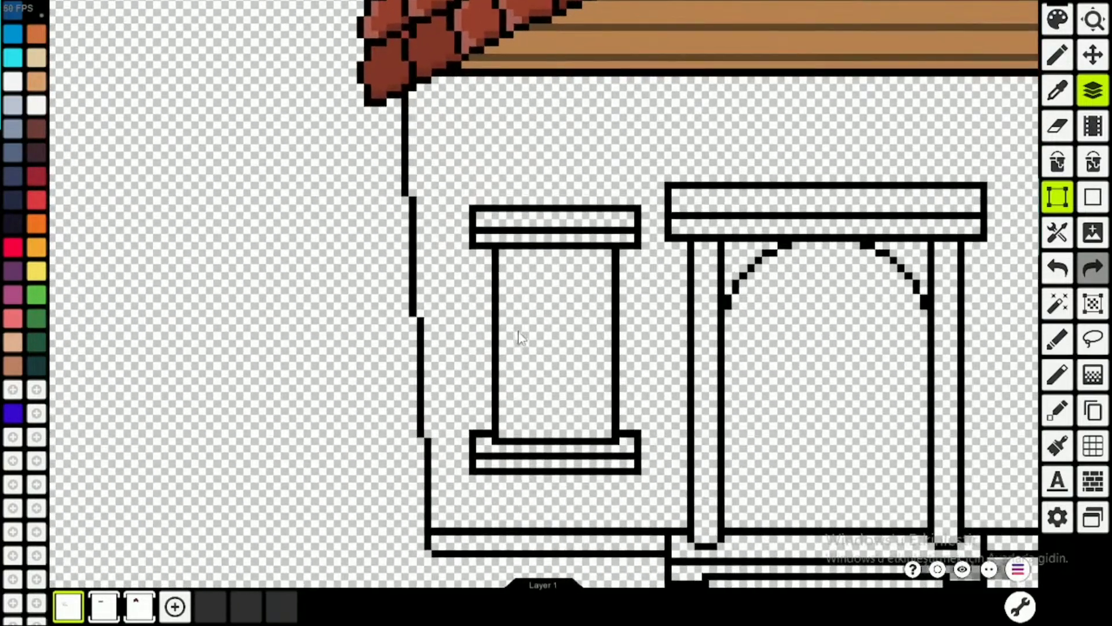
Move the window's left side line inward by one pixel and release the selection
{"action": "scroll", "coordinate": [585, 327], "scroll_direction": "up", "scroll_amount": 2}
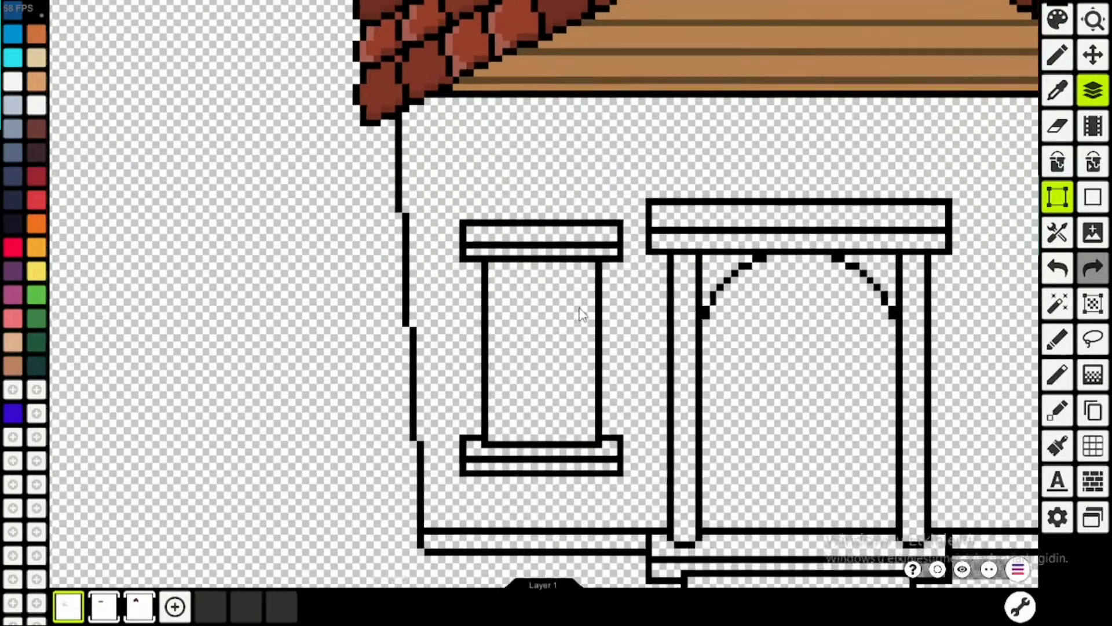
{"action": "scroll", "coordinate": [470, 299], "scroll_direction": "up", "scroll_amount": 2}
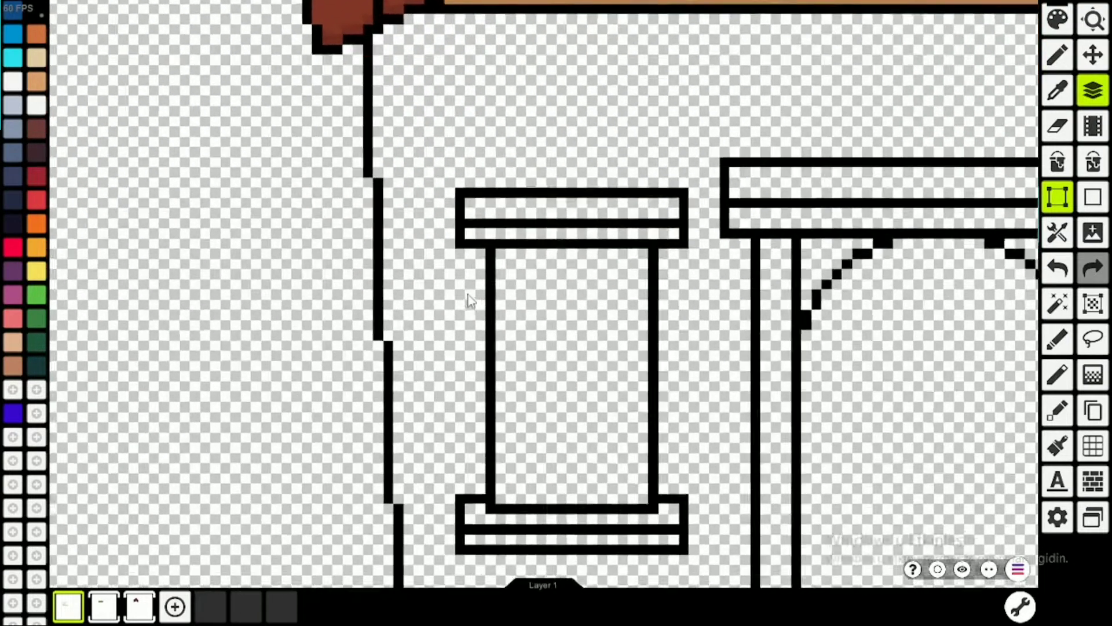
{"action": "scroll", "coordinate": [473, 298], "scroll_direction": "down", "scroll_amount": 2}
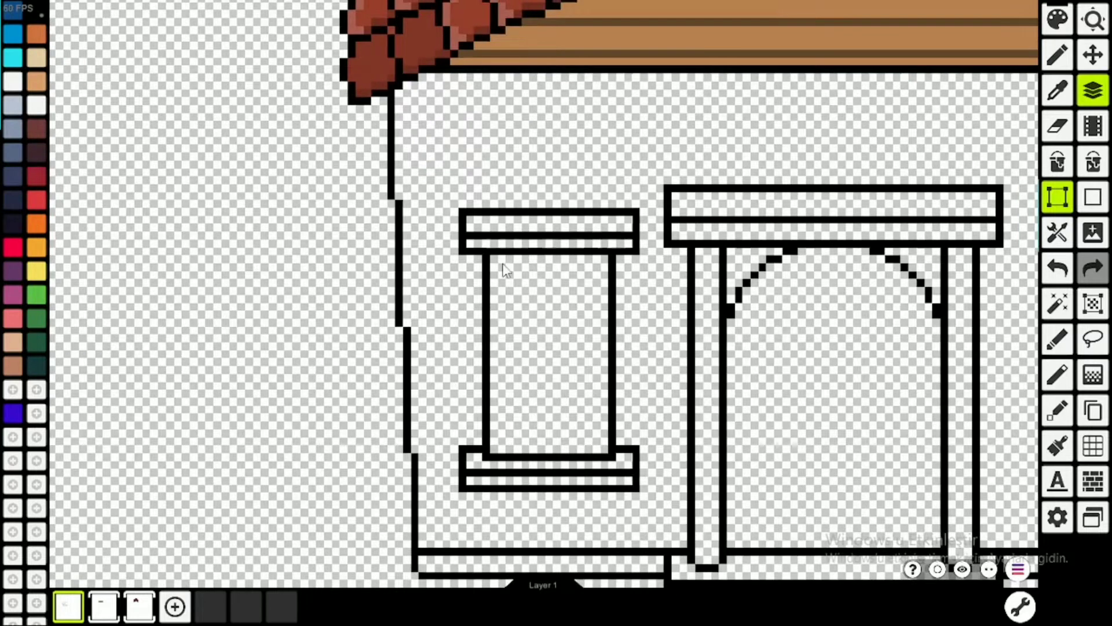
{"action": "scroll", "coordinate": [470, 298], "scroll_direction": "up", "scroll_amount": 2}
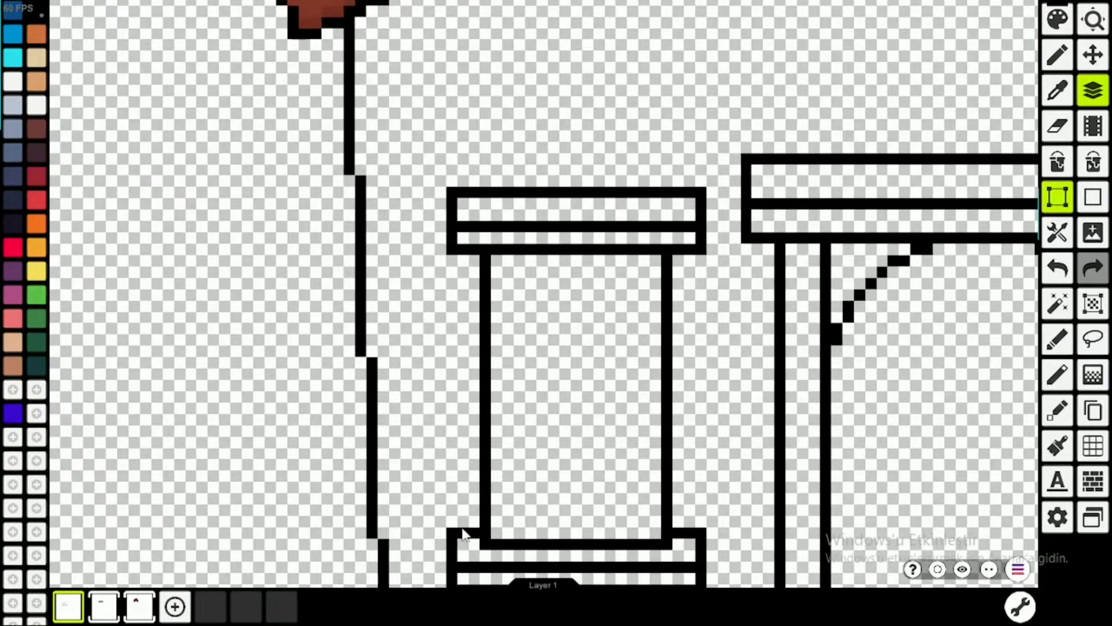
{"action": "scroll", "coordinate": [414, 460], "scroll_direction": "up", "scroll_amount": 2}
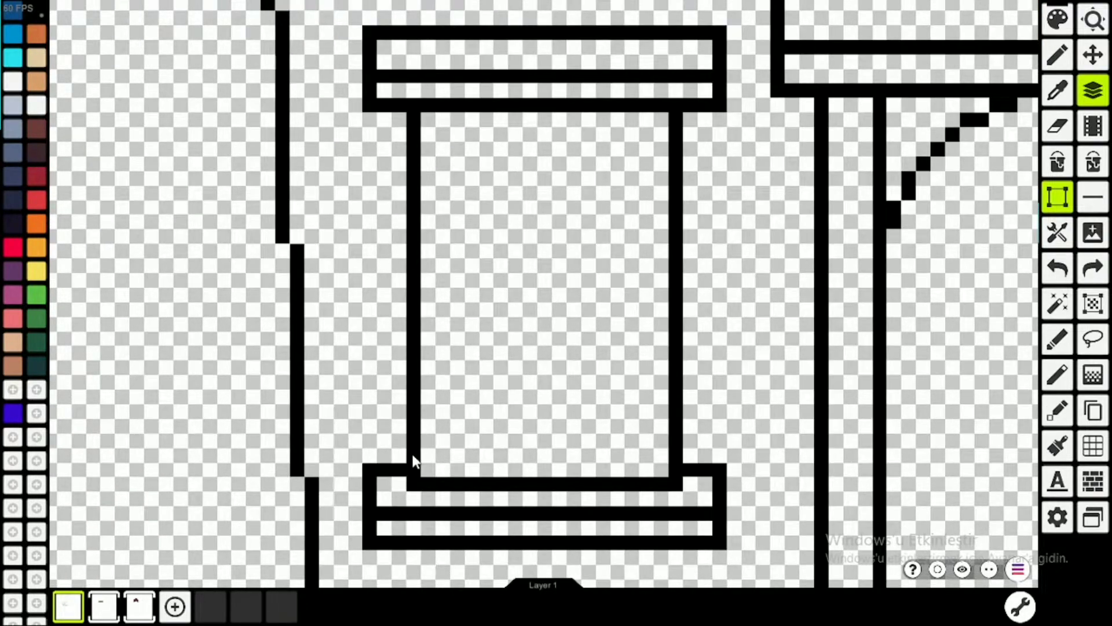
{"action": "left_click_drag", "start_coordinate": [414, 461], "coordinate": [420, 124]}
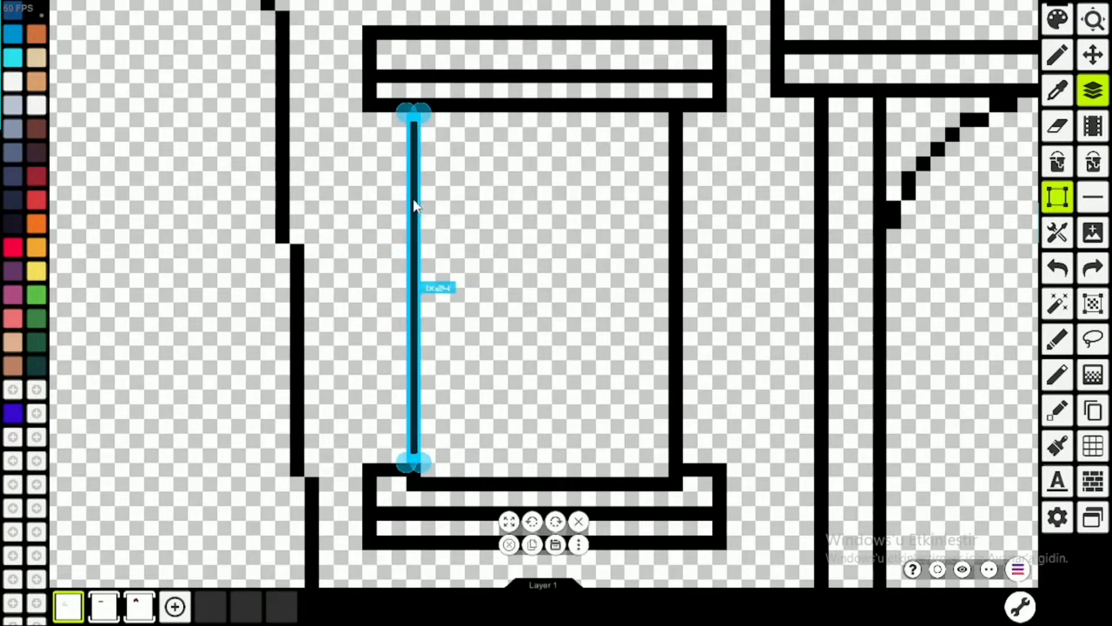
{"action": "left_click_drag", "start_coordinate": [420, 235], "coordinate": [433, 233]}
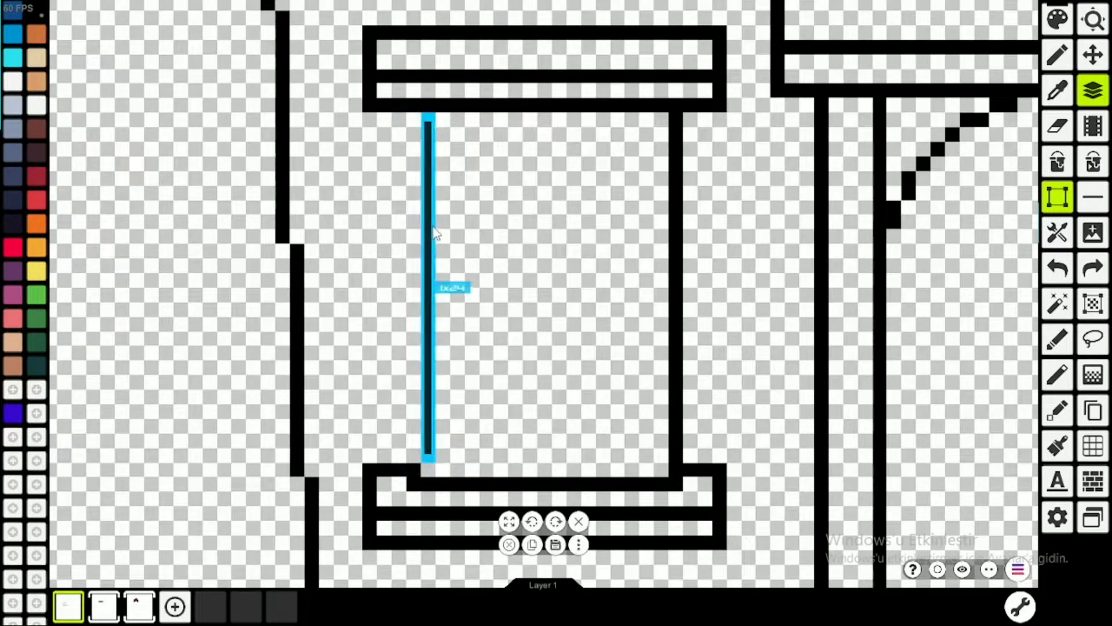
{"action": "left_click", "coordinate": [527, 249]}
Move the window's right side line inward by one pixel and restore the missing black pixel in the lintel's bottom edge
{"action": "left_click_drag", "start_coordinate": [677, 104], "coordinate": [671, 457]}
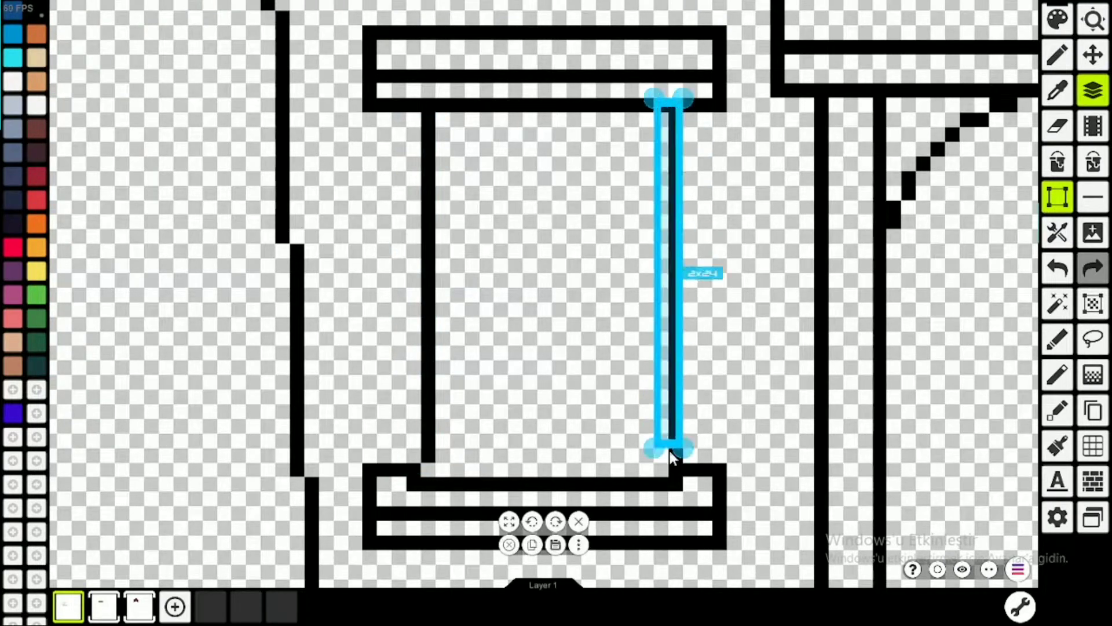
{"action": "left_click_drag", "start_coordinate": [678, 278], "coordinate": [660, 279]}
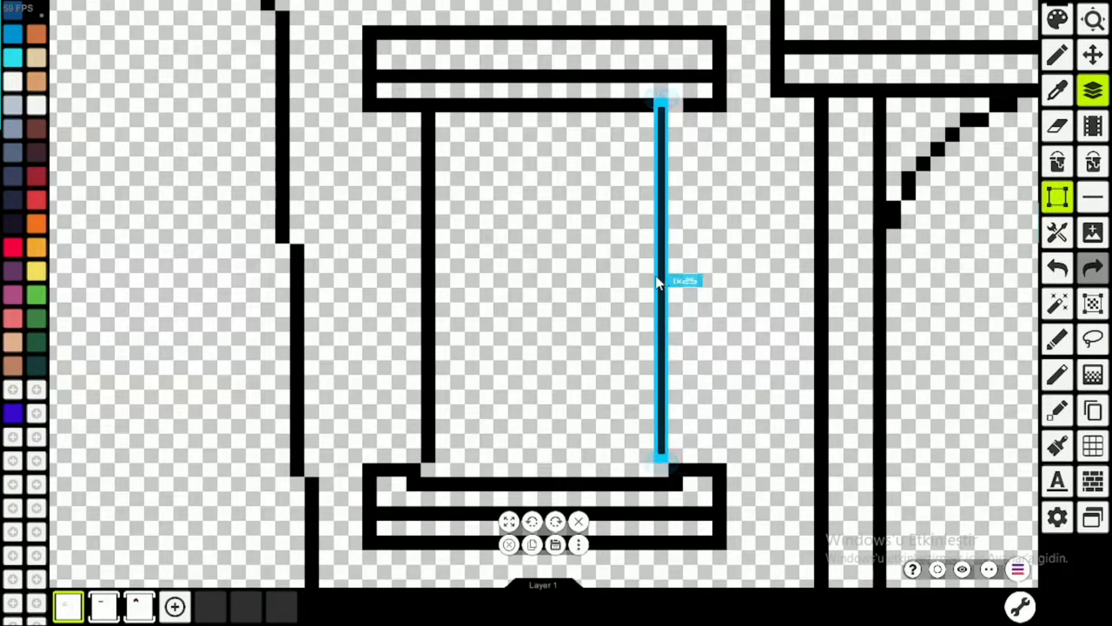
{"action": "left_click", "coordinate": [708, 206]}
{"action": "key", "text": "b"}
{"action": "left_click", "coordinate": [678, 105]}
{"action": "scroll", "coordinate": [661, 278], "scroll_direction": "down", "scroll_amount": 1}
{"action": "scroll", "coordinate": [662, 282], "scroll_direction": "down", "scroll_amount": 1}
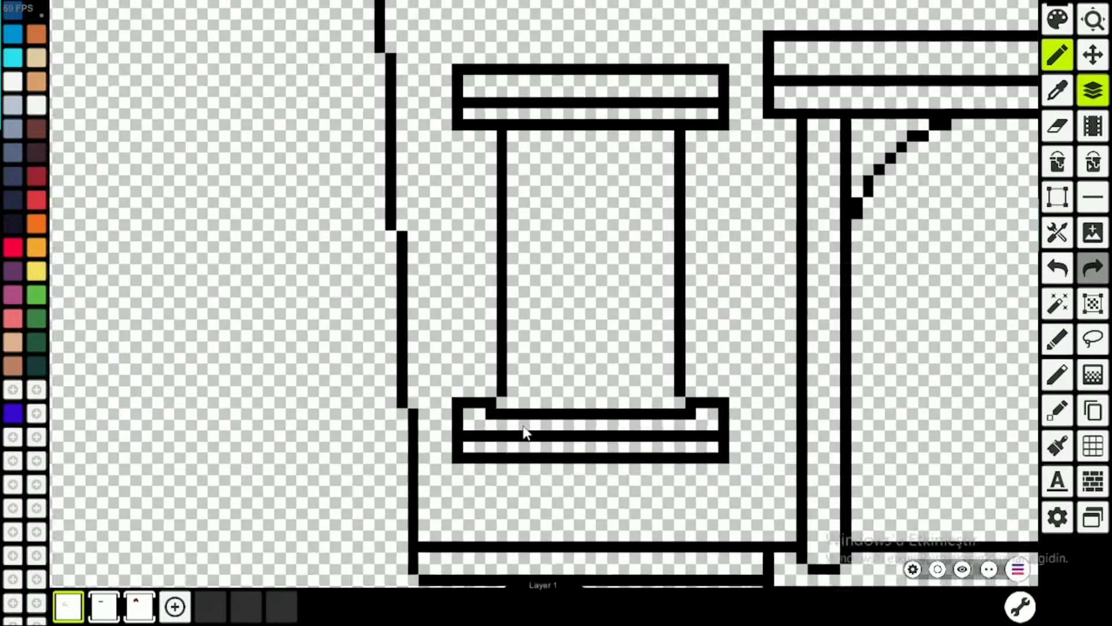
Erase the protruding end pixels of the window's bottom line and fill the gaps where its side lines meet the sill
{"action": "scroll", "coordinate": [510, 412], "scroll_direction": "up", "scroll_amount": 3}
{"action": "left_click", "coordinate": [468, 411]}
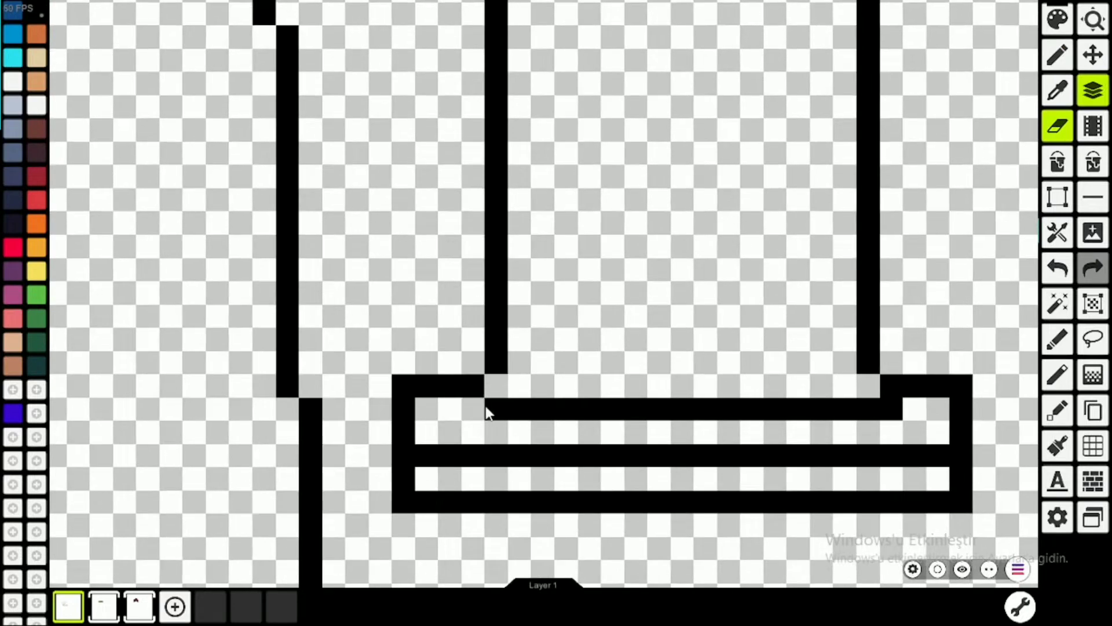
{"action": "left_click", "coordinate": [895, 408]}
{"action": "key", "text": "b"}
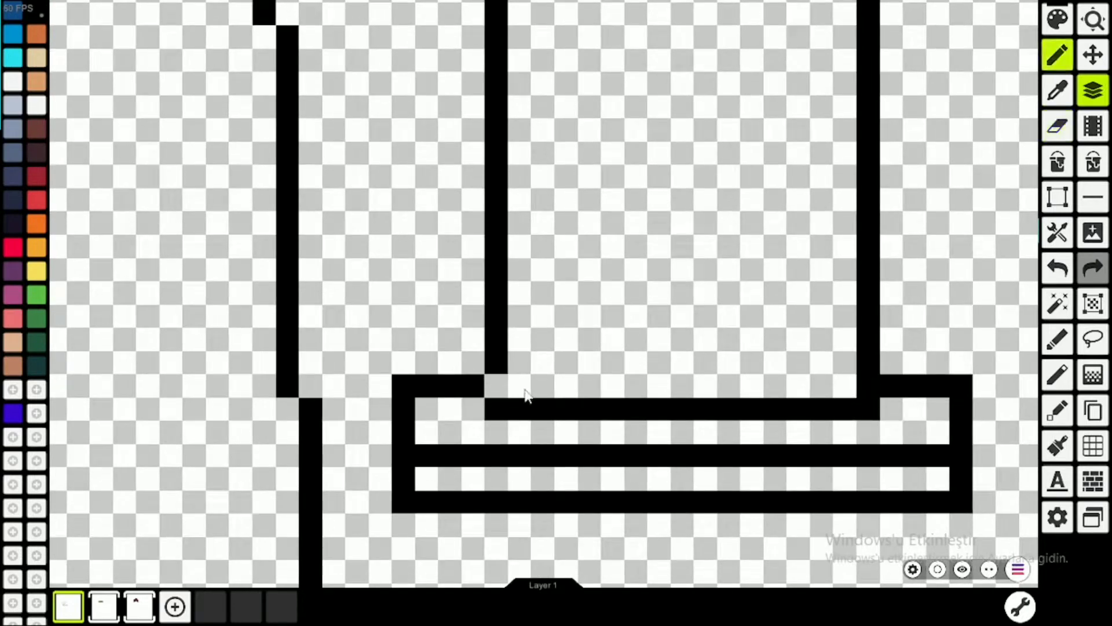
{"action": "scroll", "coordinate": [502, 382], "scroll_direction": "down", "scroll_amount": 5}
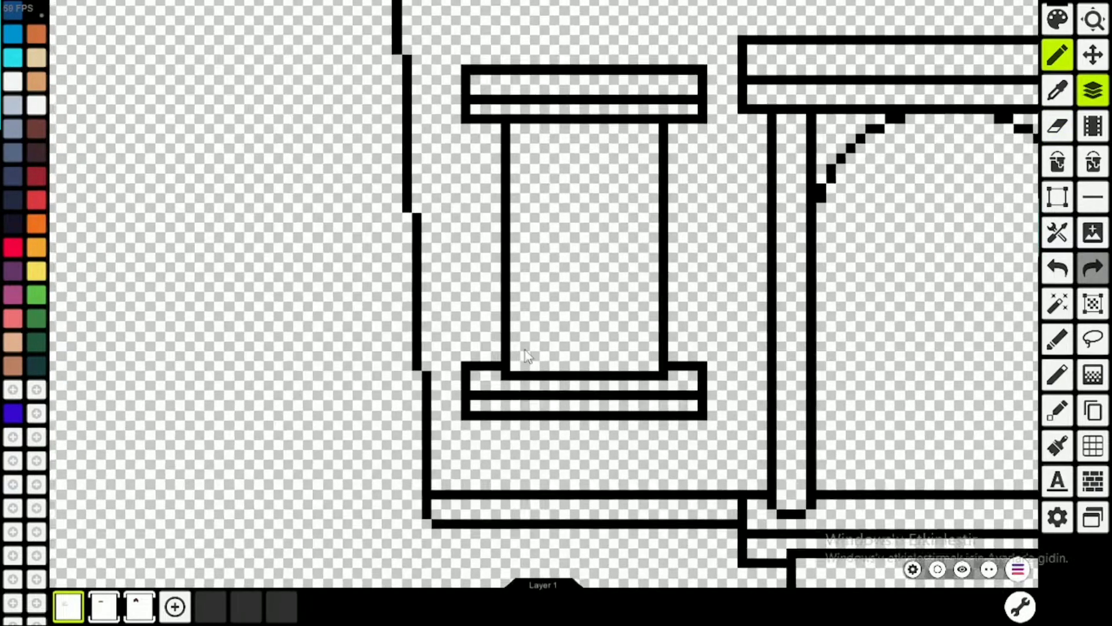
{"action": "scroll", "coordinate": [516, 282], "scroll_direction": "up", "scroll_amount": 2}
{"action": "scroll", "coordinate": [517, 282], "scroll_direction": "up", "scroll_amount": 2}
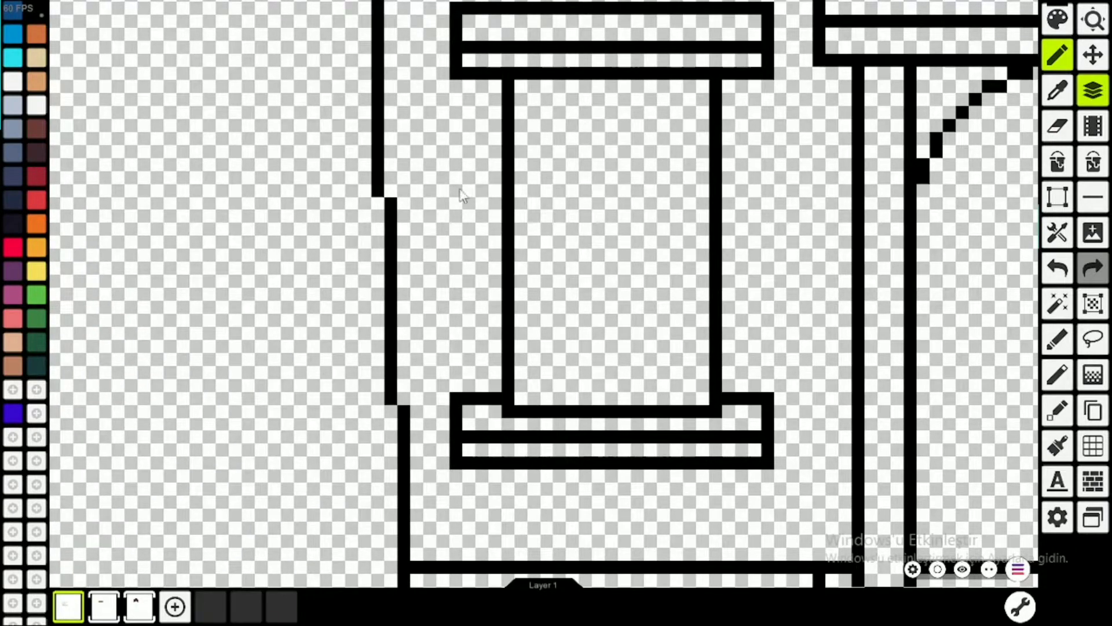
{"action": "left_click", "coordinate": [481, 86]}
{"action": "left_click_drag", "start_coordinate": [483, 107], "coordinate": [467, 216]}
{"action": "key", "text": "ctrl+z"}
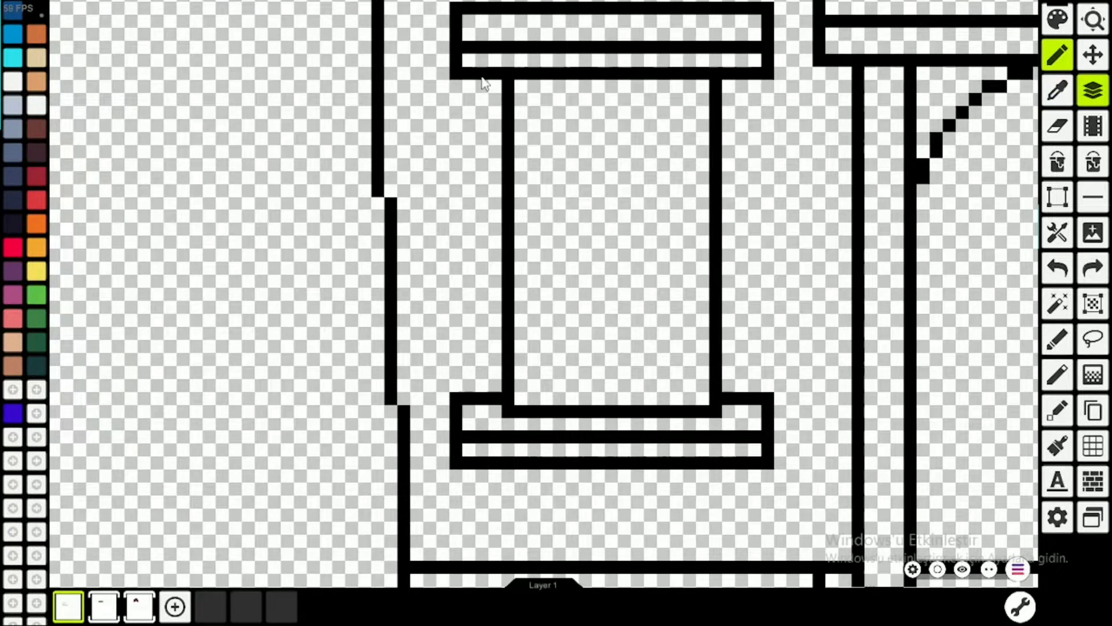
{"action": "left_click_drag", "start_coordinate": [482, 78], "coordinate": [498, 258]}
{"action": "key", "text": "ctrl+z"}
Draw a straight black line from lintel to sill outside each window side, two pixels away from it, as the outer frame
{"action": "left_click", "coordinate": [1089, 196]}
{"action": "left_click_drag", "start_coordinate": [481, 74], "coordinate": [482, 383]}
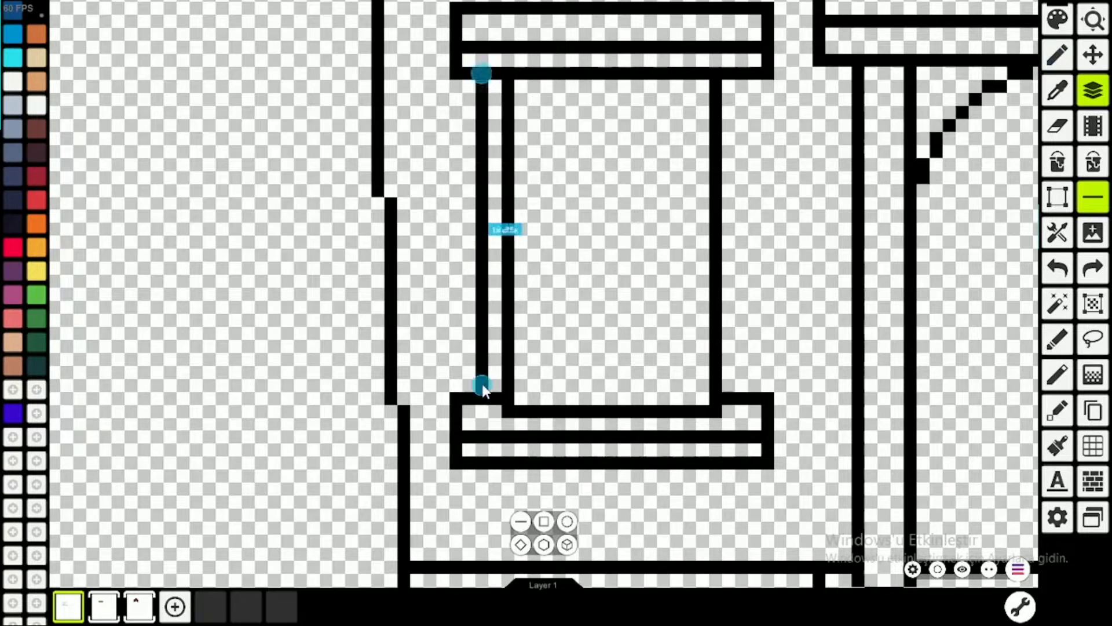
{"action": "left_click", "coordinate": [744, 81]}
{"action": "left_click_drag", "start_coordinate": [745, 86], "coordinate": [741, 399]}
{"action": "scroll", "coordinate": [738, 326], "scroll_direction": "down", "scroll_amount": 5}
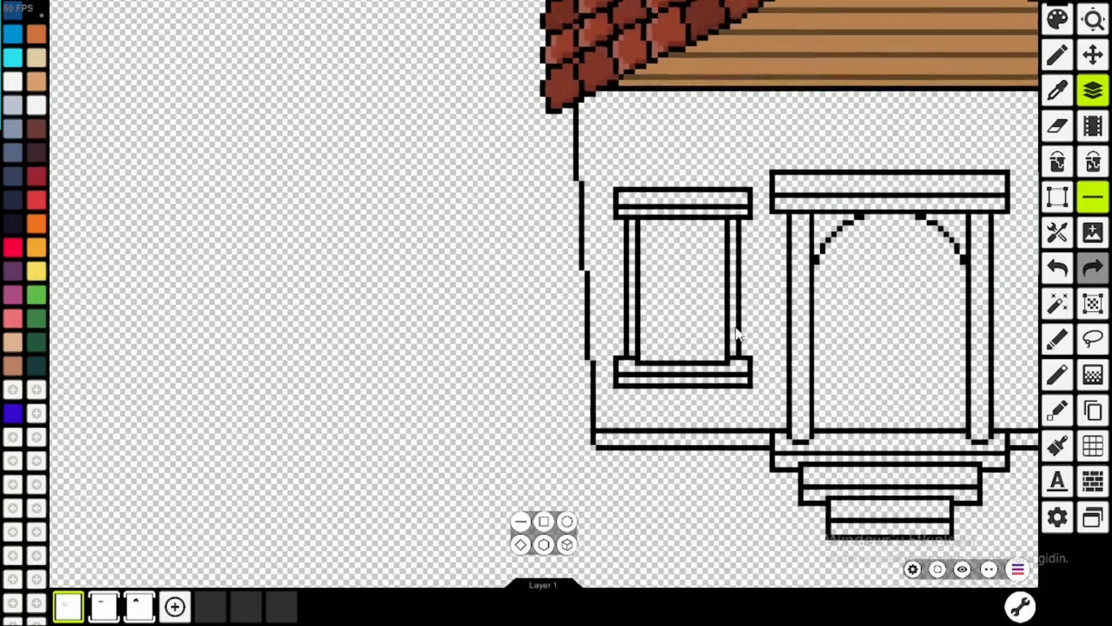
{"action": "left_click_drag", "start_coordinate": [852, 345], "coordinate": [633, 331]}
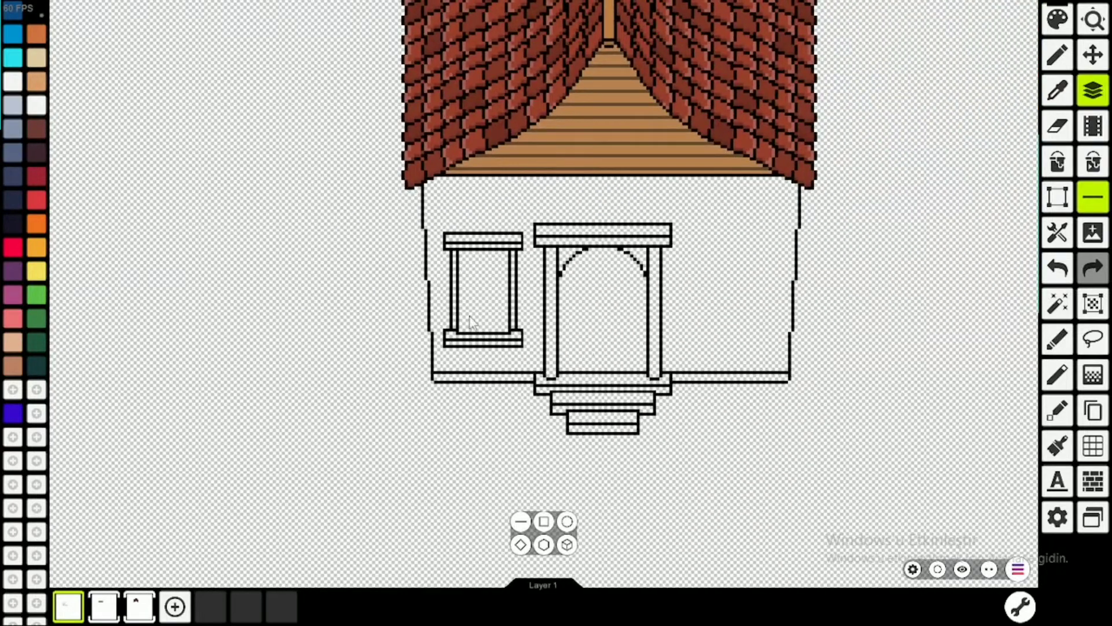
Extend the outer frame lines and bottom line into the sill and erase the sill's top pixels between the inner and outer lines
{"action": "scroll", "coordinate": [459, 347], "scroll_direction": "up", "scroll_amount": 8}
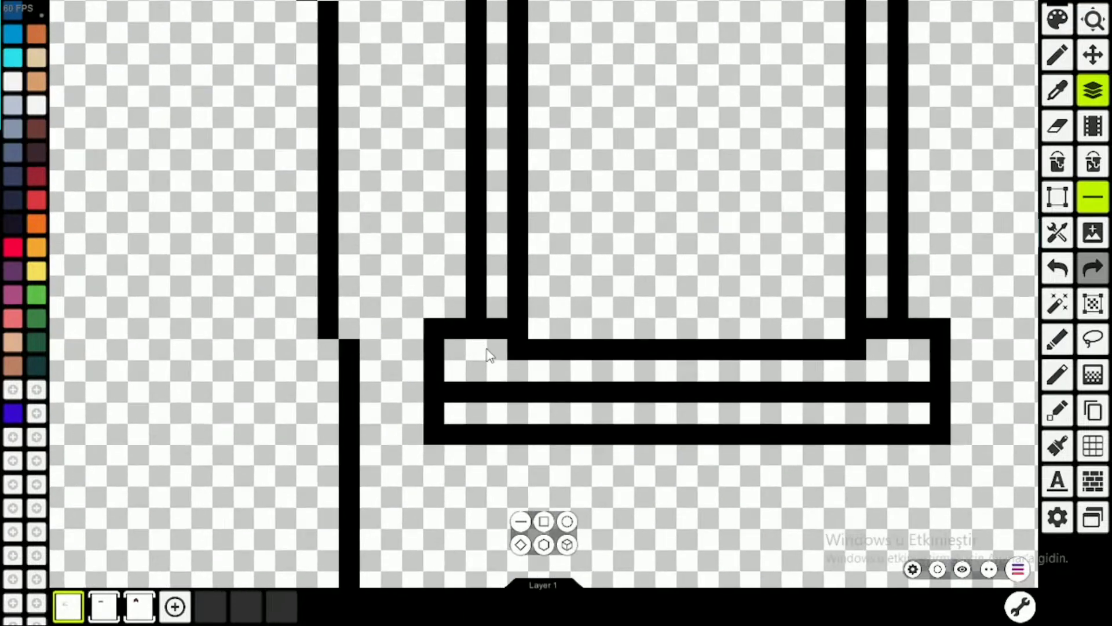
{"action": "key", "text": "b"}
{"action": "left_click_drag", "start_coordinate": [478, 345], "coordinate": [498, 350]}
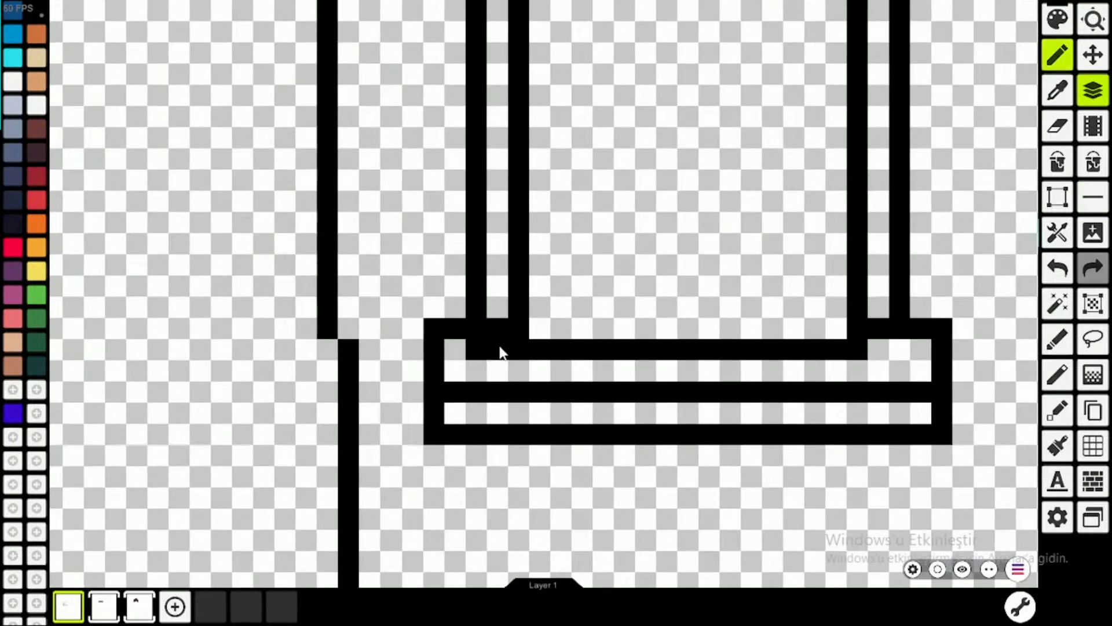
{"action": "key", "text": "e"}
{"action": "left_click", "coordinate": [881, 328]}
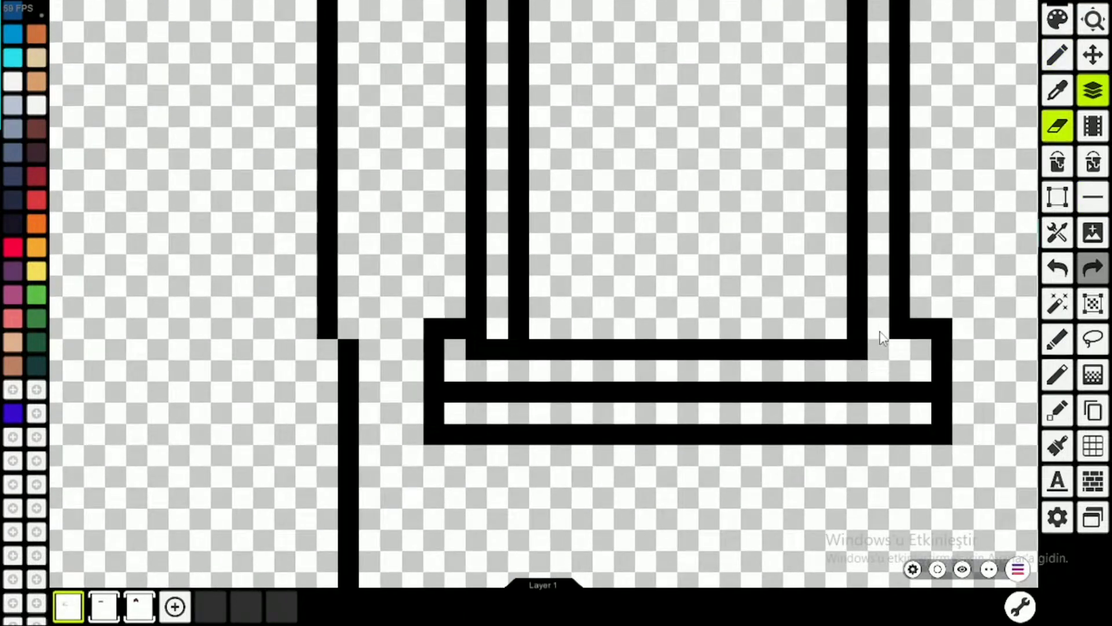
{"action": "key", "text": "b"}
{"action": "left_click_drag", "start_coordinate": [879, 348], "coordinate": [895, 350]}
{"action": "scroll", "coordinate": [875, 353], "scroll_direction": "down", "scroll_amount": 2}
{"action": "scroll", "coordinate": [855, 362], "scroll_direction": "down", "scroll_amount": 5}
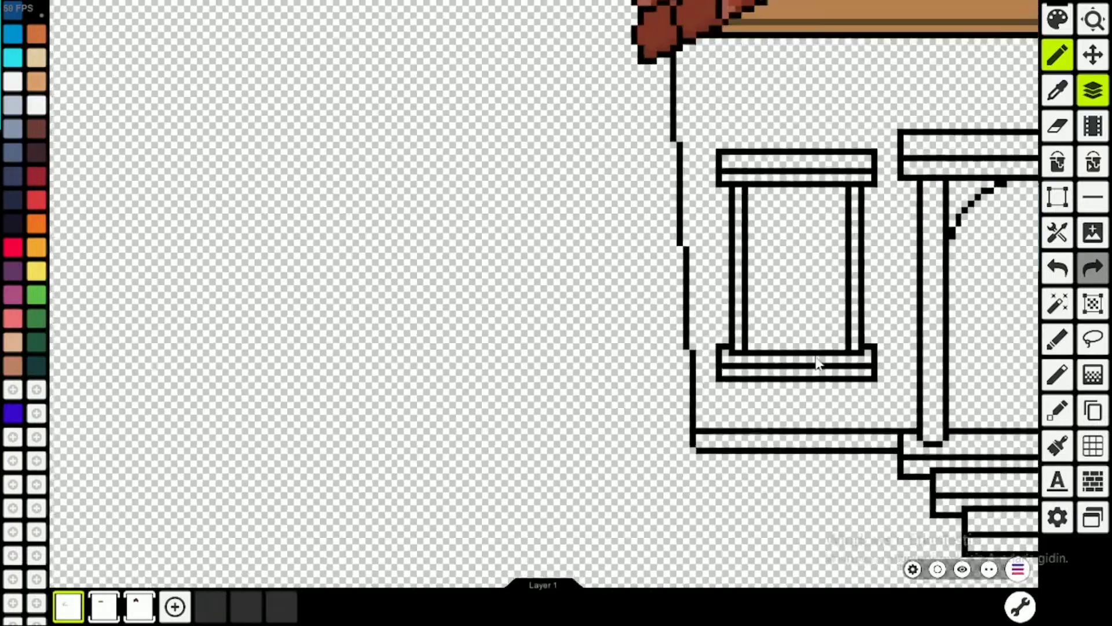
Draw the frame's inner bottom line two pixels above its outer one and erase the leftover ends of the inner side lines
{"action": "scroll", "coordinate": [748, 360], "scroll_direction": "up", "scroll_amount": 5}
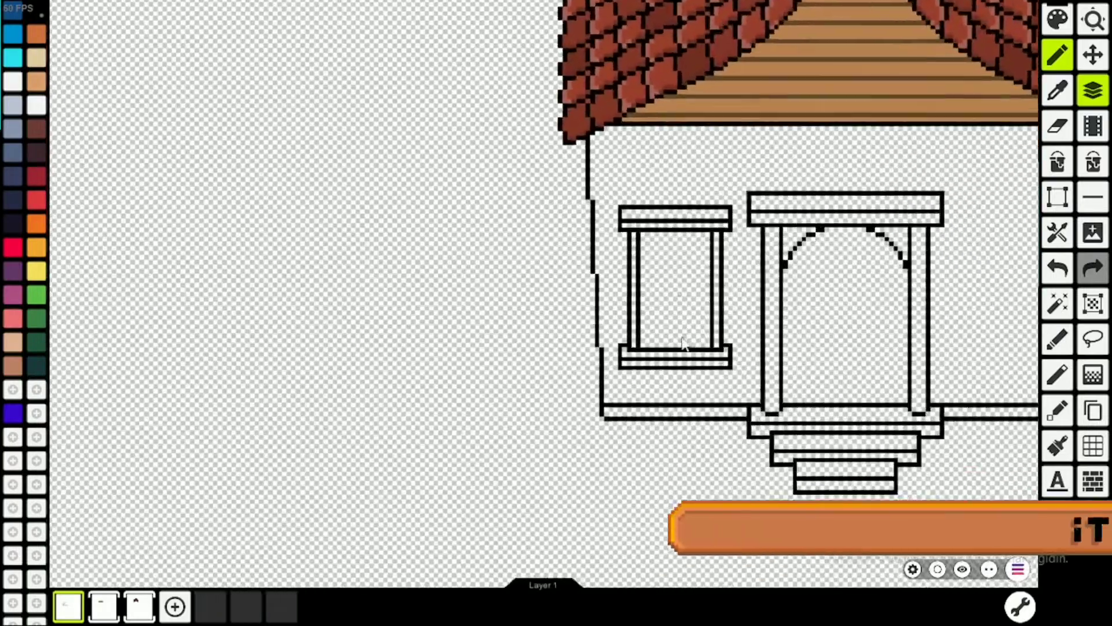
{"action": "scroll", "coordinate": [631, 356], "scroll_direction": "up", "scroll_amount": 5}
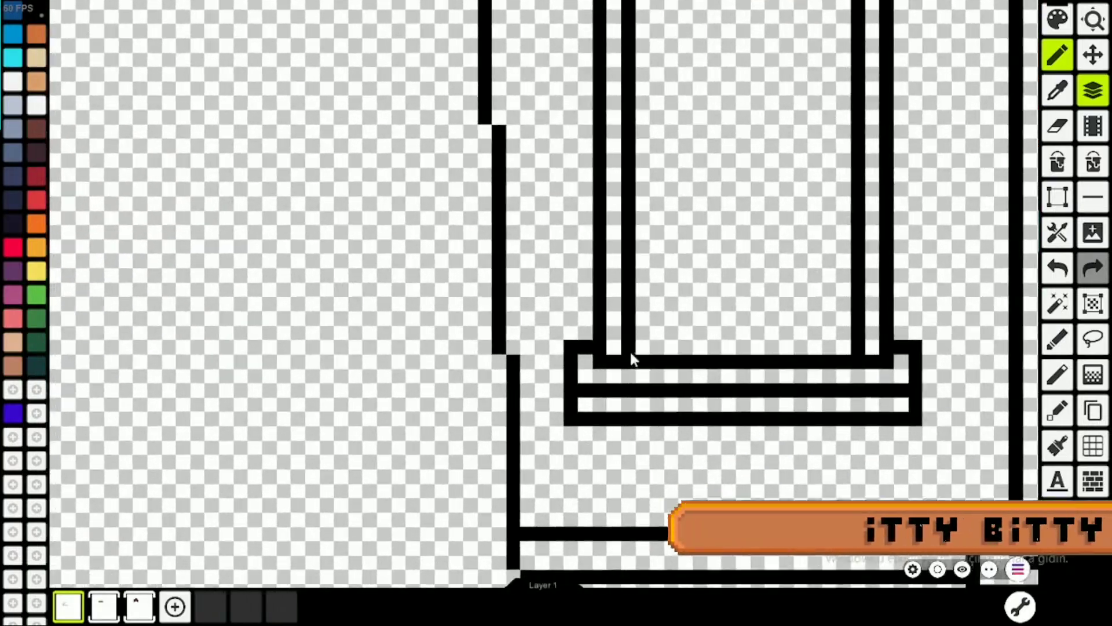
{"action": "key", "text": "e"}
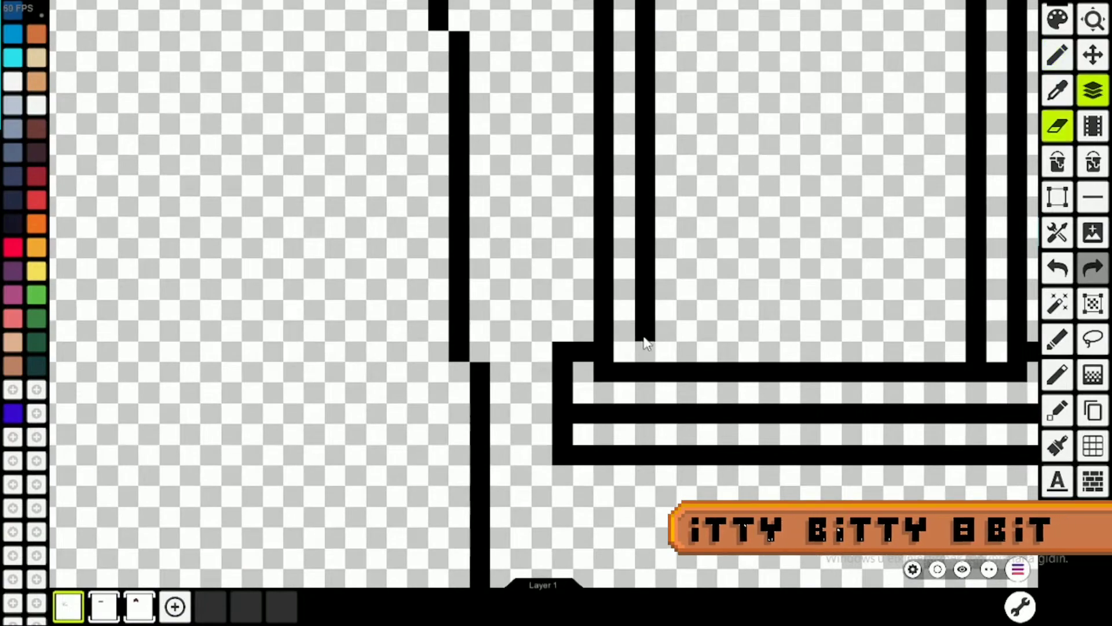
{"action": "key", "text": "b"}
{"action": "left_click_drag", "start_coordinate": [650, 331], "coordinate": [976, 333]}
{"action": "key", "text": "e"}
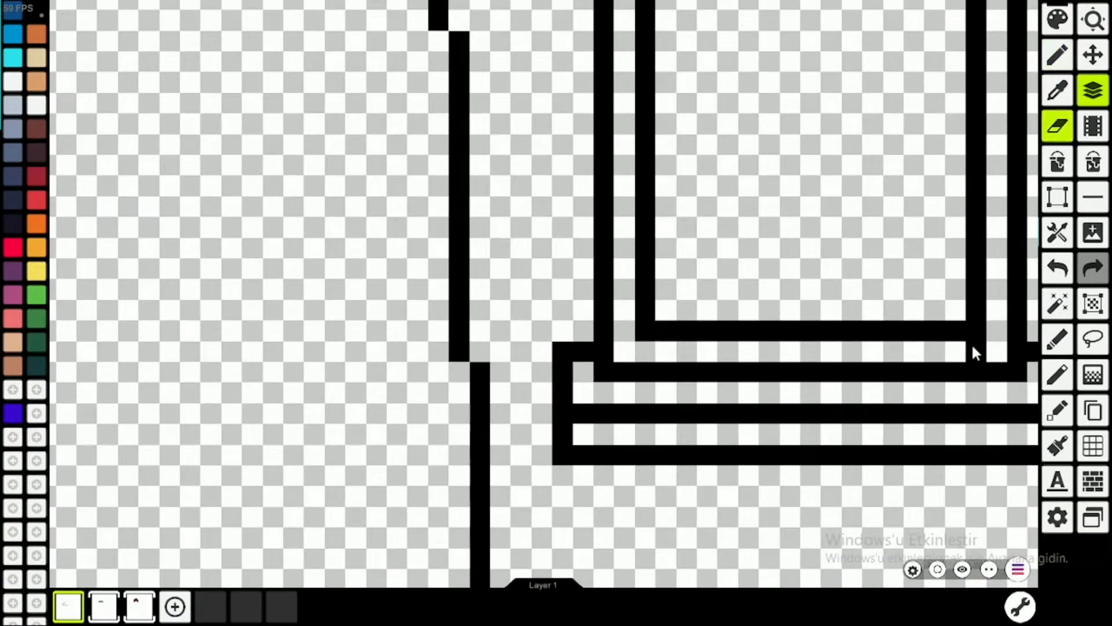
{"action": "left_click", "coordinate": [973, 346]}
{"action": "scroll", "coordinate": [904, 347], "scroll_direction": "down", "scroll_amount": 3}
{"action": "scroll", "coordinate": [897, 355], "scroll_direction": "down", "scroll_amount": 6}
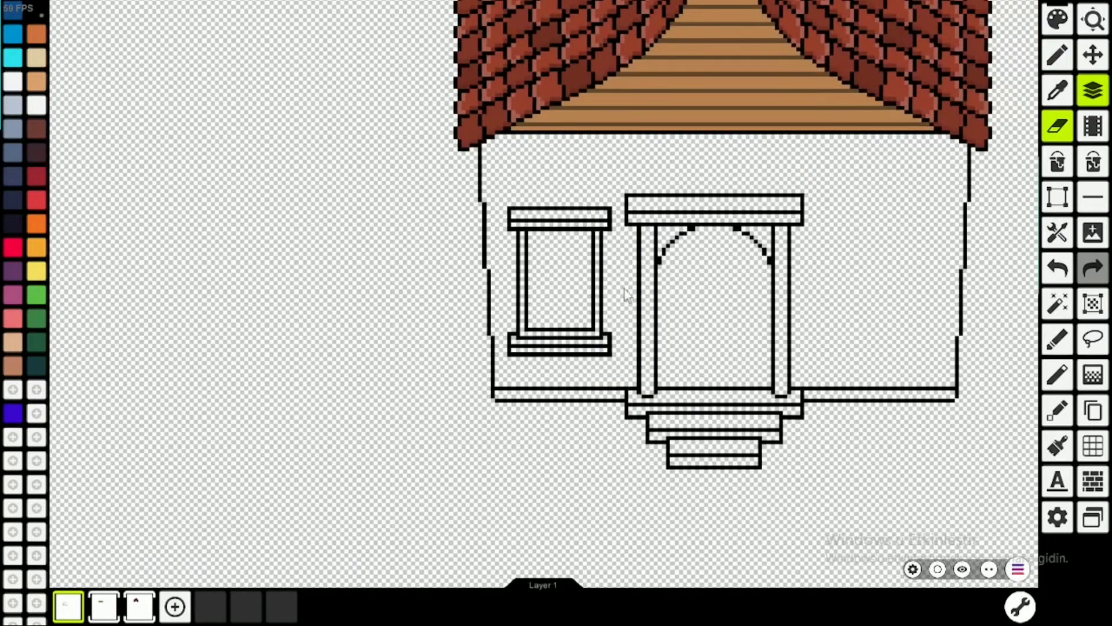
Try closing the top of the inner frame with a horizontal line just below the lintel, and undo it
{"action": "left_click_drag", "start_coordinate": [635, 295], "coordinate": [569, 313]}
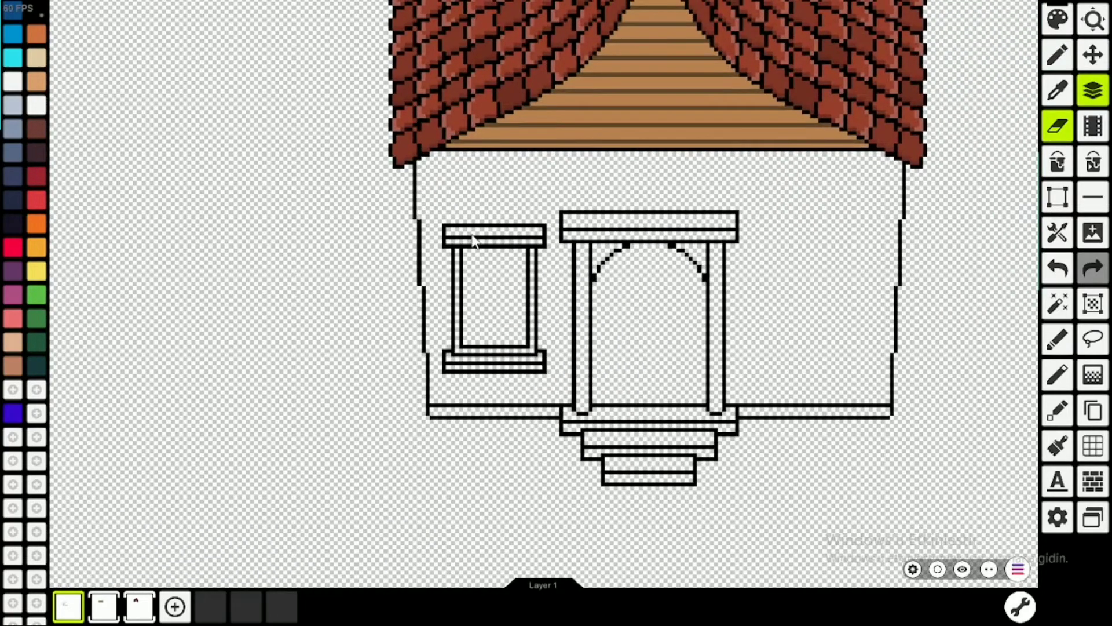
{"action": "scroll", "coordinate": [538, 269], "scroll_direction": "up", "scroll_amount": 3}
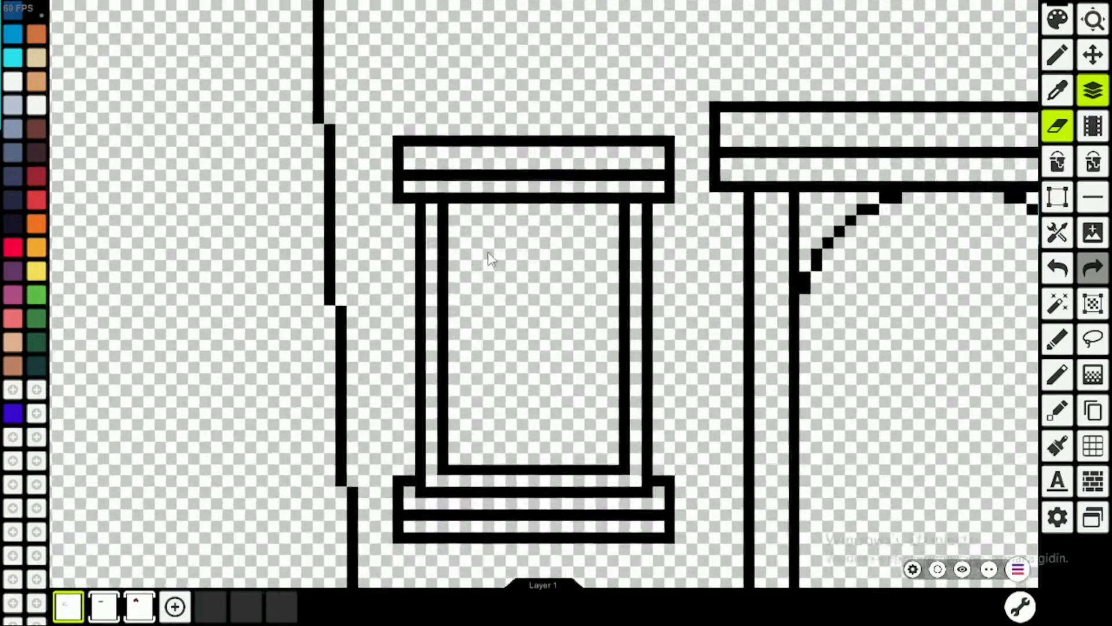
{"action": "scroll", "coordinate": [492, 256], "scroll_direction": "down", "scroll_amount": 2}
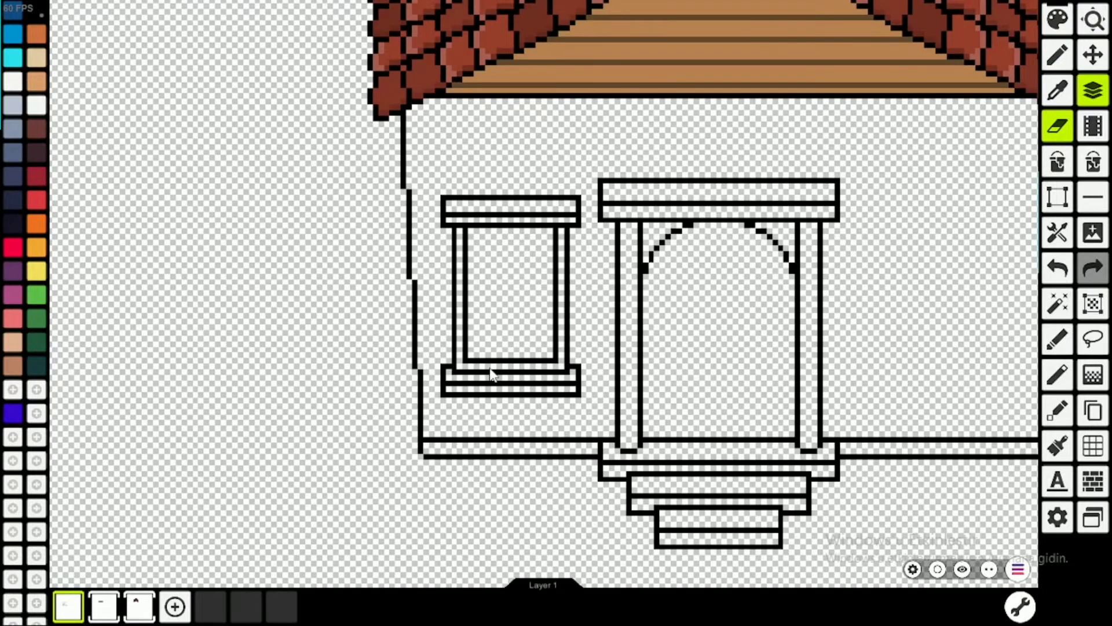
{"action": "scroll", "coordinate": [478, 249], "scroll_direction": "up", "scroll_amount": 2}
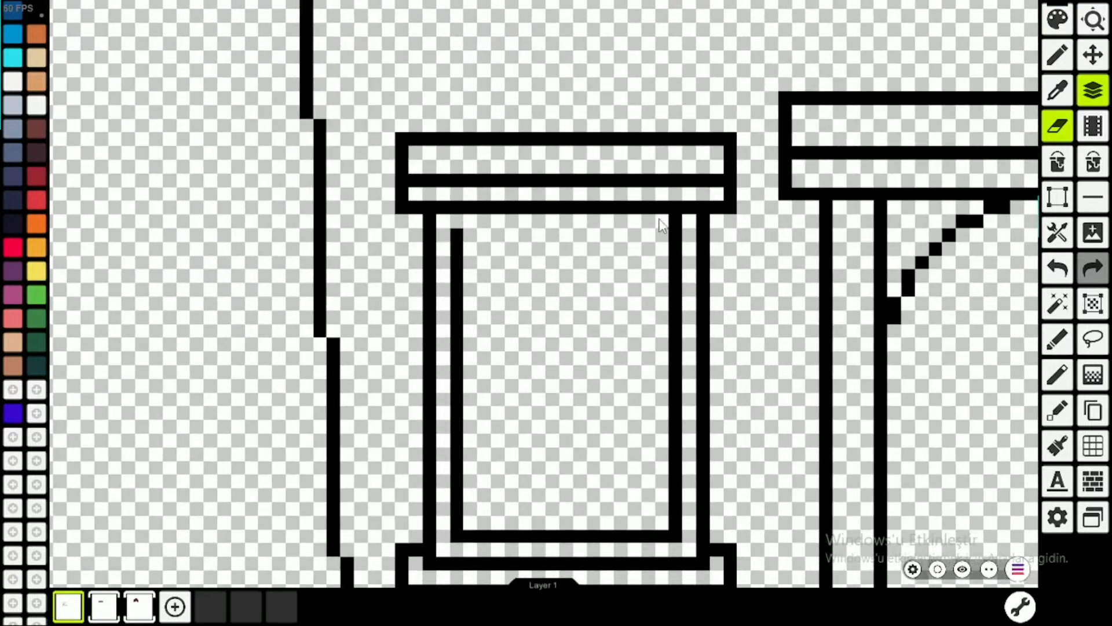
{"action": "key", "text": "b"}
{"action": "left_click_drag", "start_coordinate": [467, 233], "coordinate": [675, 235]}
{"action": "scroll", "coordinate": [628, 266], "scroll_direction": "down", "scroll_amount": 3}
{"action": "scroll", "coordinate": [601, 309], "scroll_direction": "down", "scroll_amount": 5}
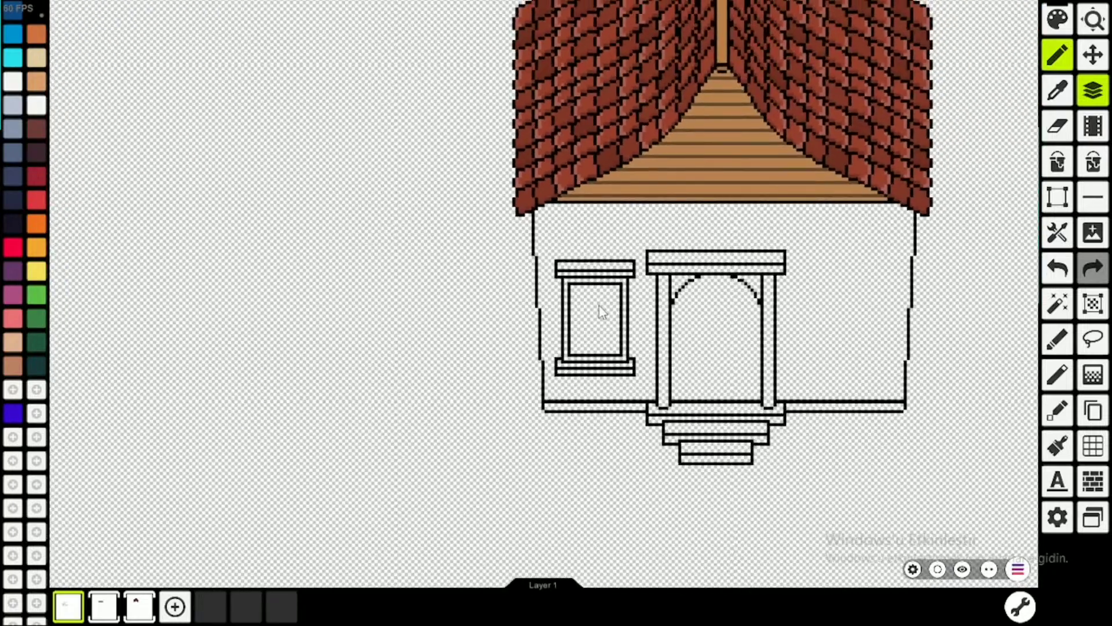
{"action": "scroll", "coordinate": [592, 292], "scroll_direction": "up", "scroll_amount": 3}
{"action": "key", "text": "ctrl+z"}
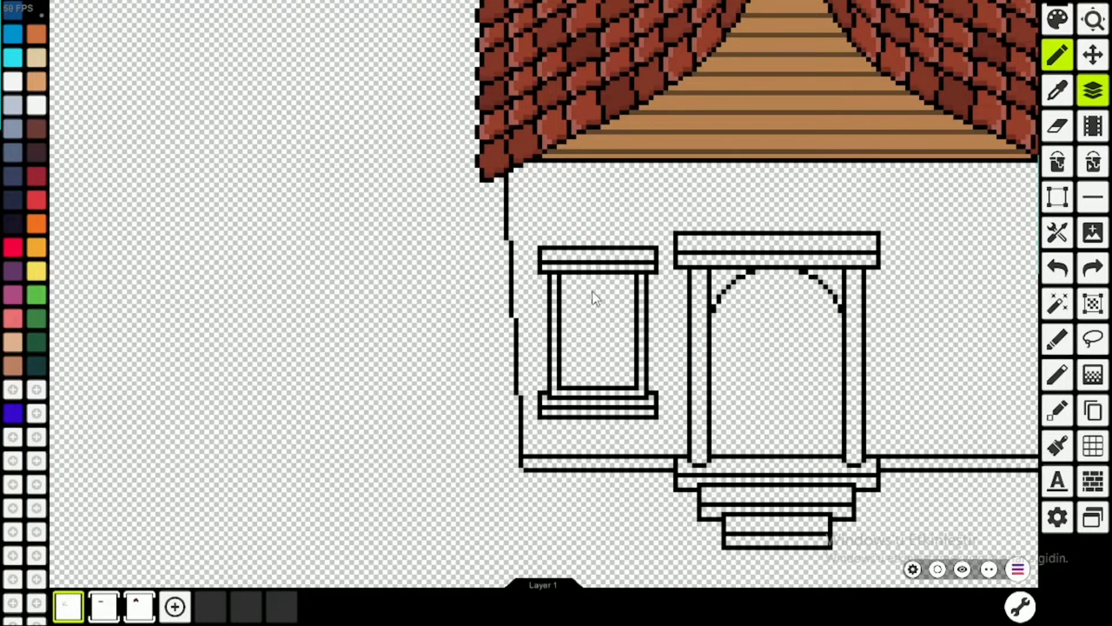
{"action": "scroll", "coordinate": [592, 291], "scroll_direction": "up", "scroll_amount": 1}
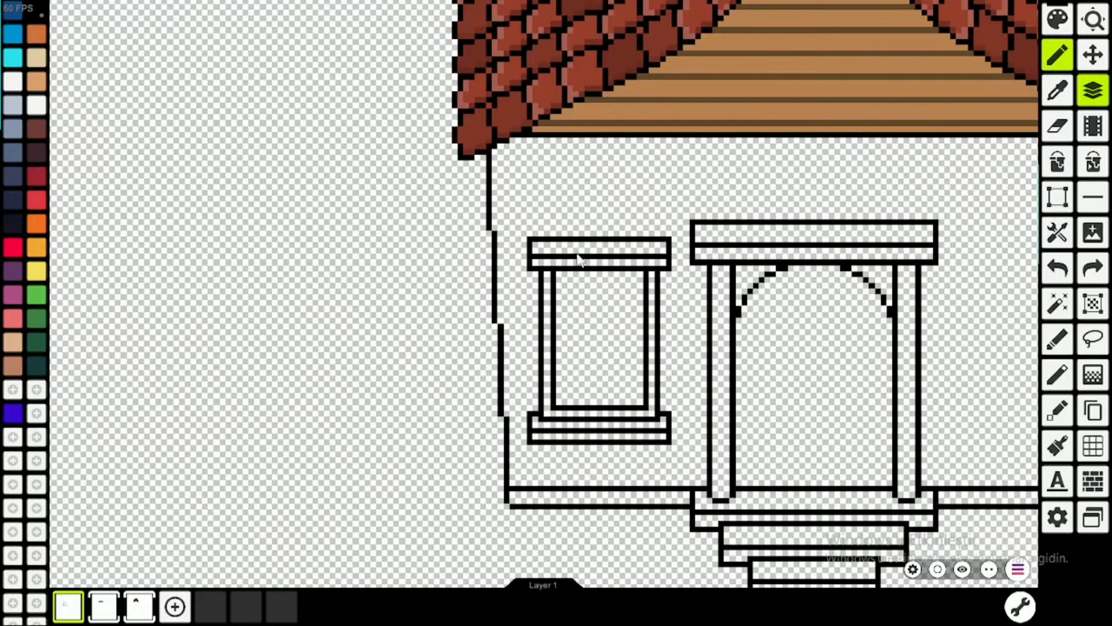
{"action": "scroll", "coordinate": [580, 290], "scroll_direction": "down", "scroll_amount": 3}
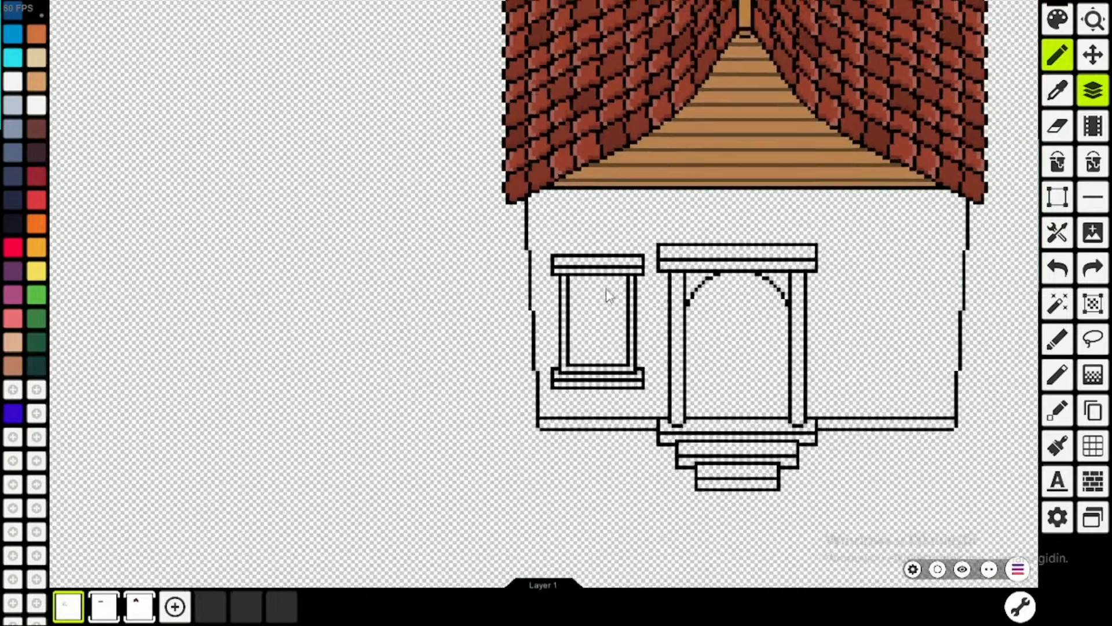
{"action": "scroll", "coordinate": [591, 296], "scroll_direction": "up", "scroll_amount": 3}
{"action": "scroll", "coordinate": [593, 302], "scroll_direction": "up", "scroll_amount": 2}
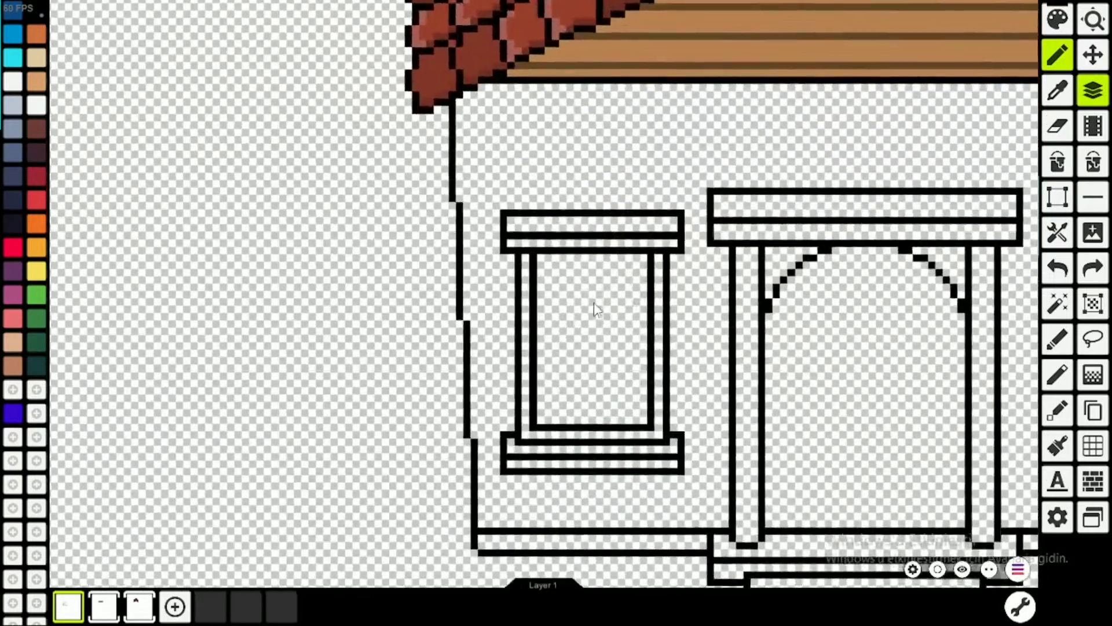
{"action": "scroll", "coordinate": [594, 302], "scroll_direction": "down", "scroll_amount": 1}
{"action": "scroll", "coordinate": [568, 289], "scroll_direction": "up", "scroll_amount": 1}
{"action": "scroll", "coordinate": [567, 290], "scroll_direction": "up", "scroll_amount": 3}
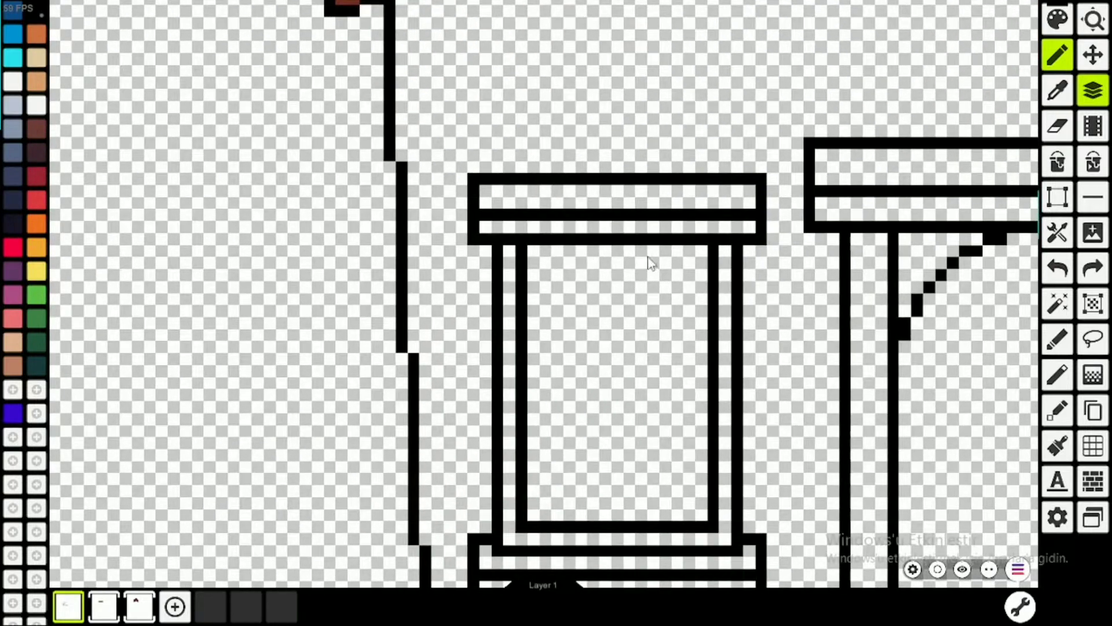
{"action": "key", "text": "g"}
{"action": "left_click", "coordinate": [612, 362]}
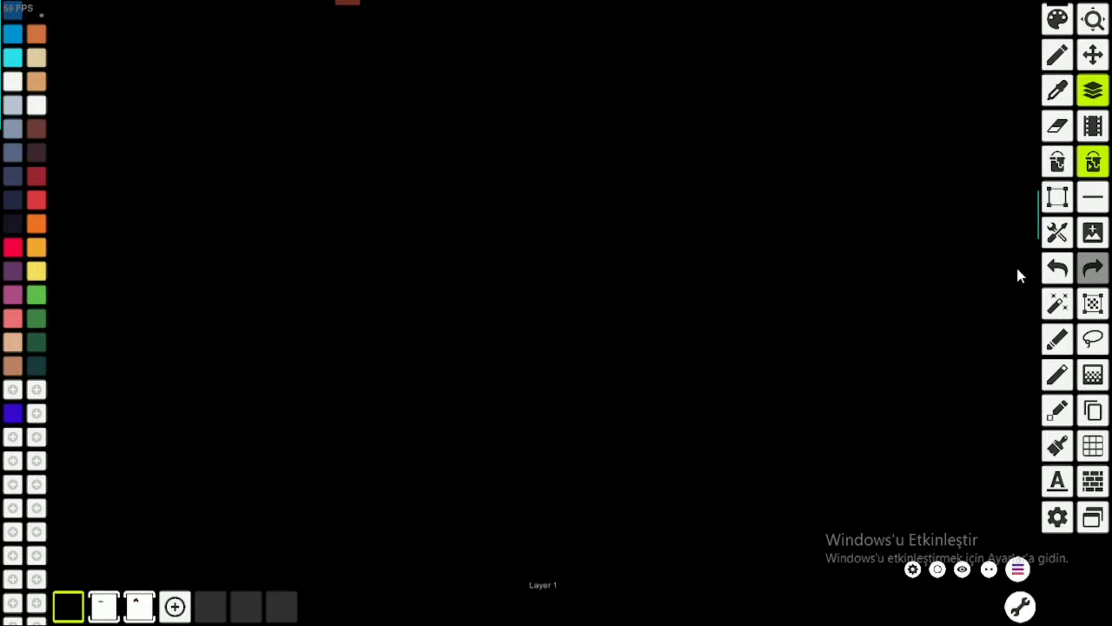
{"action": "key", "text": "ctrl+z"}
Draw a straight vertical black line down the middle of the window, from the lintel to the inner frame's bottom line
{"action": "left_click", "coordinate": [1093, 197]}
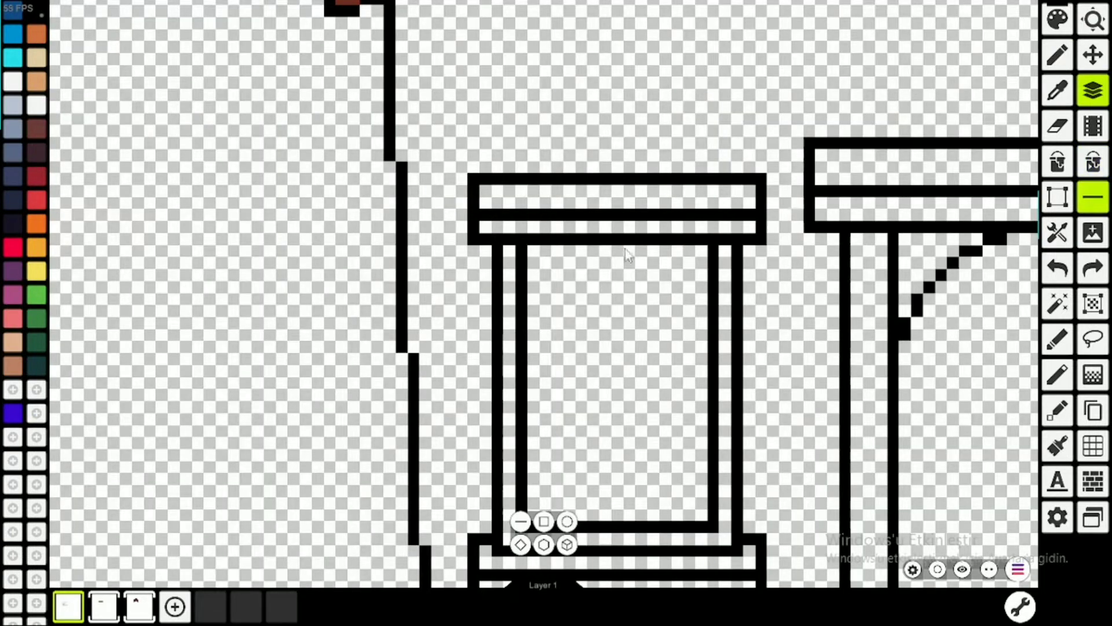
{"action": "left_click_drag", "start_coordinate": [622, 254], "coordinate": [617, 514]}
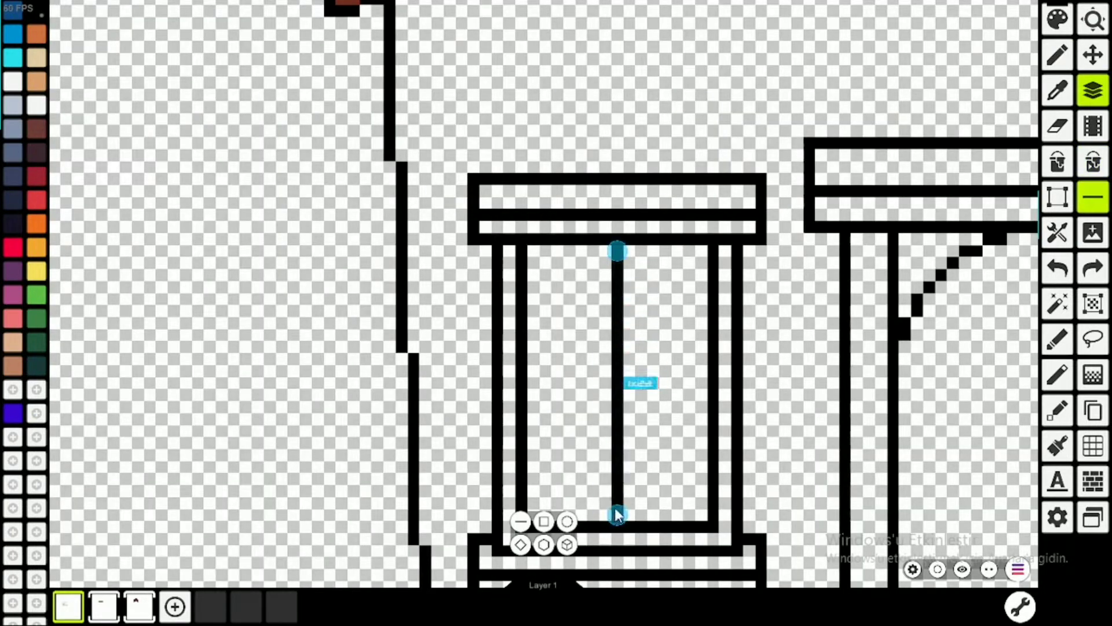
Draw a straight horizontal black crossbar between the inner frame's side lines, a little above the window's mid-height
{"action": "mouse_move", "coordinate": [533, 382]}
{"action": "left_mouse_down"}
{"action": "mouse_move", "coordinate": [708, 387]}
{"action": "mouse_move", "coordinate": [531, 360]}
{"action": "mouse_move", "coordinate": [533, 373]}
{"action": "left_mouse_up"}
{"action": "key", "text": "ctrl+z"}
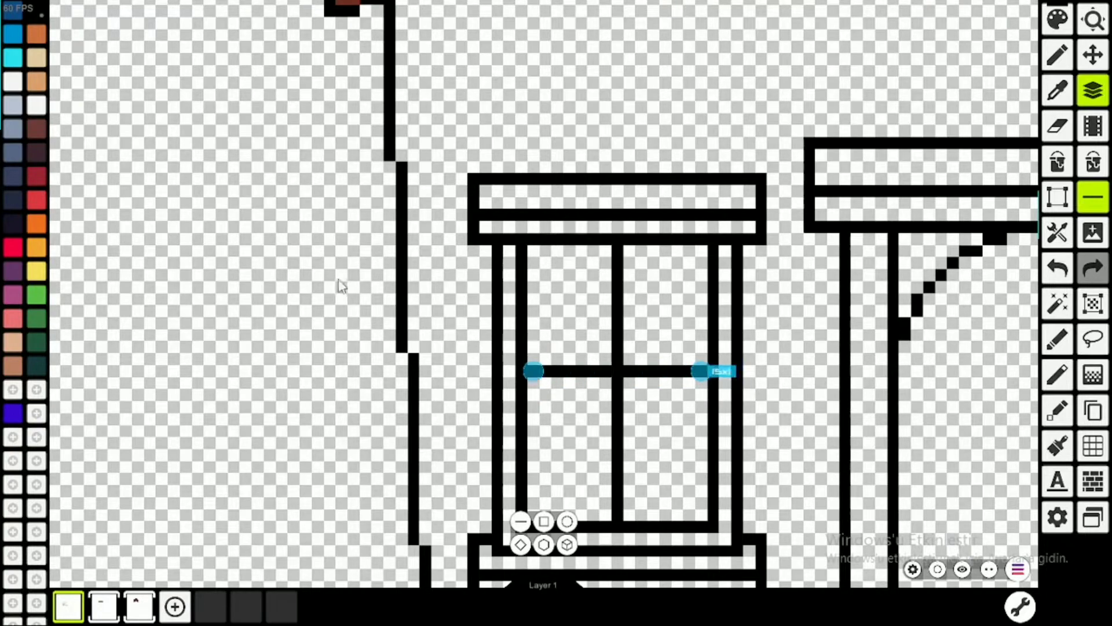
{"action": "scroll", "coordinate": [377, 315], "scroll_direction": "down", "scroll_amount": 5}
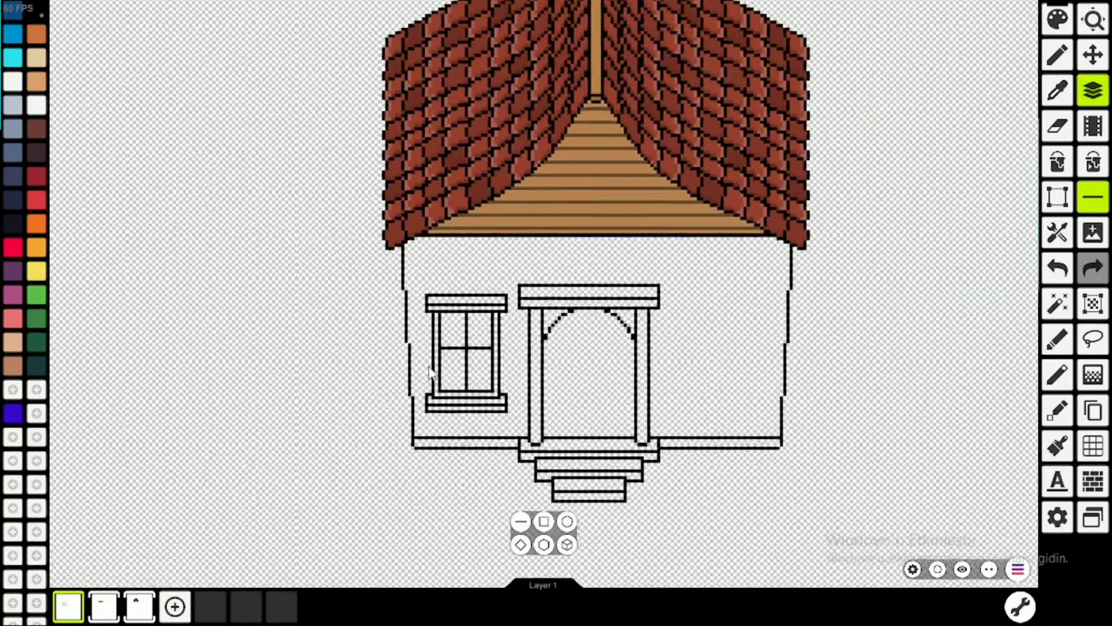
Try adding inner outlines to the two left panes beside the centre line and crossbar, and undo them together with the crossbar
{"action": "scroll", "coordinate": [453, 365], "scroll_direction": "up", "scroll_amount": 5}
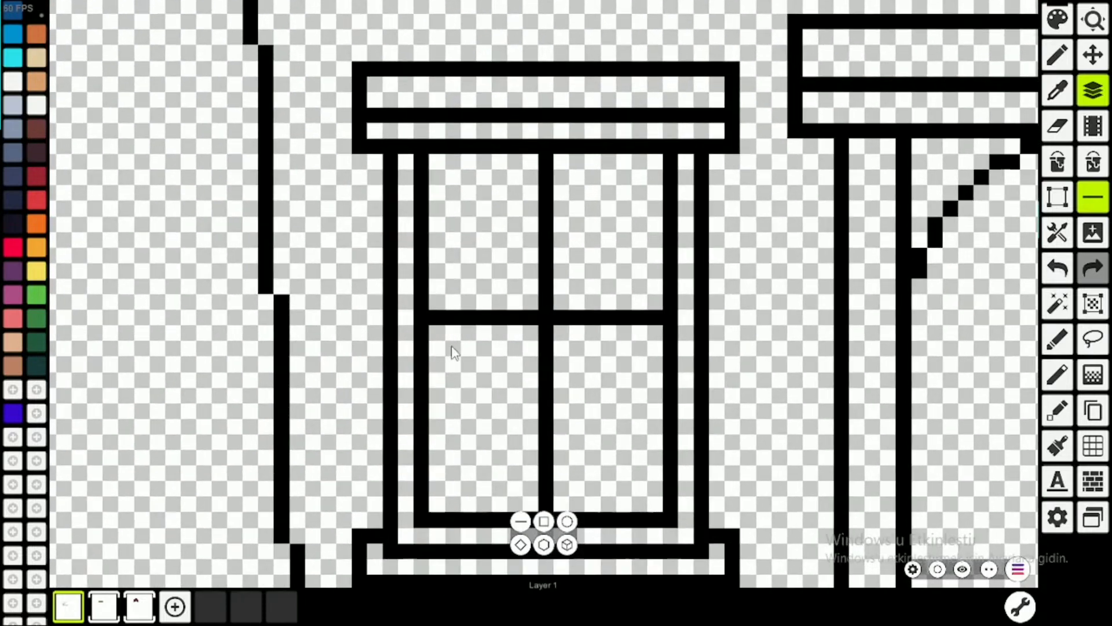
{"action": "left_click_drag", "start_coordinate": [437, 348], "coordinate": [498, 351]}
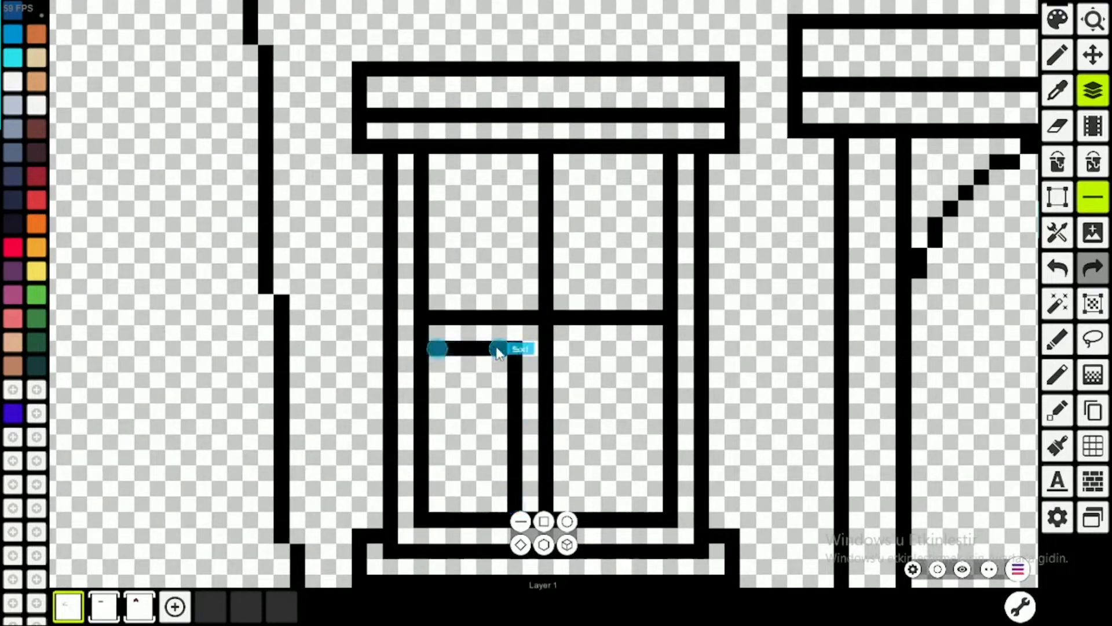
{"action": "left_click", "coordinate": [521, 304]}
{"action": "left_click_drag", "start_coordinate": [436, 293], "coordinate": [514, 286]}
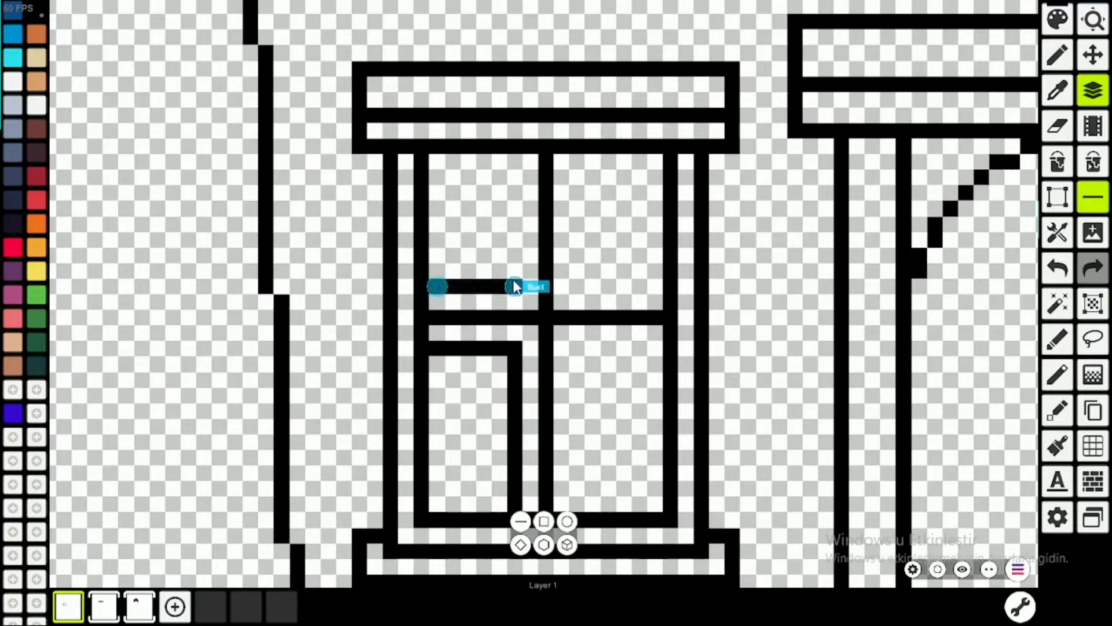
{"action": "left_click", "coordinate": [516, 190]}
{"action": "left_click_drag", "start_coordinate": [519, 161], "coordinate": [517, 273]}
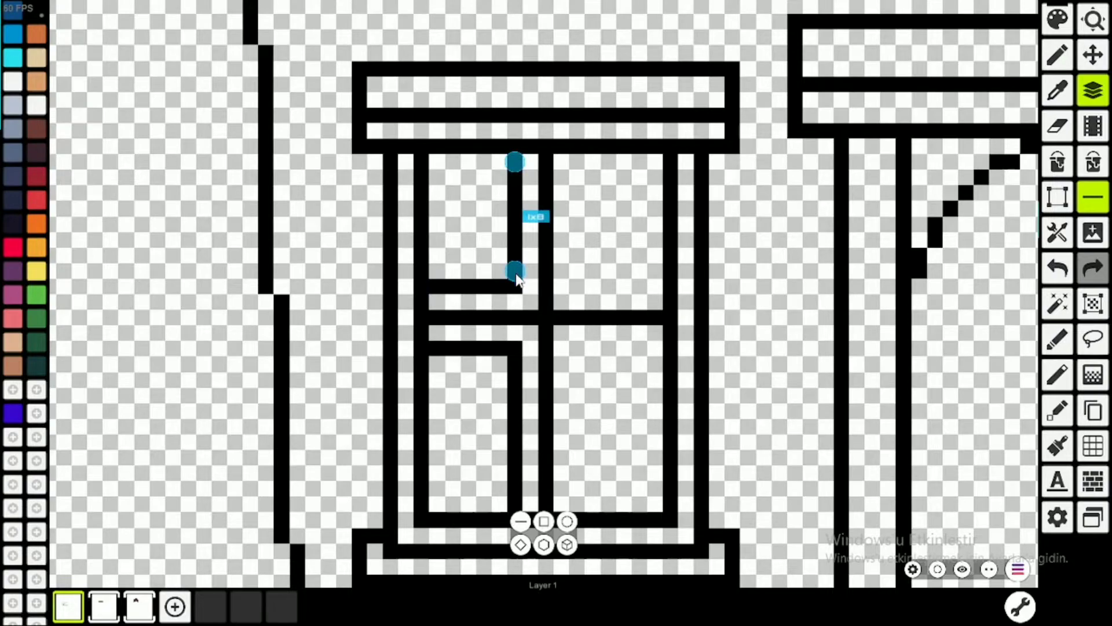
{"action": "scroll", "coordinate": [516, 346], "scroll_direction": "down", "scroll_amount": 5}
{"action": "scroll", "coordinate": [516, 347], "scroll_direction": "up", "scroll_amount": 3}
{"action": "key", "text": "ctrl+z"}
{"action": "key", "text": "ctrl+z"}
{"action": "key", "text": "ctrl+z"}
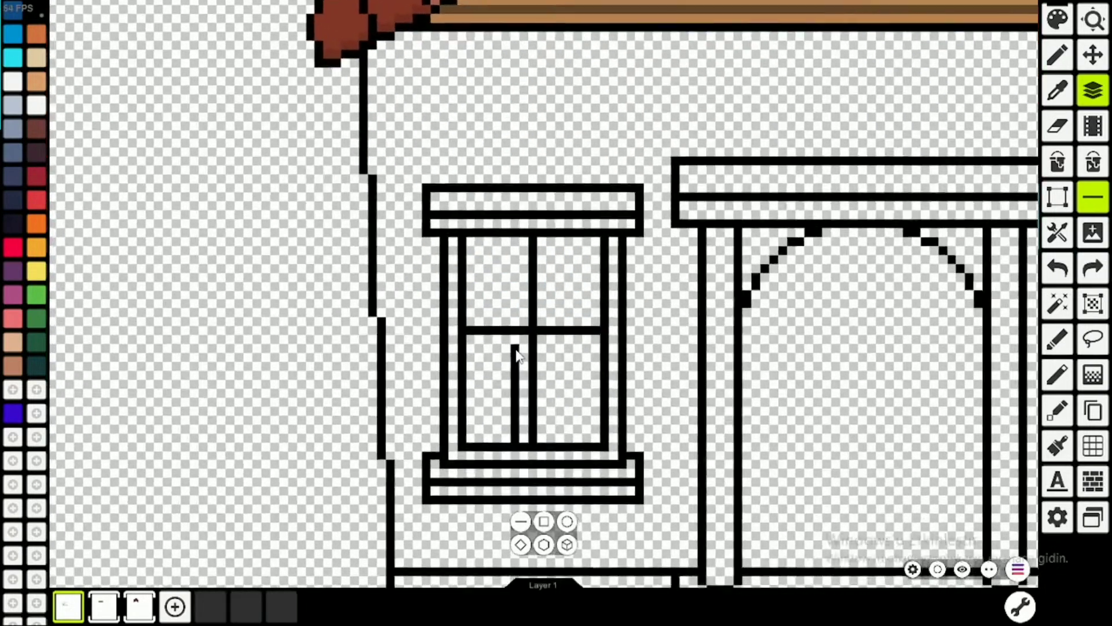
{"action": "scroll", "coordinate": [515, 347], "scroll_direction": "up", "scroll_amount": 4}
{"action": "key", "text": "ctrl+z"}
{"action": "key", "text": "ctrl+z"}
{"action": "scroll", "coordinate": [544, 268], "scroll_direction": "down", "scroll_amount": 5}
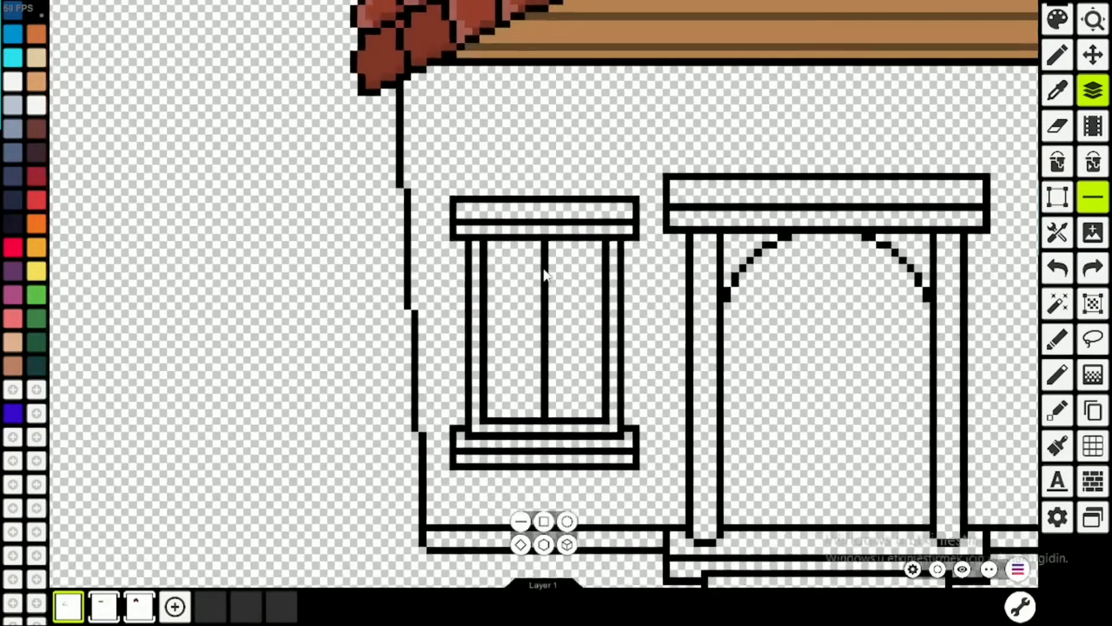
Draw a three-pixel-tall vertical black handle on each side of the window's centre line, with a one-pixel gap to it
{"action": "scroll", "coordinate": [544, 272], "scroll_direction": "down", "scroll_amount": 5}
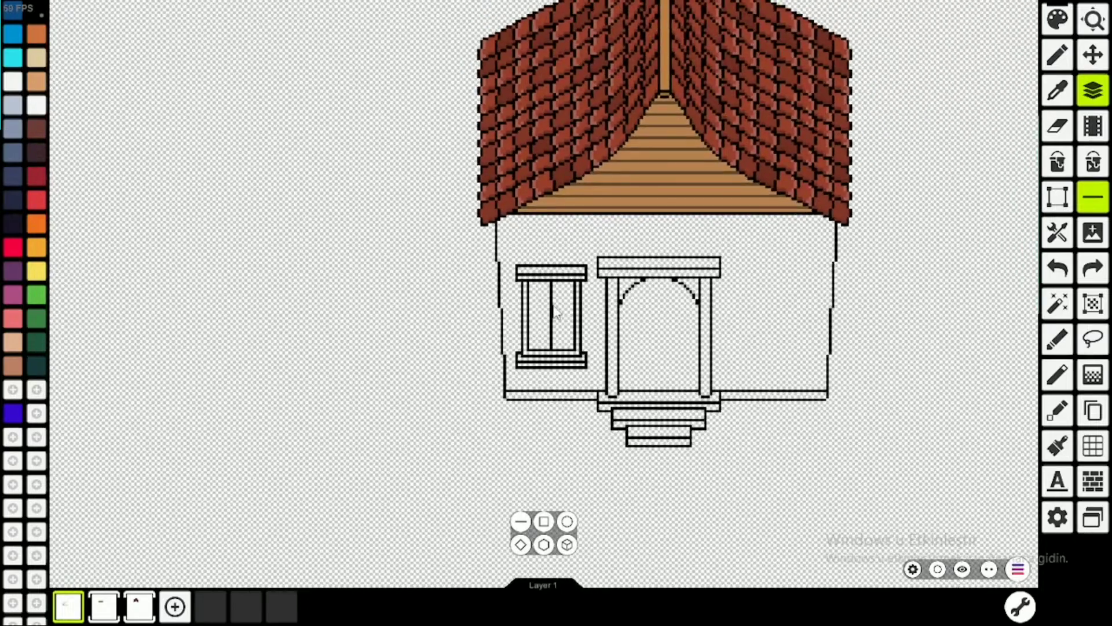
{"action": "scroll", "coordinate": [568, 330], "scroll_direction": "up", "scroll_amount": 8}
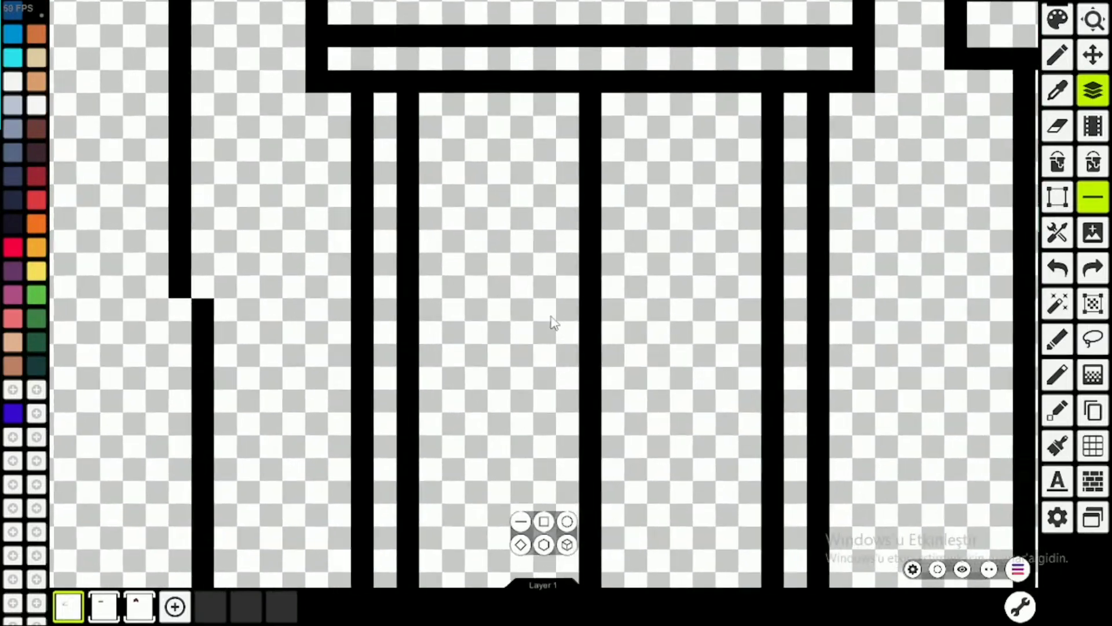
{"action": "left_click_drag", "start_coordinate": [546, 339], "coordinate": [543, 447]}
{"action": "left_click_drag", "start_coordinate": [544, 355], "coordinate": [545, 406]}
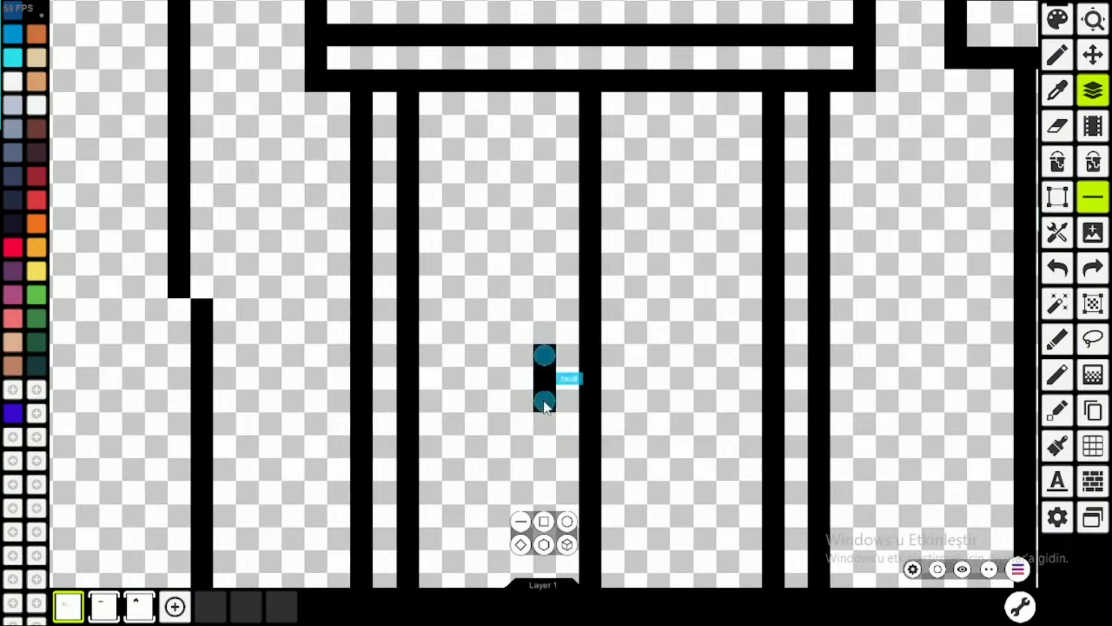
{"action": "left_click", "coordinate": [635, 356]}
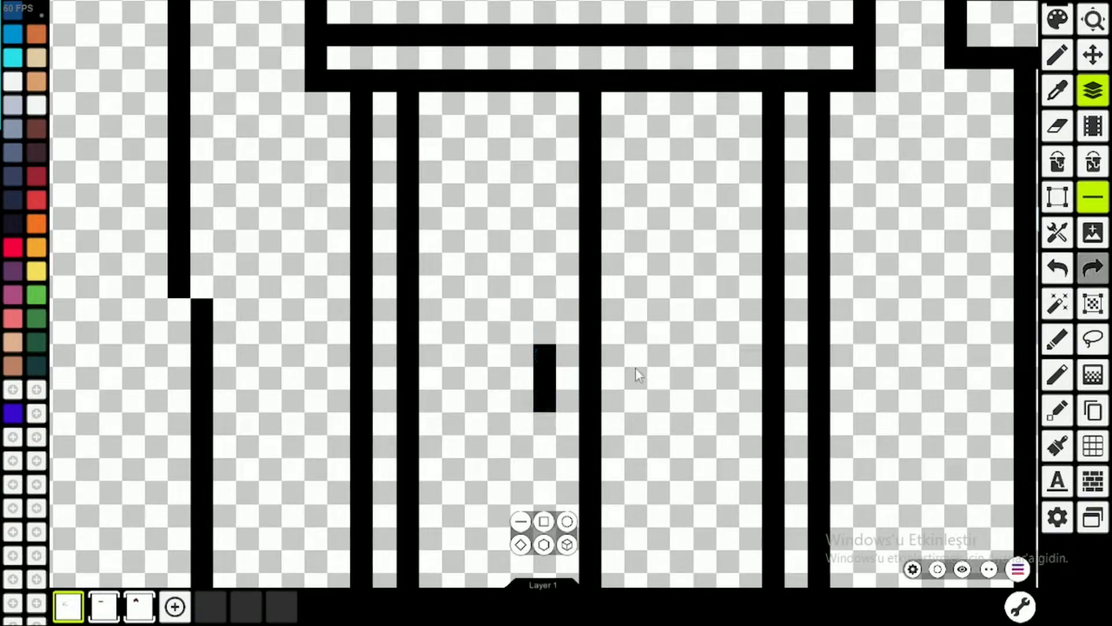
{"action": "left_click_drag", "start_coordinate": [635, 362], "coordinate": [636, 405]}
{"action": "scroll", "coordinate": [659, 347], "scroll_direction": "down", "scroll_amount": 6}
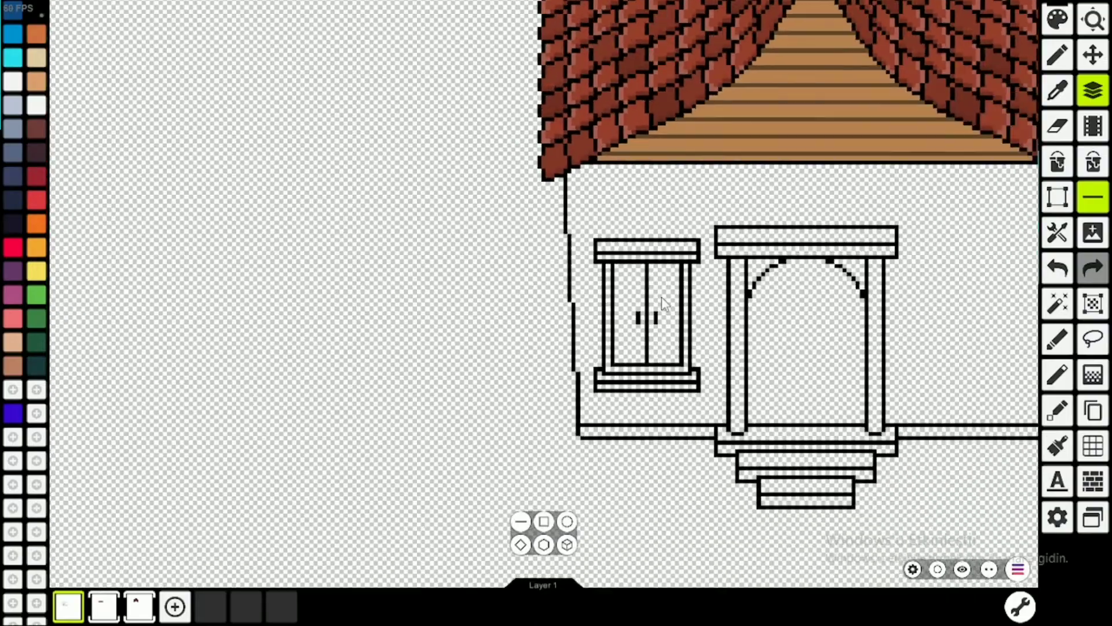
{"action": "scroll", "coordinate": [693, 323], "scroll_direction": "up", "scroll_amount": 3}
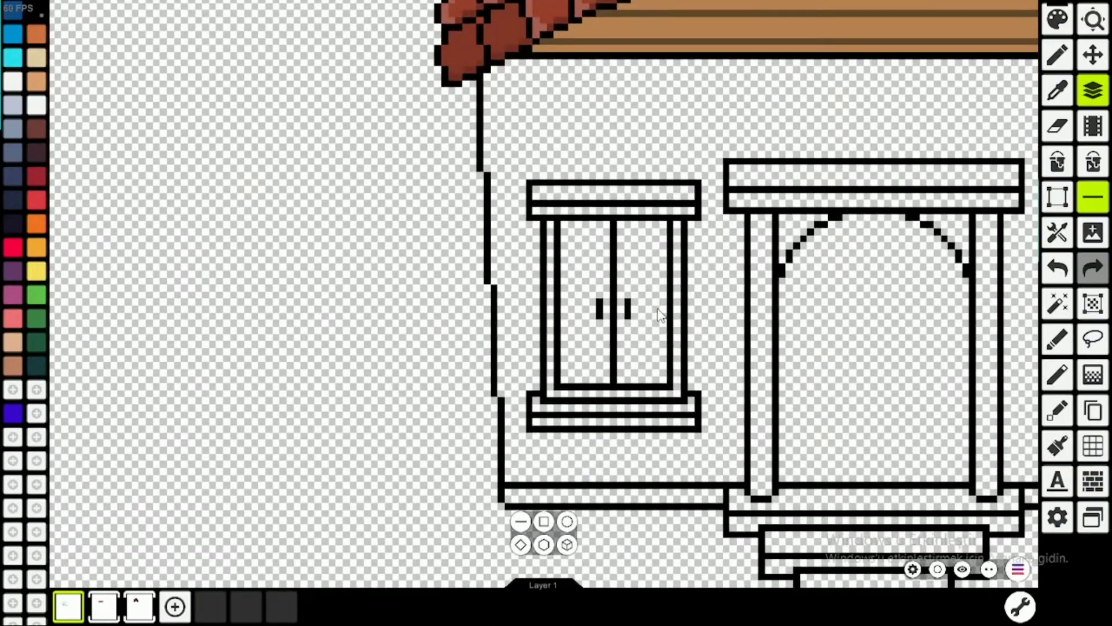
{"action": "scroll", "coordinate": [643, 324], "scroll_direction": "down", "scroll_amount": 3}
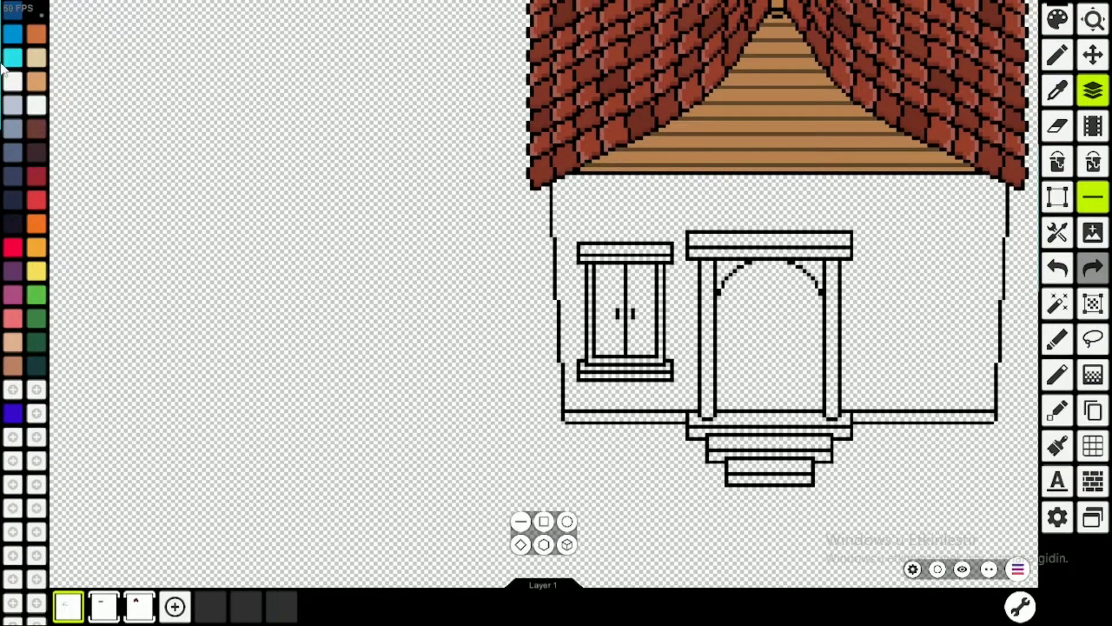
Fill both halves of the window inside the inner frame with cyan
{"action": "left_click", "coordinate": [14, 58]}
{"action": "left_click", "coordinate": [1058, 162]}
{"action": "scroll", "coordinate": [740, 342], "scroll_direction": "up", "scroll_amount": 2}
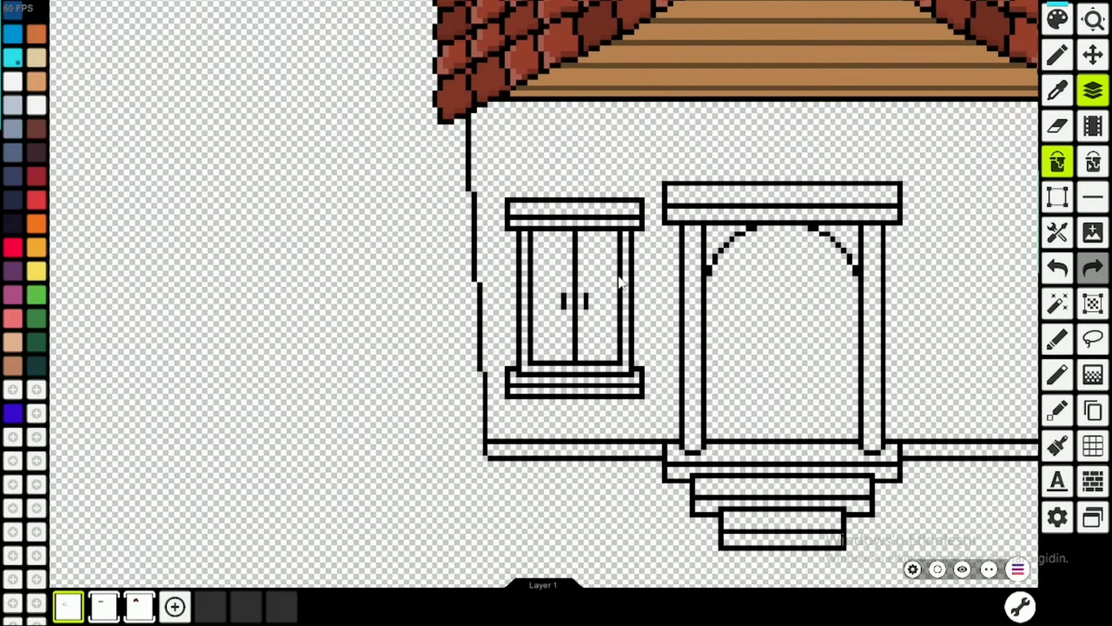
{"action": "left_click", "coordinate": [601, 274]}
{"action": "left_click", "coordinate": [559, 278]}
{"action": "scroll", "coordinate": [717, 358], "scroll_direction": "down", "scroll_amount": 3}
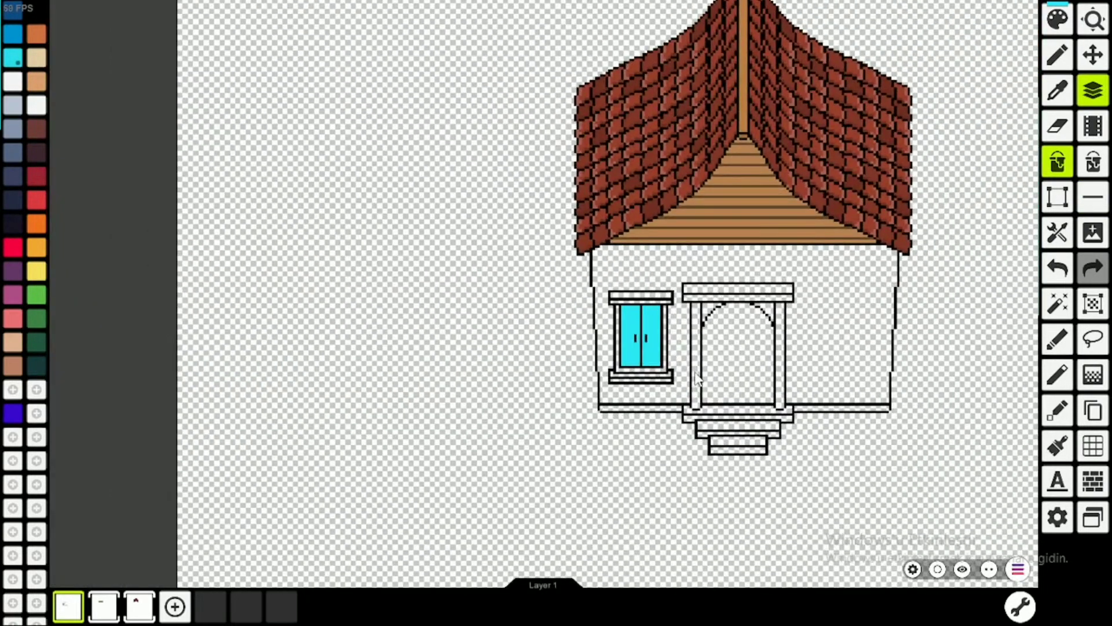
{"action": "scroll", "coordinate": [617, 342], "scroll_direction": "up", "scroll_amount": 2}
{"action": "scroll", "coordinate": [617, 342], "scroll_direction": "up", "scroll_amount": 4}
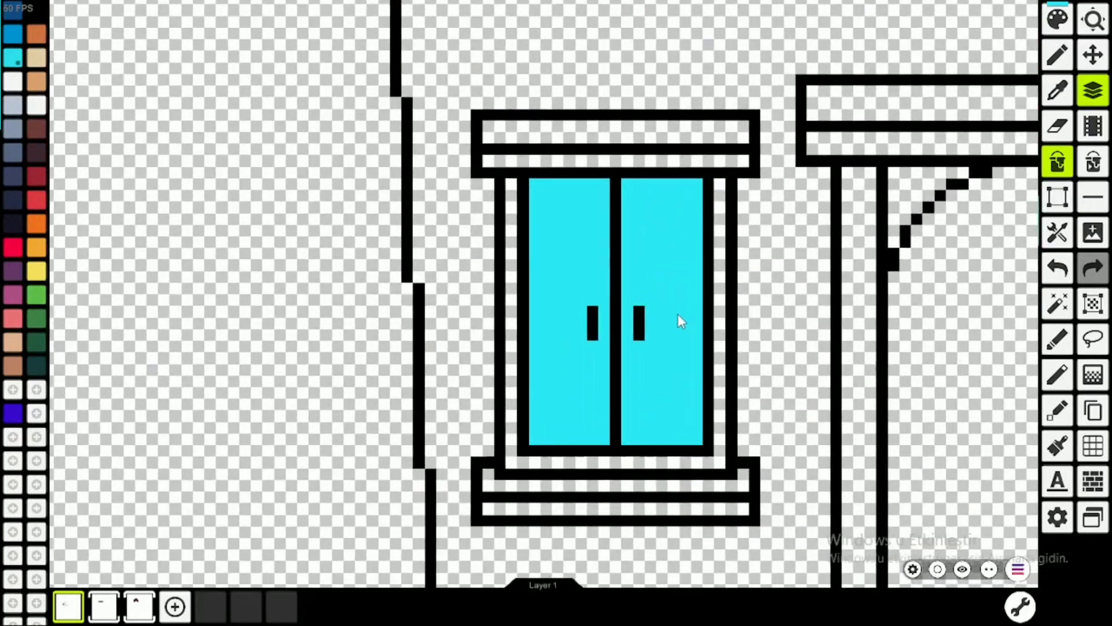
{"action": "scroll", "coordinate": [673, 325], "scroll_direction": "down", "scroll_amount": 3}
{"action": "scroll", "coordinate": [664, 339], "scroll_direction": "up", "scroll_amount": 5}
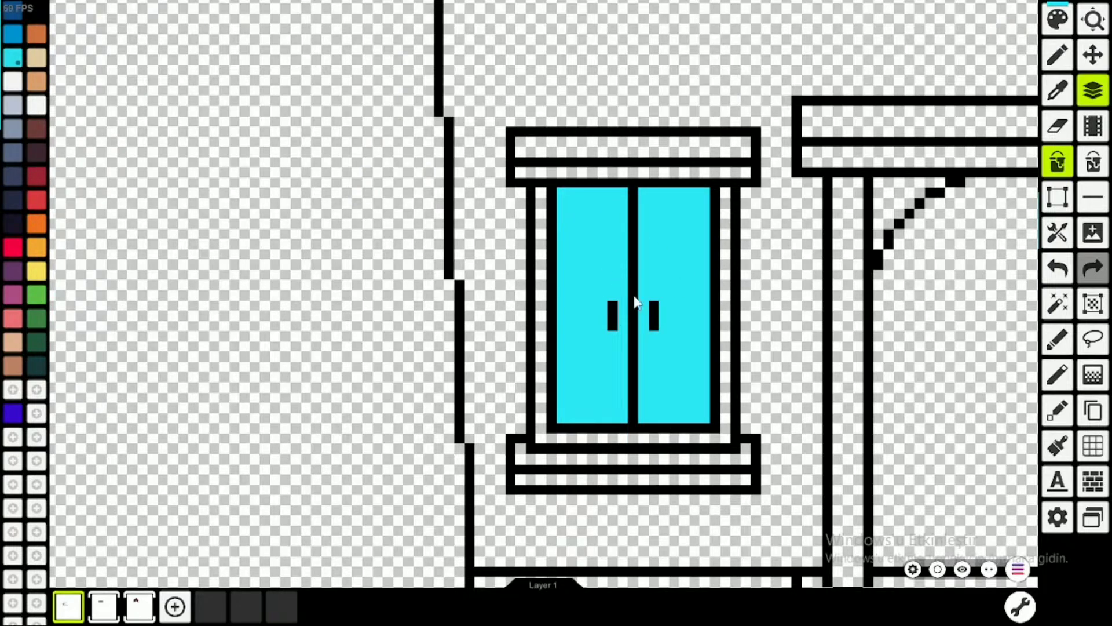
Switch to Aseprite, examine the glass and frames of the sample windows in eşyalar .aseprite, and return to the house drawing
{"action": "scroll", "coordinate": [636, 300], "scroll_direction": "down", "scroll_amount": 2}
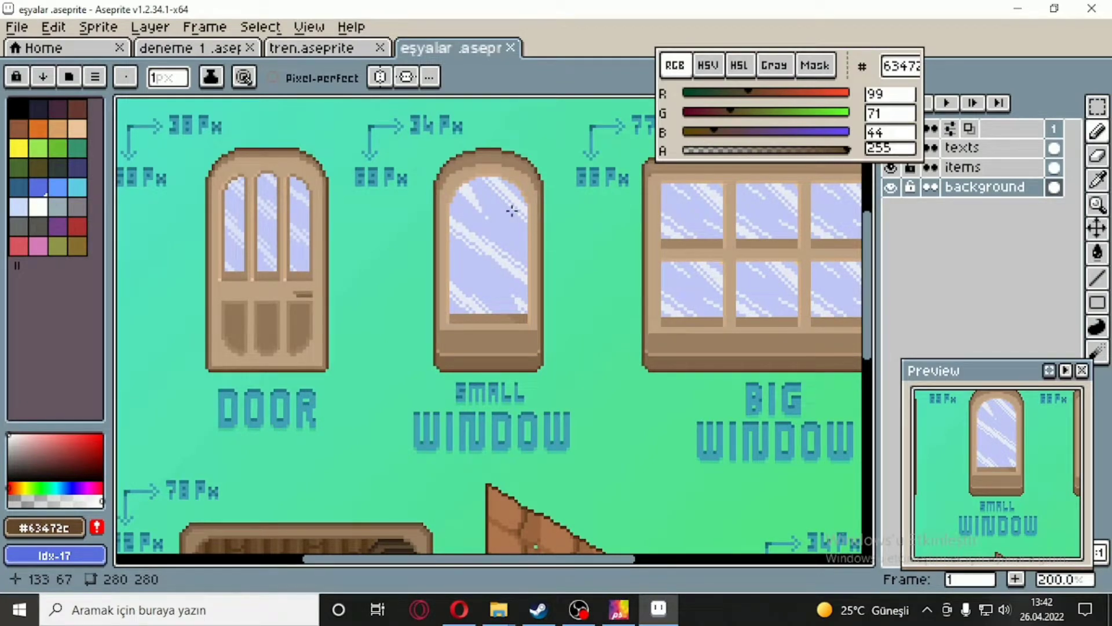
{"action": "scroll", "coordinate": [511, 210], "scroll_direction": "up", "scroll_amount": 1}
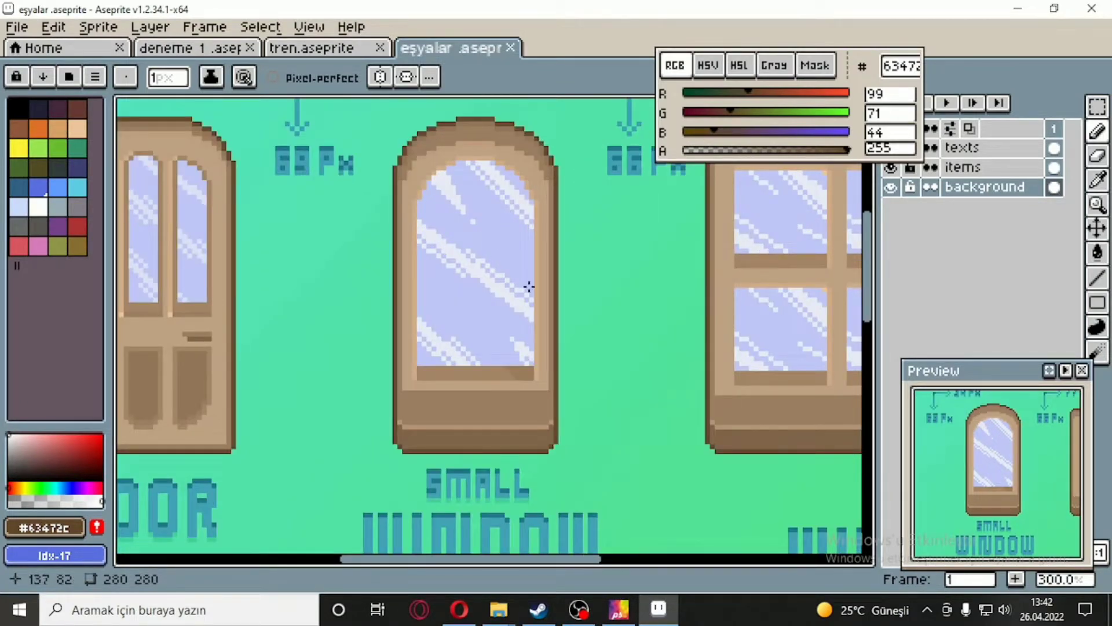
{"action": "left_click_drag", "start_coordinate": [530, 290], "coordinate": [527, 261]}
{"action": "left_click_drag", "start_coordinate": [516, 207], "coordinate": [495, 255]}
{"action": "scroll", "coordinate": [494, 255], "scroll_direction": "down", "scroll_amount": 2}
{"action": "scroll", "coordinate": [492, 278], "scroll_direction": "up", "scroll_amount": 2}
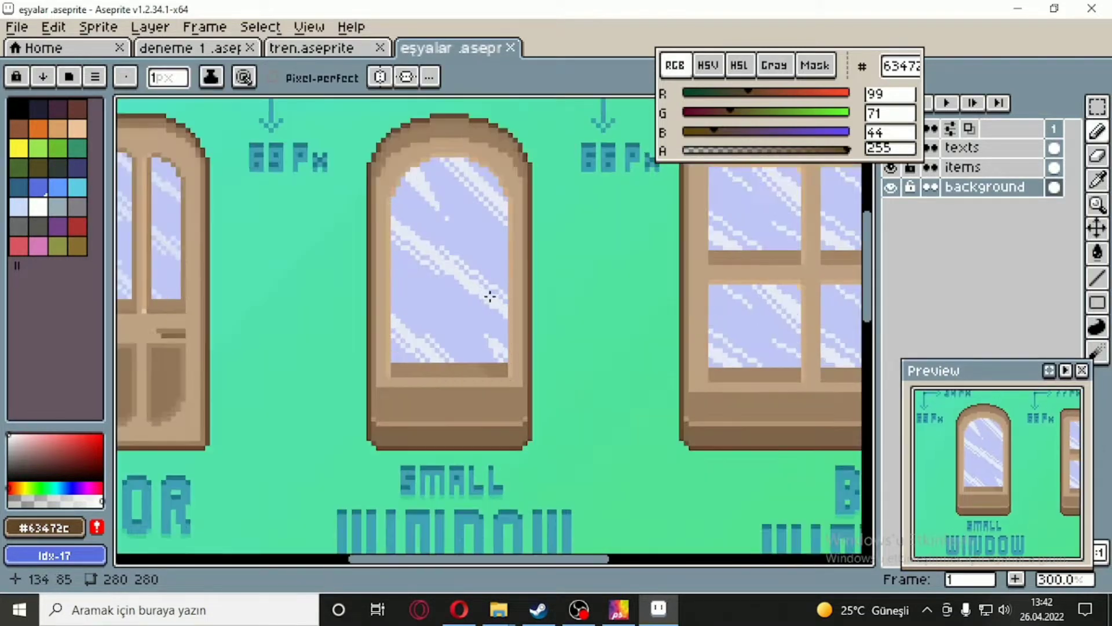
{"action": "left_click_drag", "start_coordinate": [501, 343], "coordinate": [497, 311]}
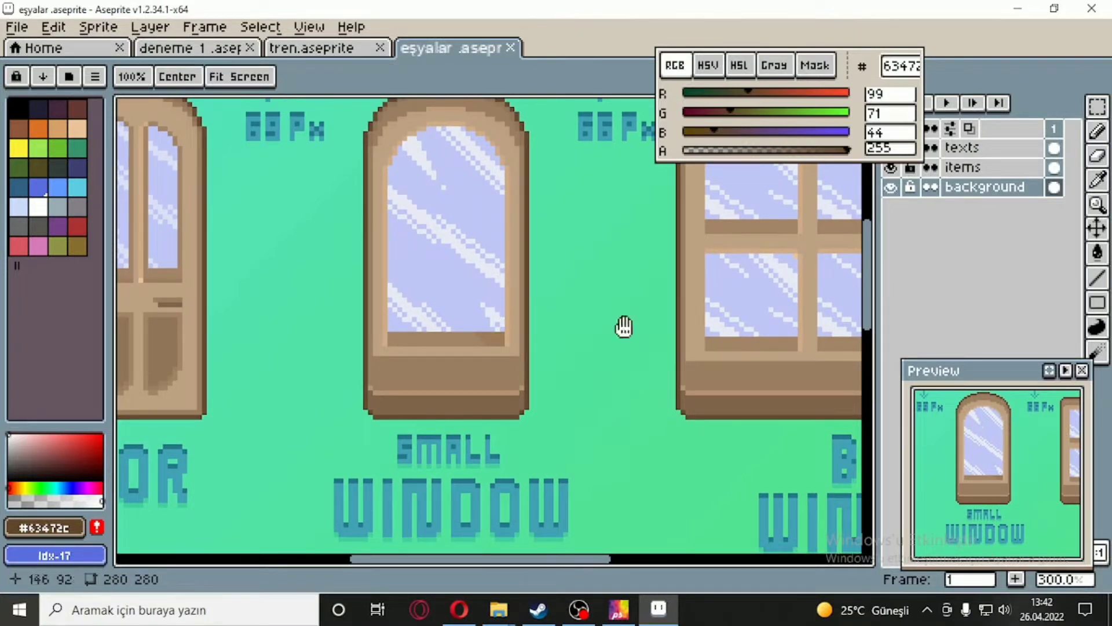
{"action": "left_click_drag", "start_coordinate": [620, 322], "coordinate": [476, 342]}
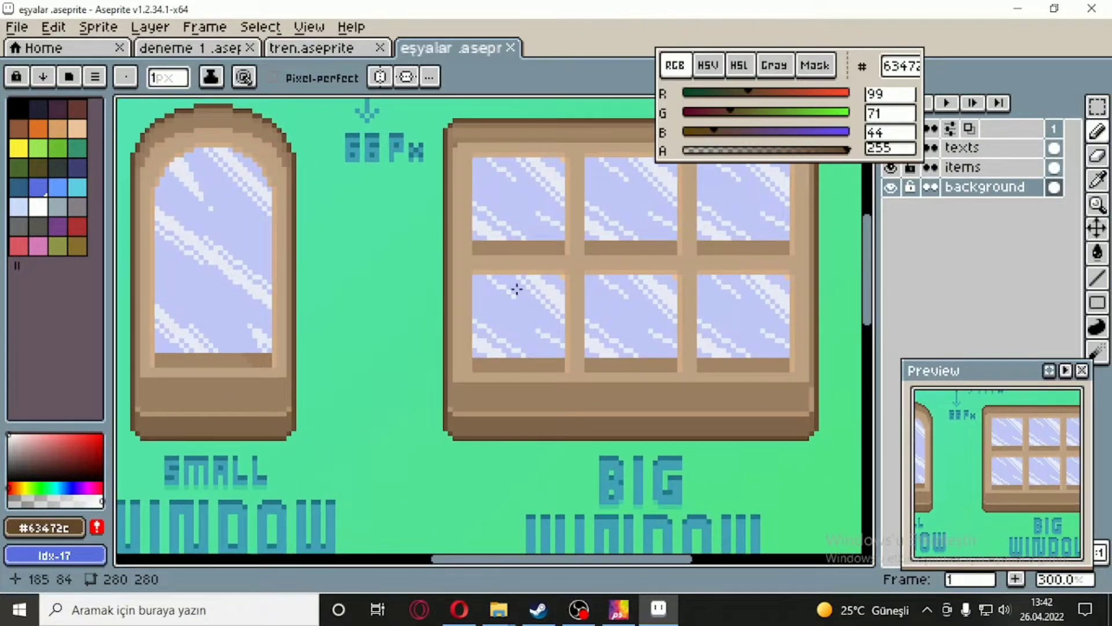
{"action": "left_click_drag", "start_coordinate": [367, 315], "coordinate": [620, 318]}
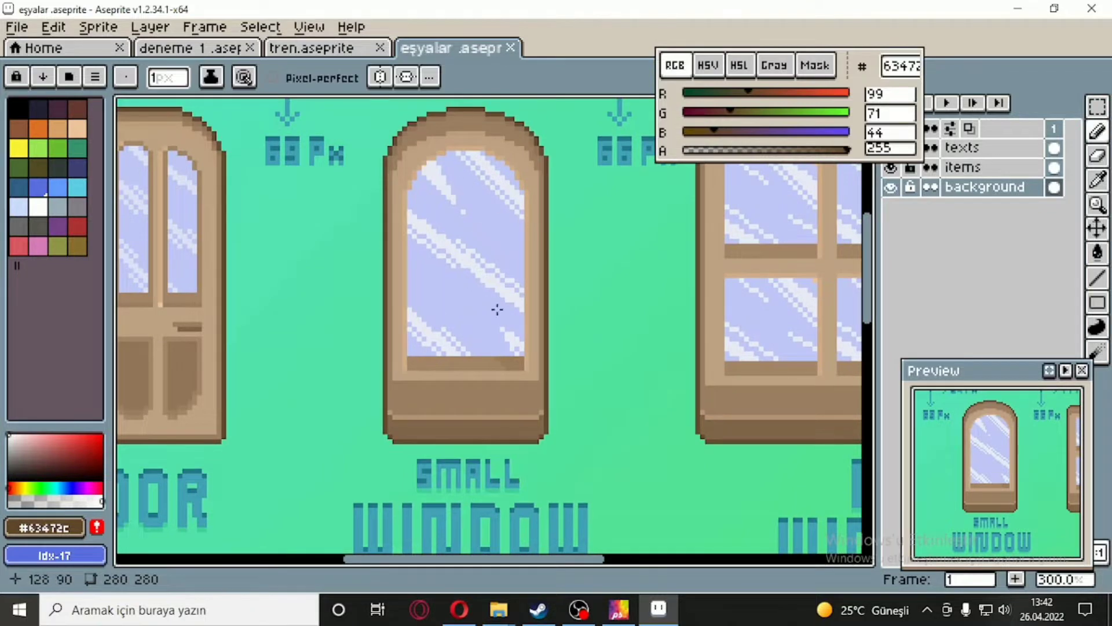
{"action": "scroll", "coordinate": [447, 234], "scroll_direction": "down", "scroll_amount": 1}
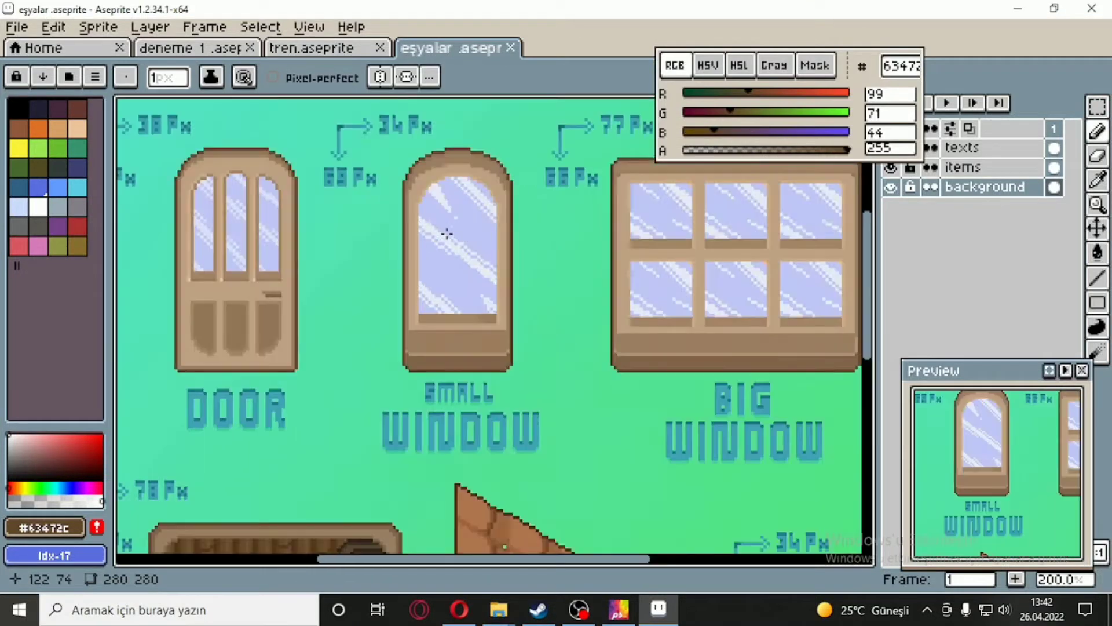
{"action": "scroll", "coordinate": [447, 233], "scroll_direction": "down", "scroll_amount": 1}
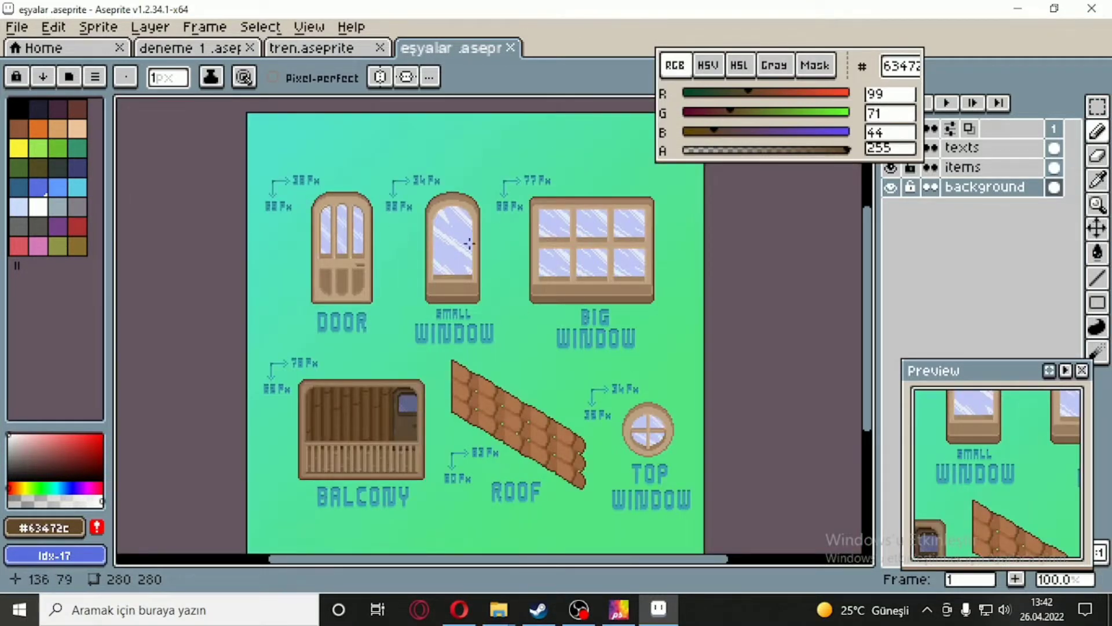
{"action": "scroll", "coordinate": [457, 295], "scroll_direction": "down", "scroll_amount": 1}
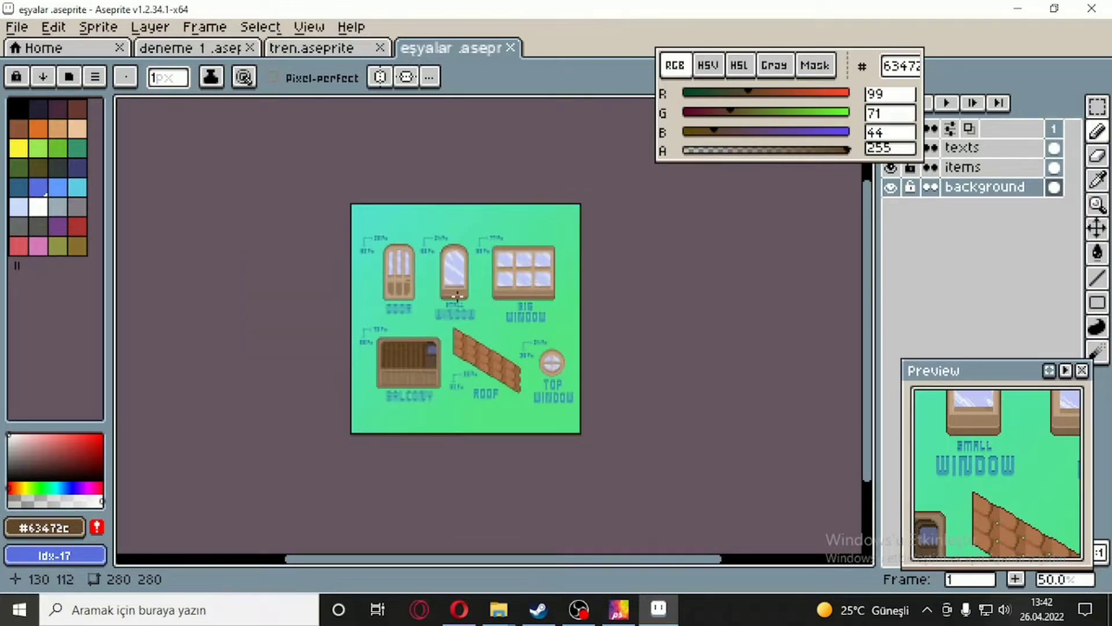
{"action": "scroll", "coordinate": [457, 294], "scroll_direction": "up", "scroll_amount": 2}
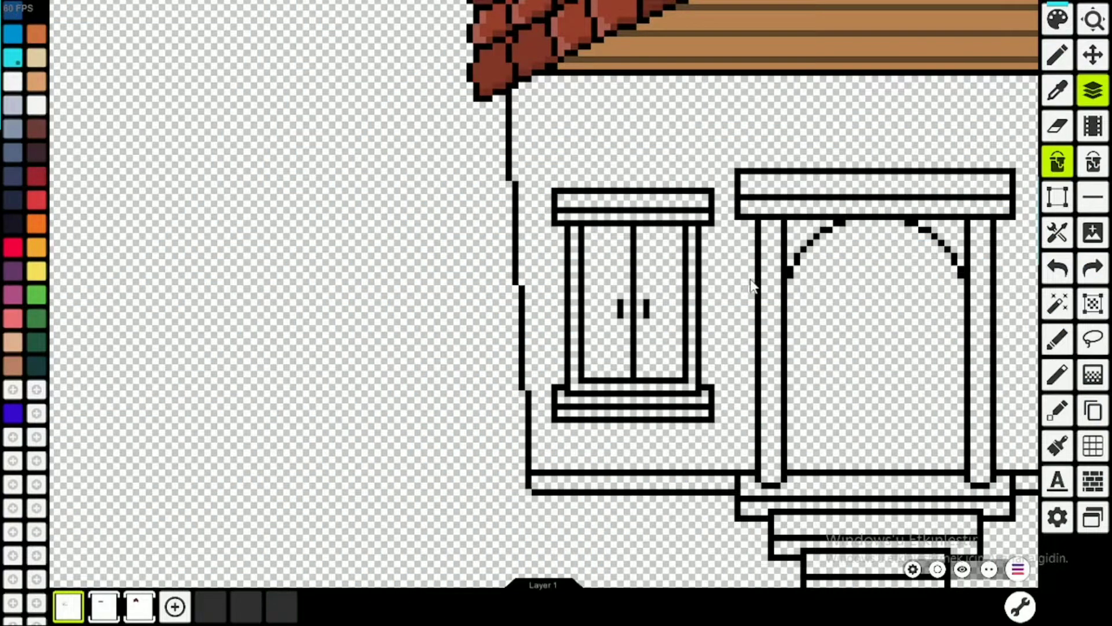
{"action": "left_click_drag", "start_coordinate": [748, 281], "coordinate": [515, 282]}
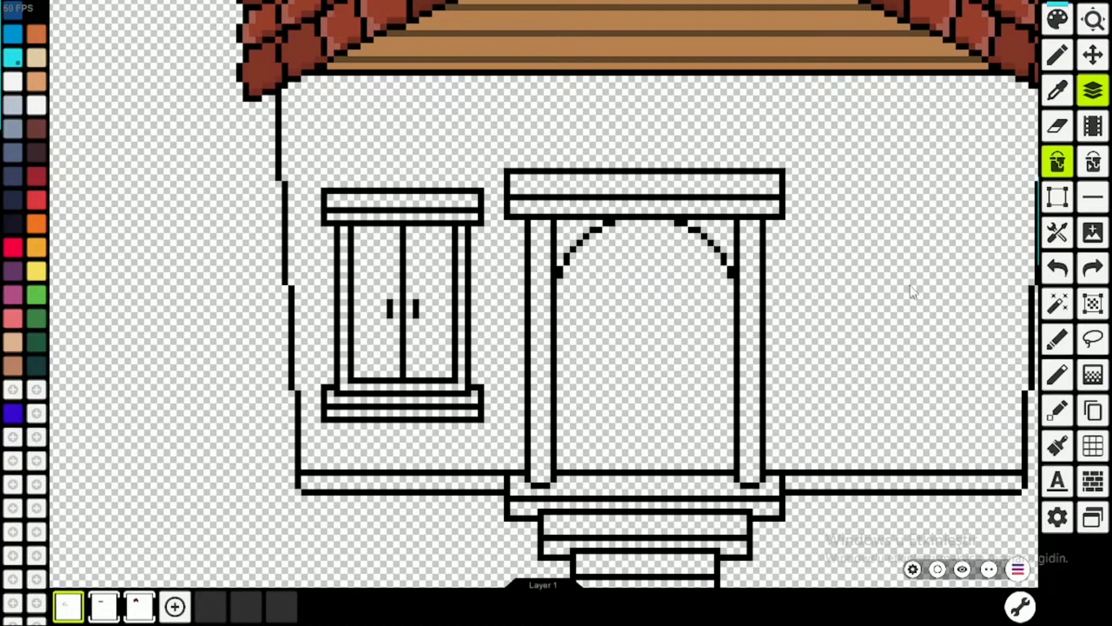
Copy the window outline in a 28x40 selection and paste a duplicate at the far right end of the house wall
{"action": "left_click_drag", "start_coordinate": [910, 286], "coordinate": [813, 295]}
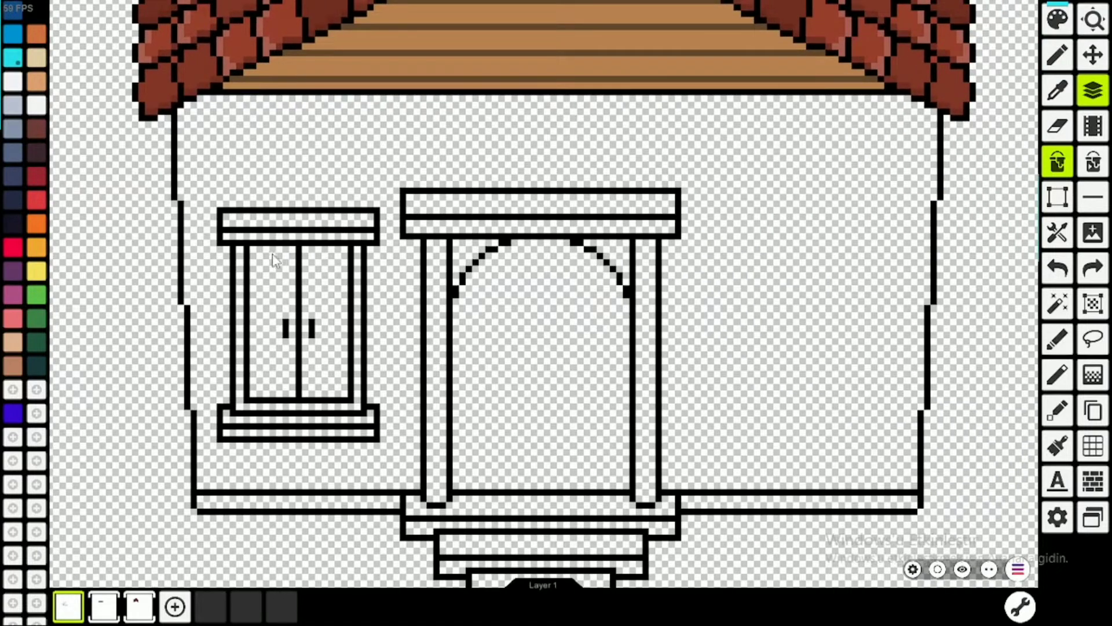
{"action": "key", "text": "m"}
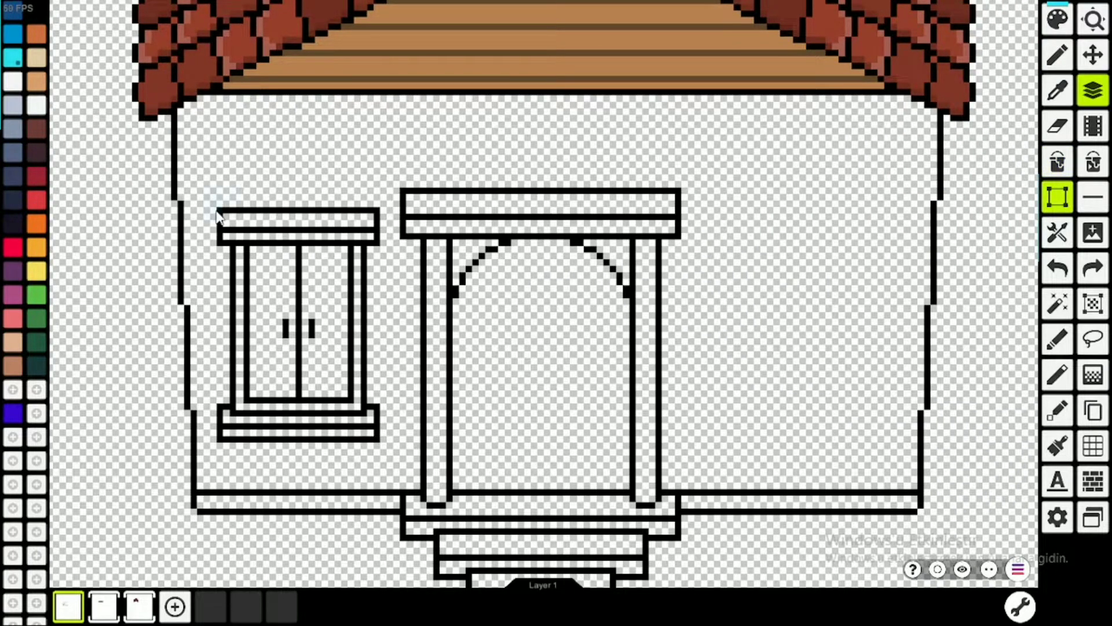
{"action": "left_click_drag", "start_coordinate": [213, 196], "coordinate": [394, 457]}
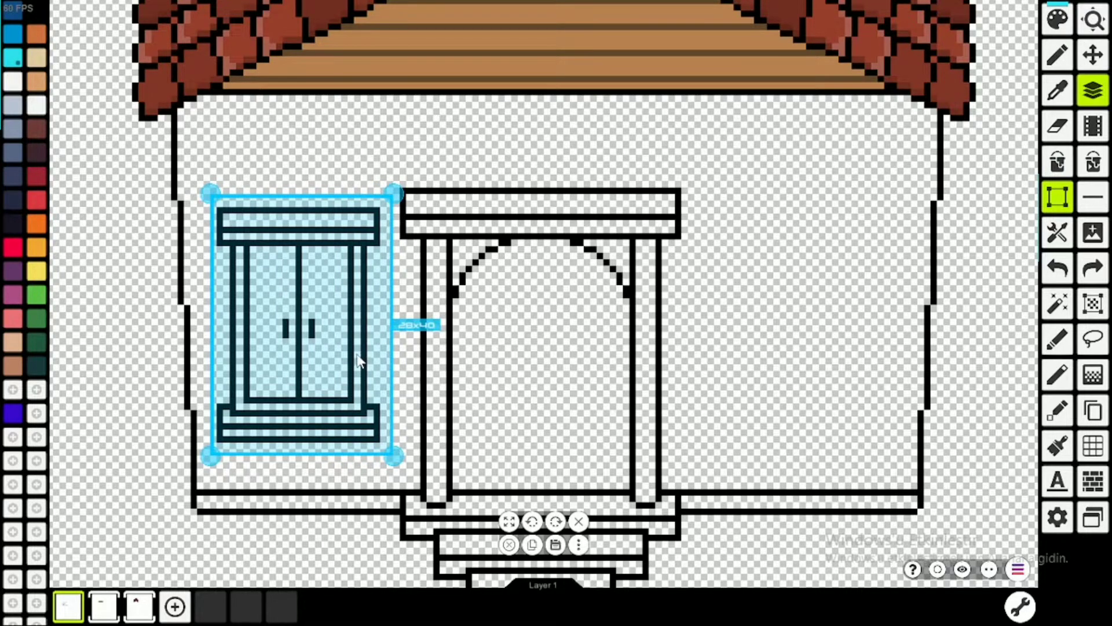
{"action": "key", "text": "ctrl+c"}
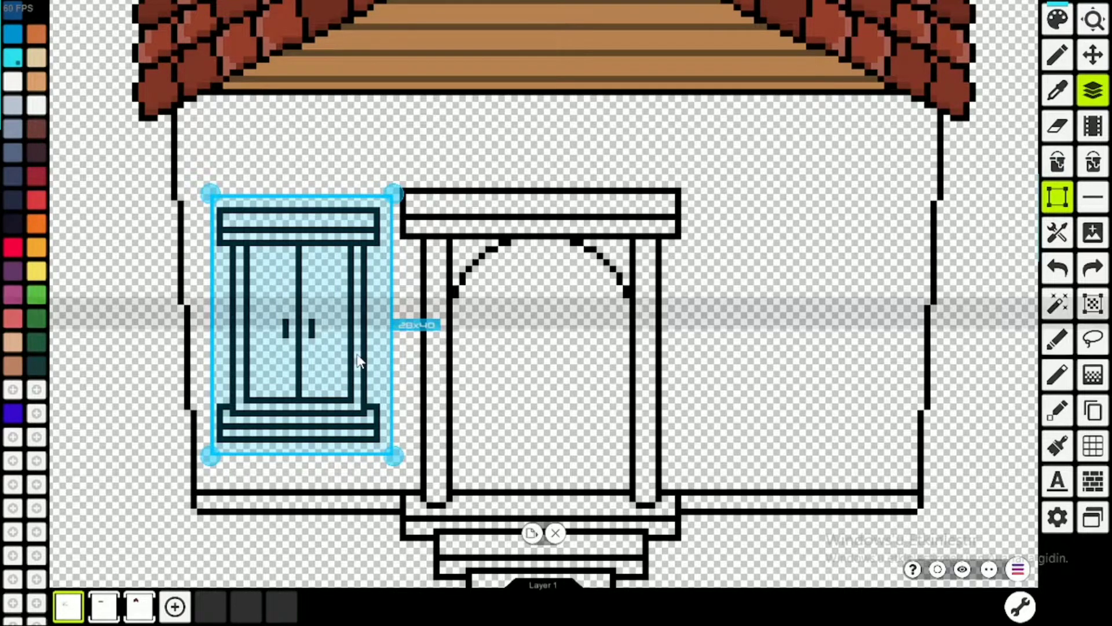
{"action": "key", "text": "ctrl+v"}
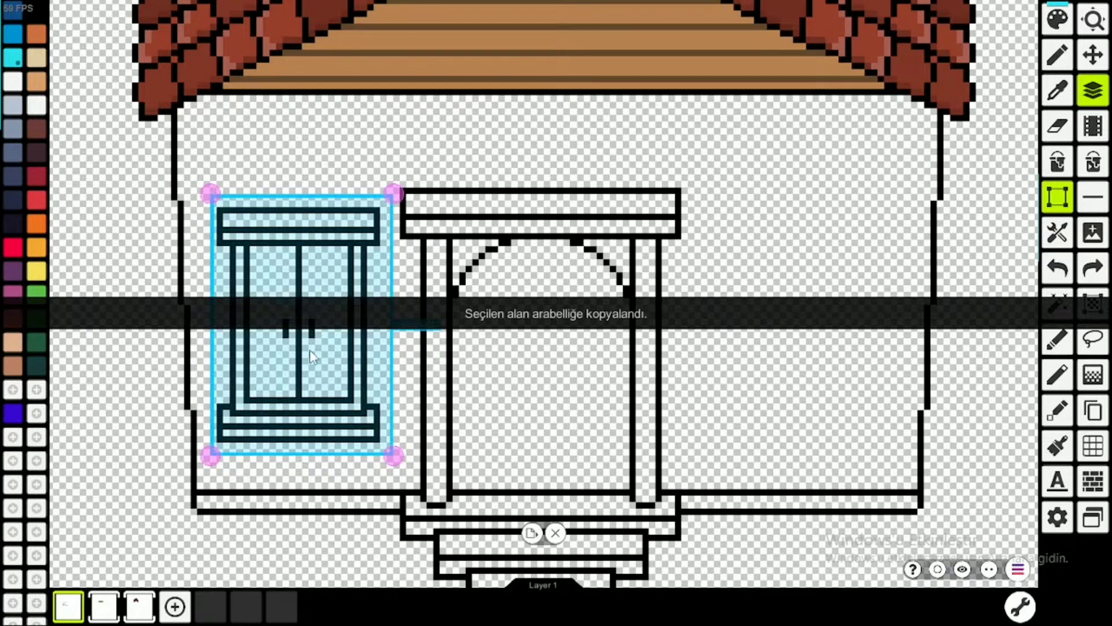
{"action": "left_click_drag", "start_coordinate": [289, 333], "coordinate": [847, 360]}
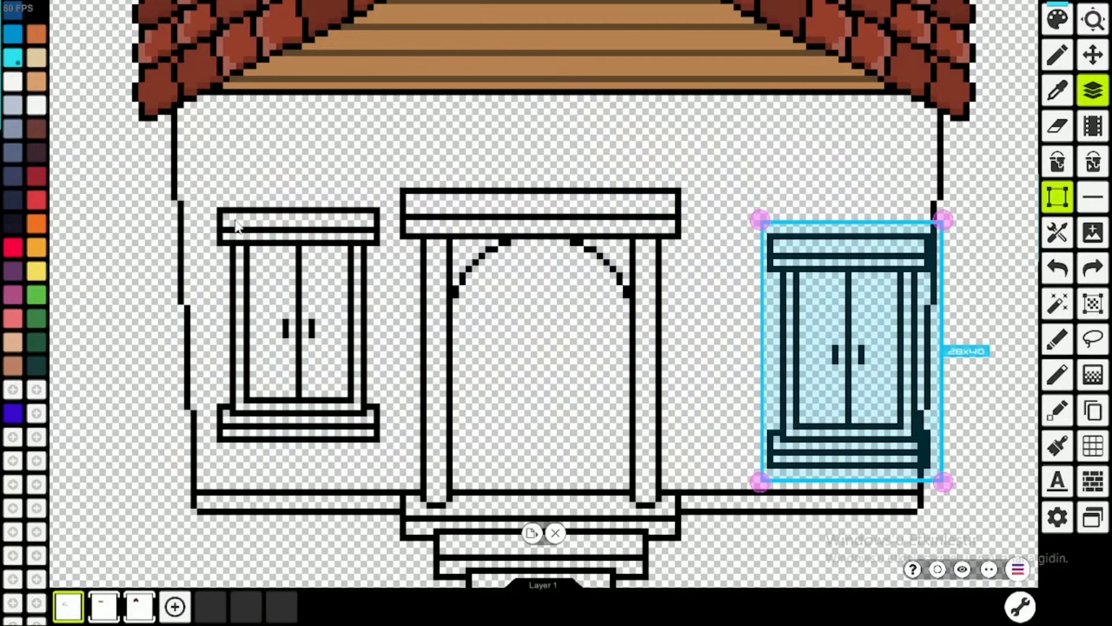
Move the pasted window between the doorway and the right wall edge, level with the left window, and place it there
{"action": "scroll", "coordinate": [236, 225], "scroll_direction": "up", "scroll_amount": 5}
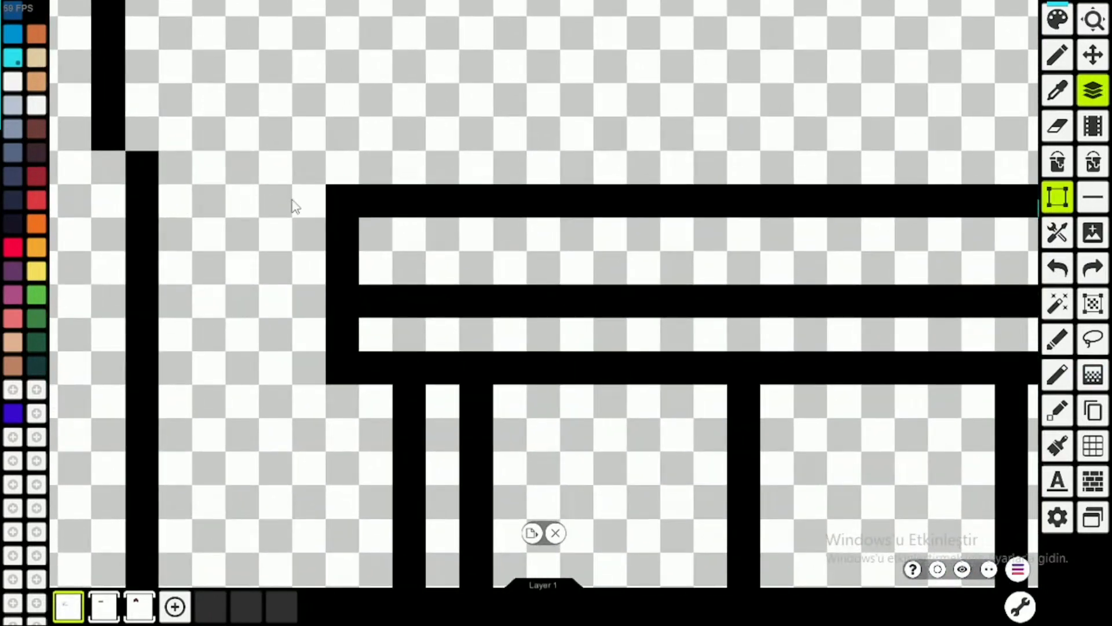
{"action": "scroll", "coordinate": [294, 206], "scroll_direction": "down", "scroll_amount": 4}
{"action": "scroll", "coordinate": [588, 235], "scroll_direction": "down", "scroll_amount": 2}
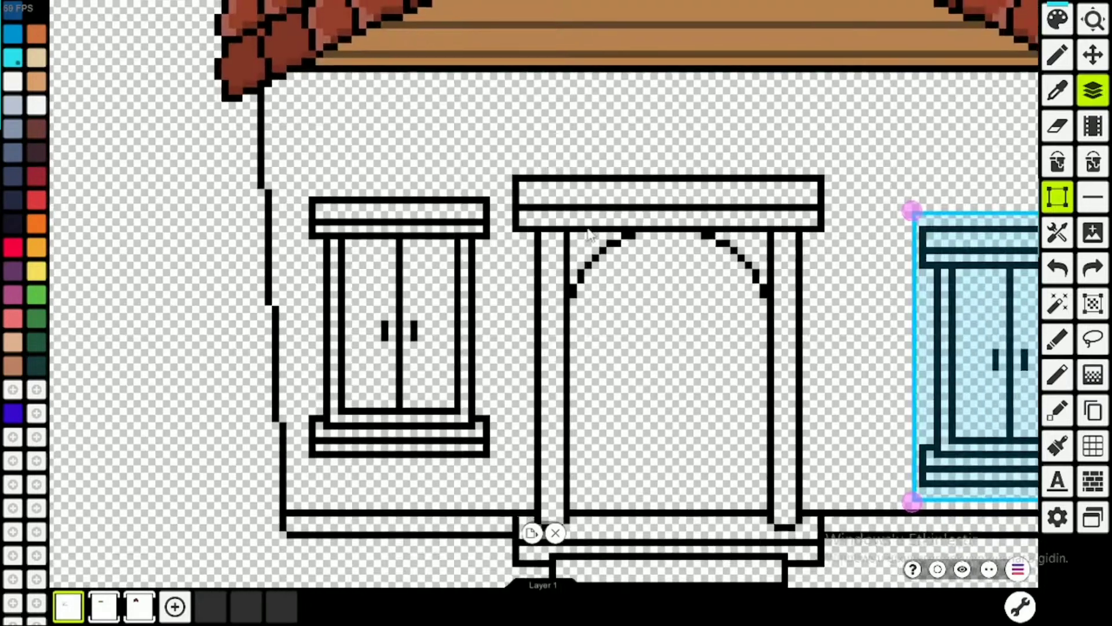
{"action": "scroll", "coordinate": [588, 235], "scroll_direction": "down", "scroll_amount": 1}
{"action": "left_click_drag", "start_coordinate": [808, 242], "coordinate": [431, 273]}
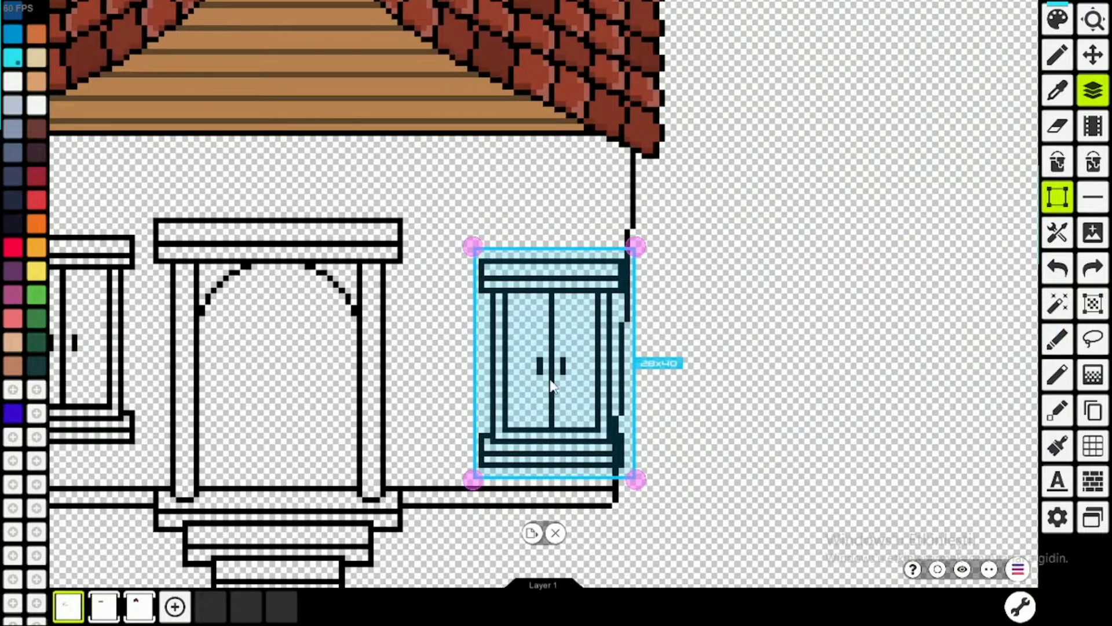
{"action": "left_click_drag", "start_coordinate": [551, 385], "coordinate": [475, 350]}
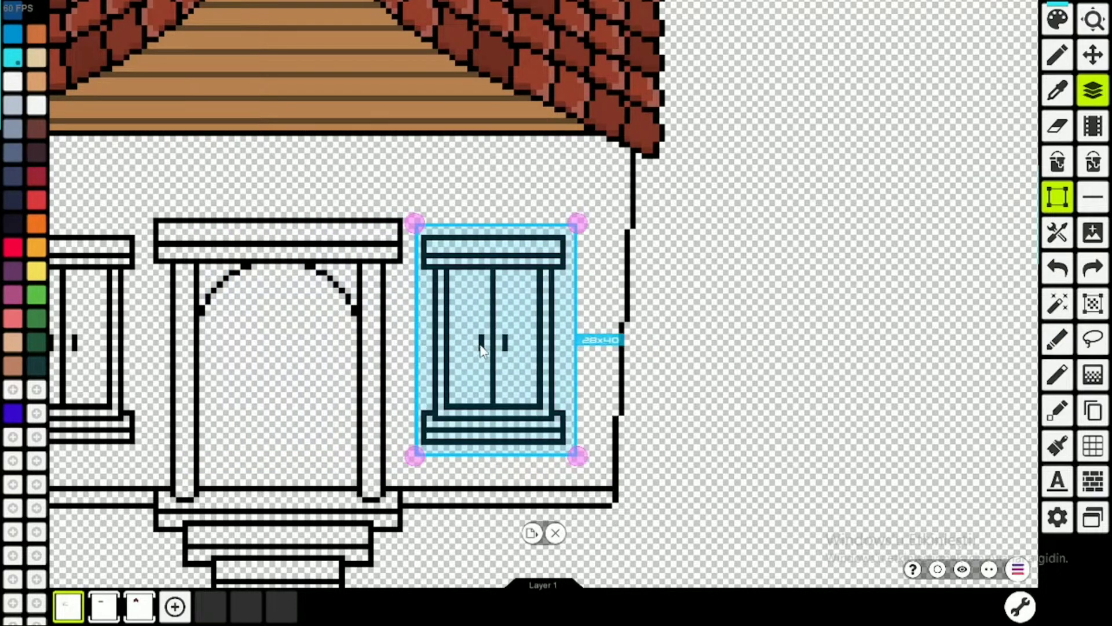
{"action": "scroll", "coordinate": [456, 304], "scroll_direction": "up", "scroll_amount": 3}
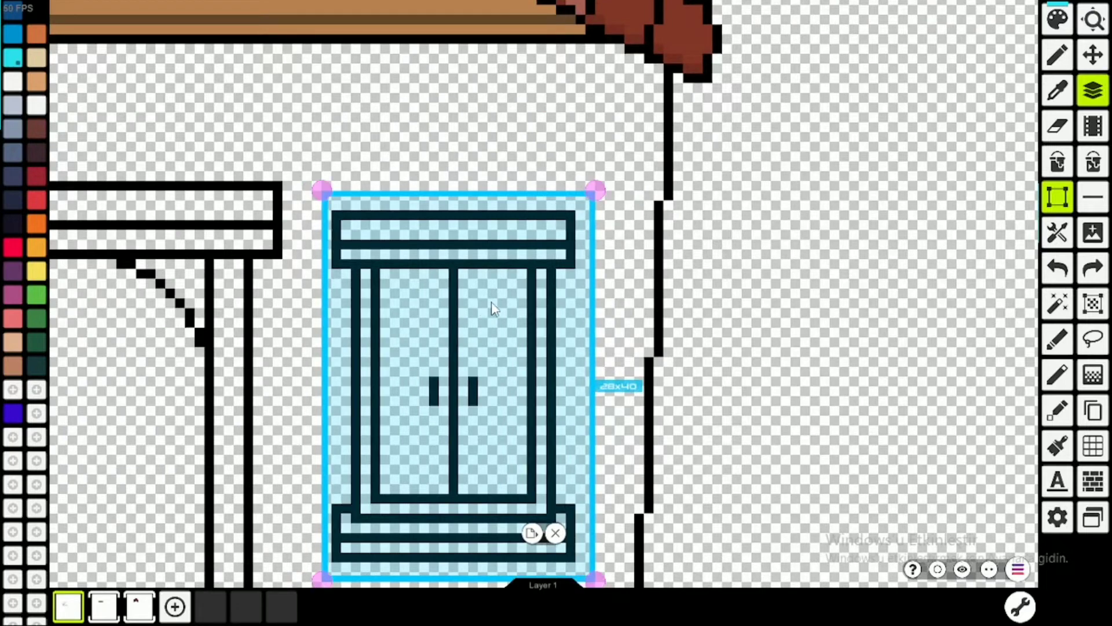
{"action": "scroll", "coordinate": [481, 308], "scroll_direction": "up", "scroll_amount": 2}
{"action": "key", "text": "Right"}
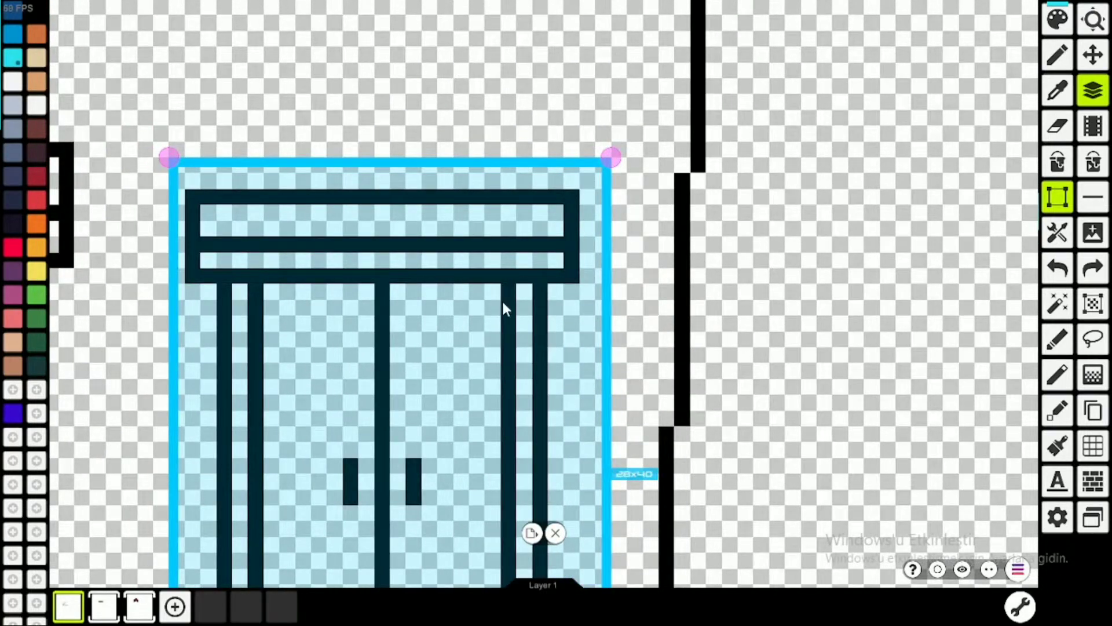
{"action": "key", "text": "Right"}
{"action": "scroll", "coordinate": [782, 240], "scroll_direction": "down", "scroll_amount": 6}
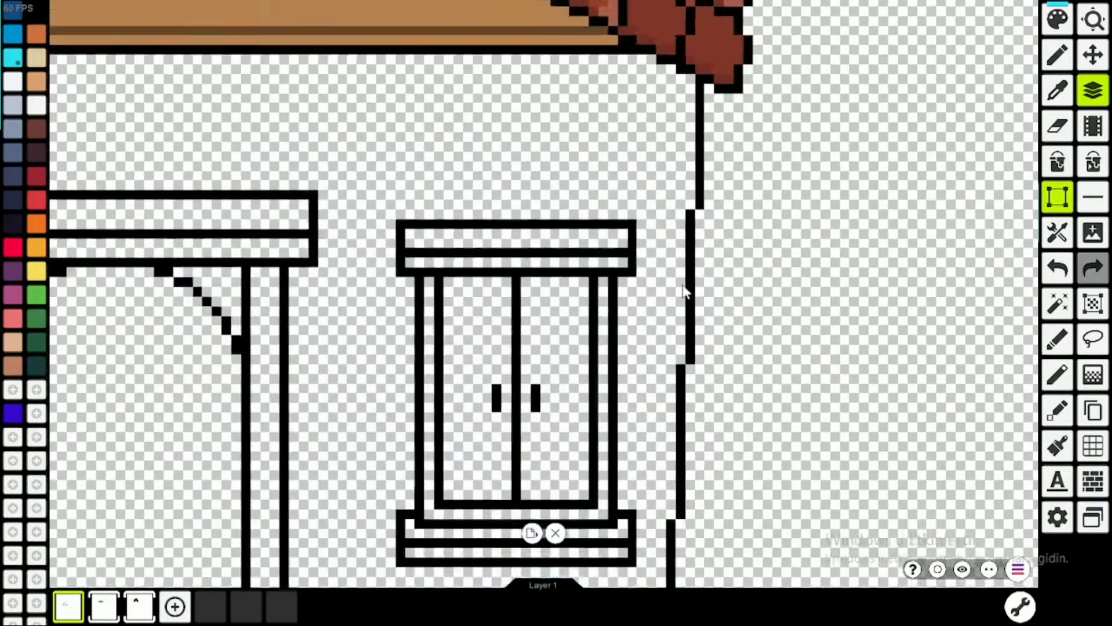
Compare the gaps between the doorway and the two windows, and examine the balance of the whole facade
{"action": "scroll", "coordinate": [517, 305], "scroll_direction": "up", "scroll_amount": 3}
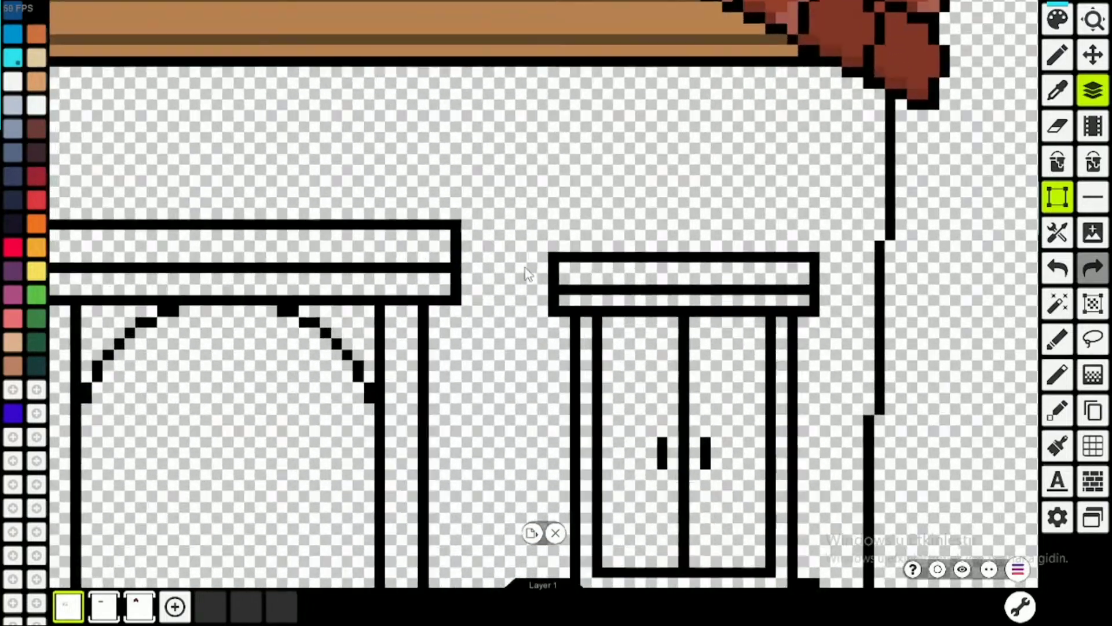
{"action": "scroll", "coordinate": [284, 281], "scroll_direction": "down", "scroll_amount": 3}
{"action": "left_click_drag", "start_coordinate": [238, 308], "coordinate": [424, 315]}
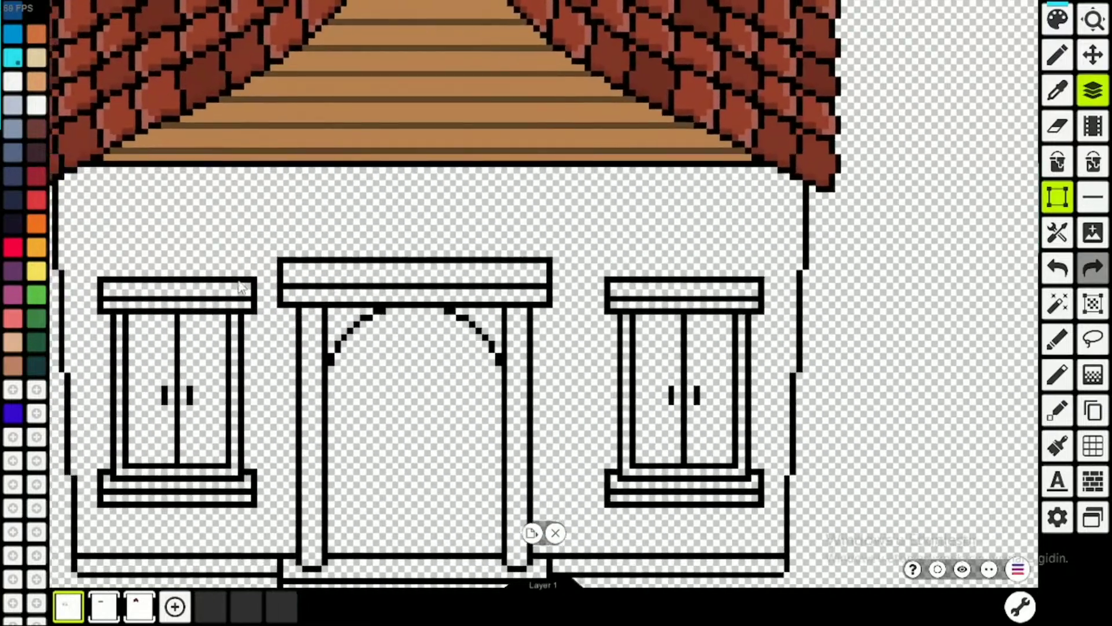
{"action": "scroll", "coordinate": [268, 277], "scroll_direction": "up", "scroll_amount": 3}
{"action": "scroll", "coordinate": [275, 289], "scroll_direction": "down", "scroll_amount": 1}
{"action": "scroll", "coordinate": [397, 322], "scroll_direction": "down", "scroll_amount": 5}
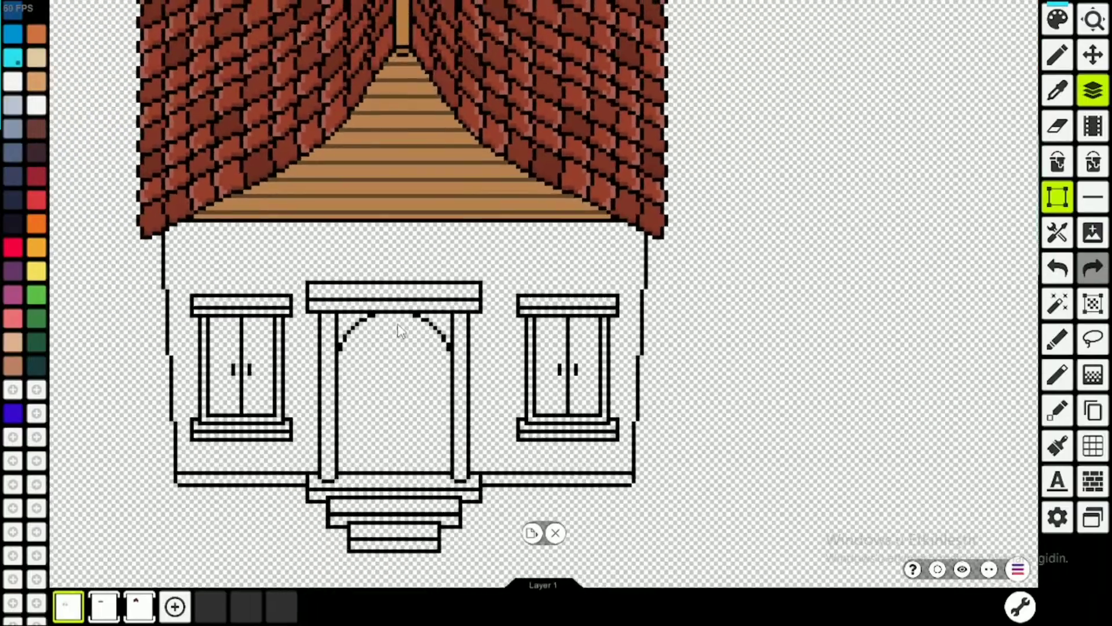
{"action": "scroll", "coordinate": [398, 323], "scroll_direction": "up", "scroll_amount": 3}
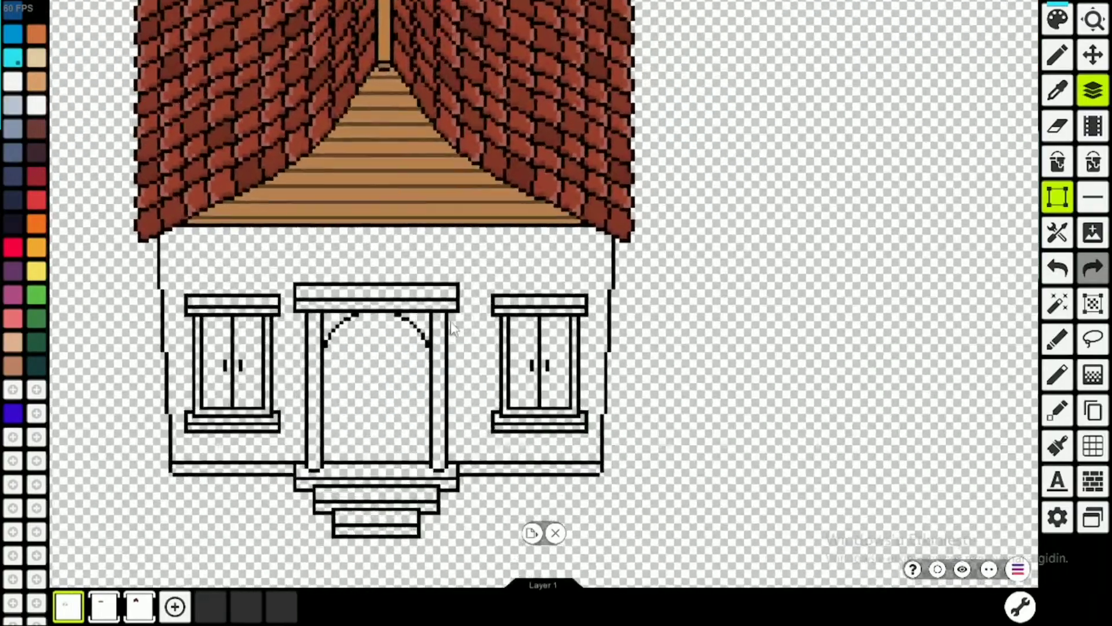
{"action": "scroll", "coordinate": [465, 328], "scroll_direction": "up", "scroll_amount": 2}
{"action": "scroll", "coordinate": [450, 331], "scroll_direction": "down", "scroll_amount": 3}
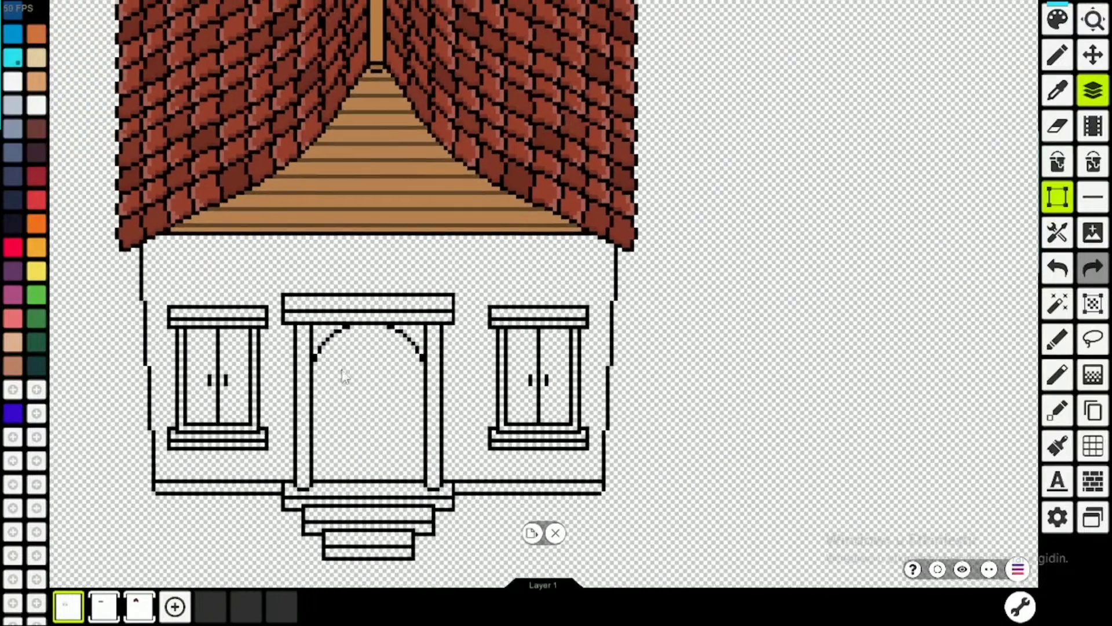
{"action": "scroll", "coordinate": [477, 314], "scroll_direction": "up", "scroll_amount": 2}
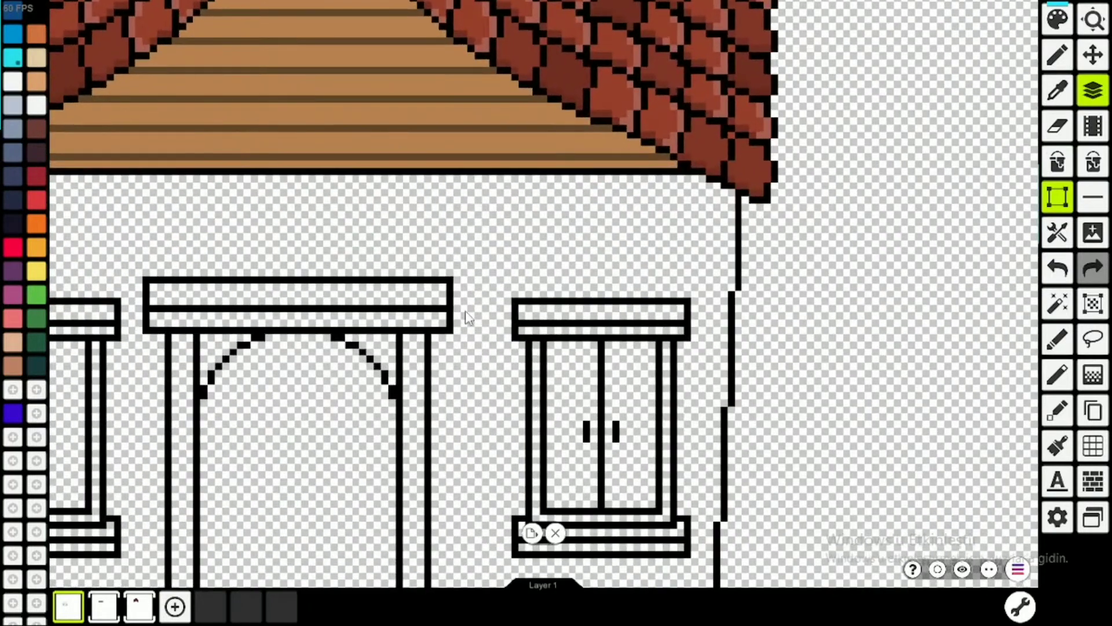
{"action": "left_click_drag", "start_coordinate": [328, 330], "coordinate": [477, 340]}
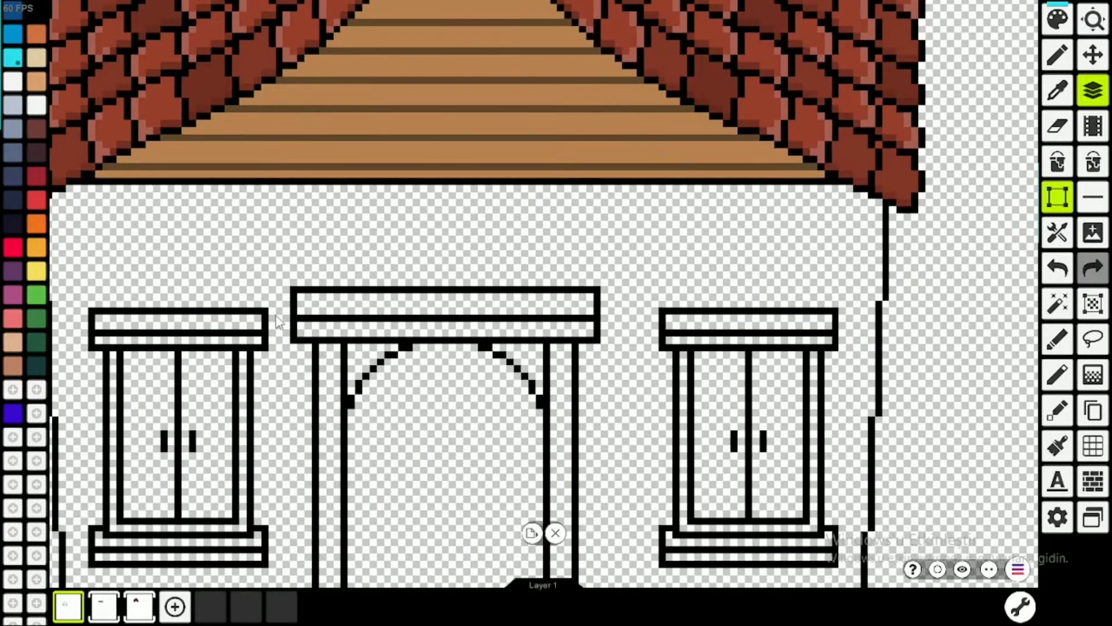
{"action": "scroll", "coordinate": [270, 337], "scroll_direction": "down", "scroll_amount": 3}
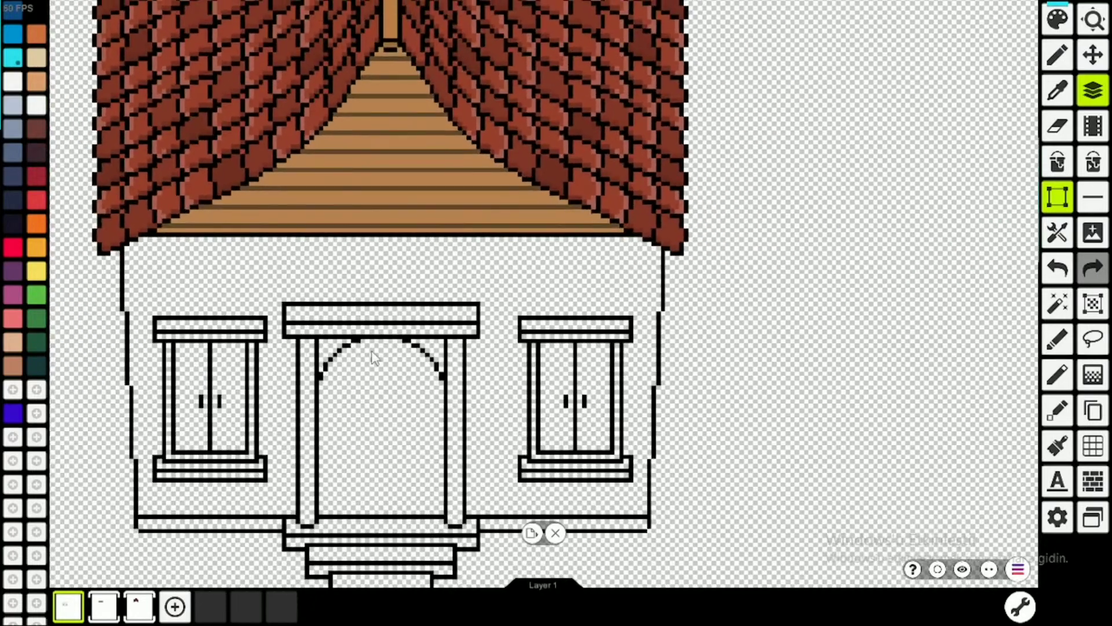
{"action": "scroll", "coordinate": [452, 364], "scroll_direction": "down", "scroll_amount": 2}
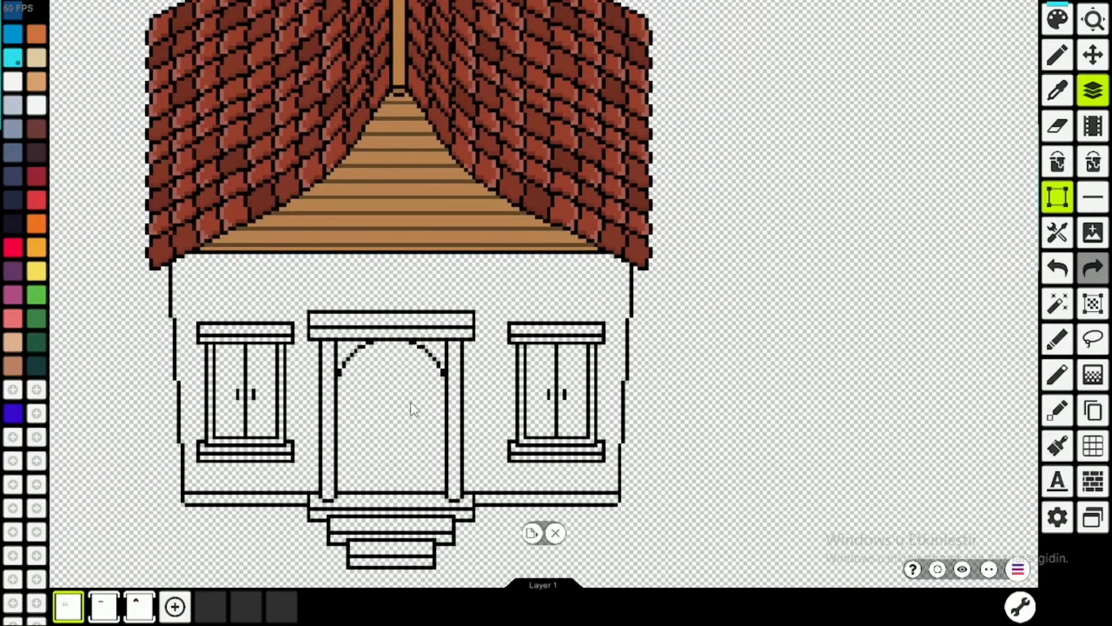
{"action": "scroll", "coordinate": [373, 441], "scroll_direction": "down", "scroll_amount": 1}
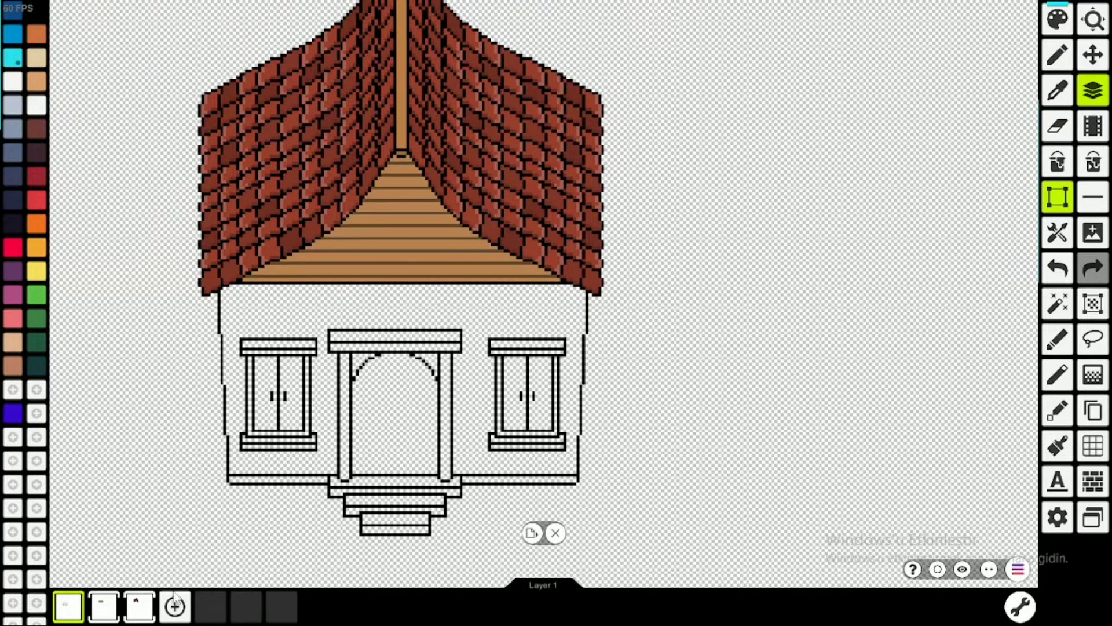
Select the doorway with its steps on Layer 1 and shift it two pixels right, keeping its height, to centre it between the windows
{"action": "left_click", "coordinate": [135, 608]}
{"action": "left_click", "coordinate": [103, 608]}
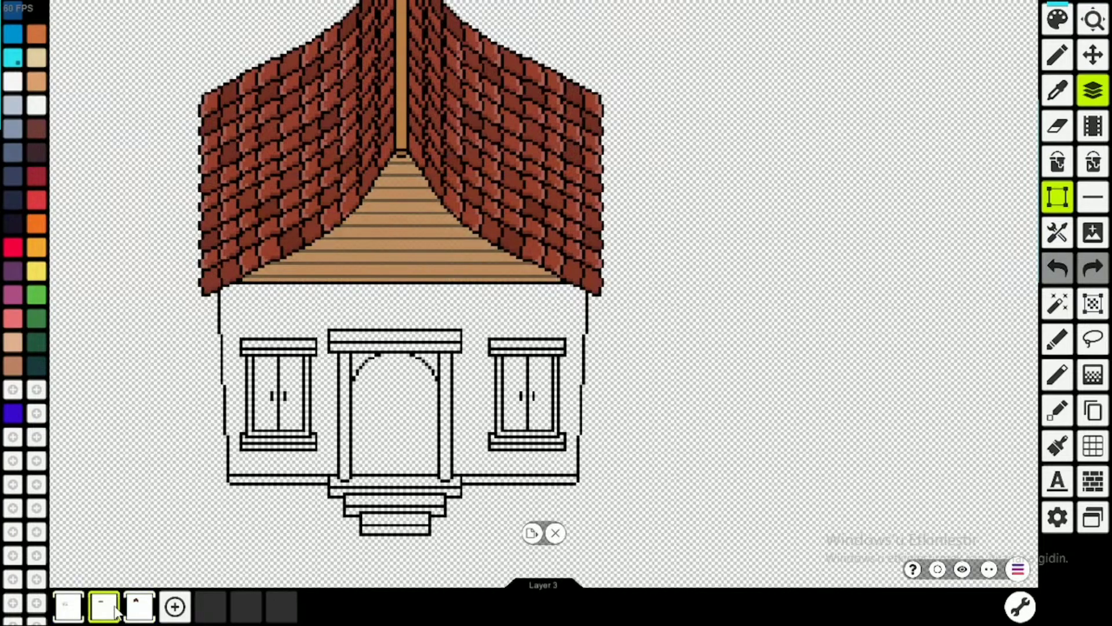
{"action": "left_click", "coordinate": [69, 608]}
{"action": "scroll", "coordinate": [172, 498], "scroll_direction": "up", "scroll_amount": 1}
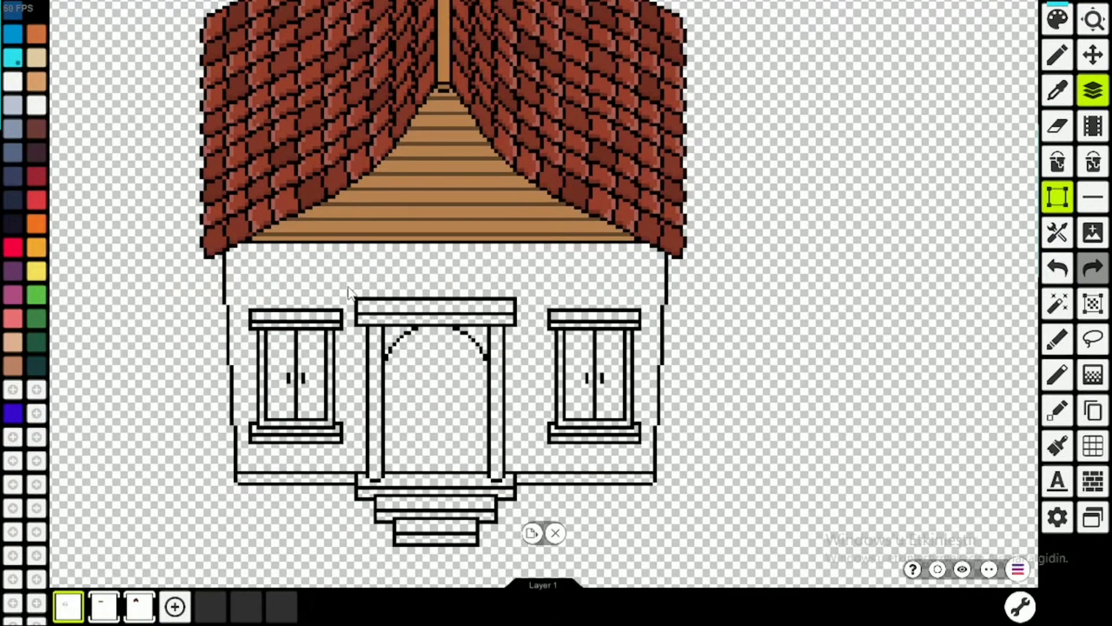
{"action": "left_click_drag", "start_coordinate": [348, 287], "coordinate": [531, 567]}
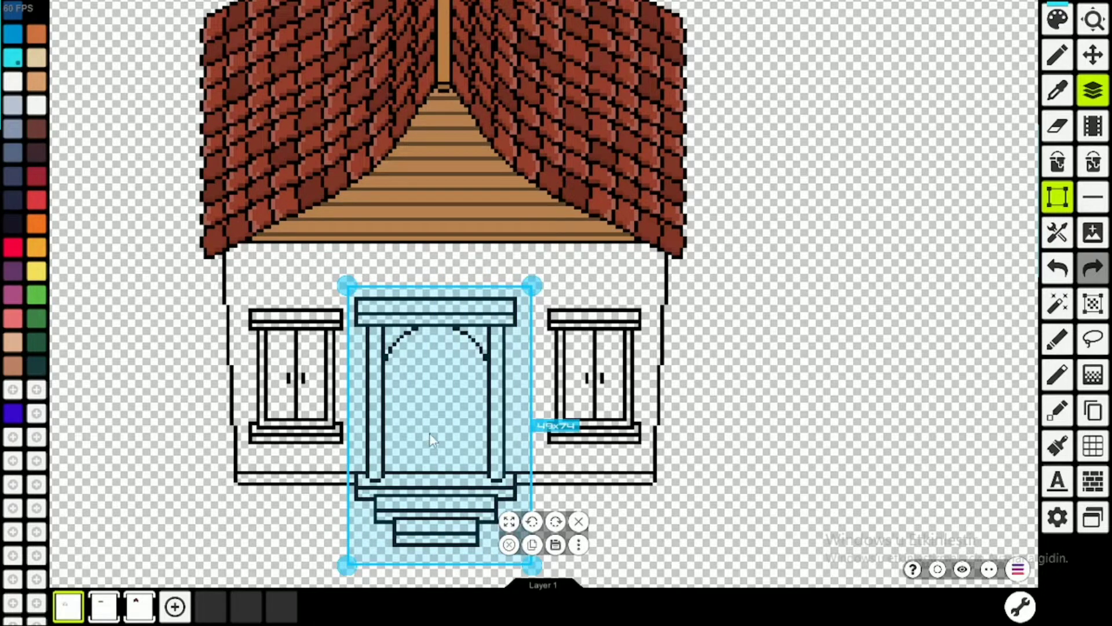
{"action": "key", "text": "Right"}
{"action": "key", "text": "Right"}
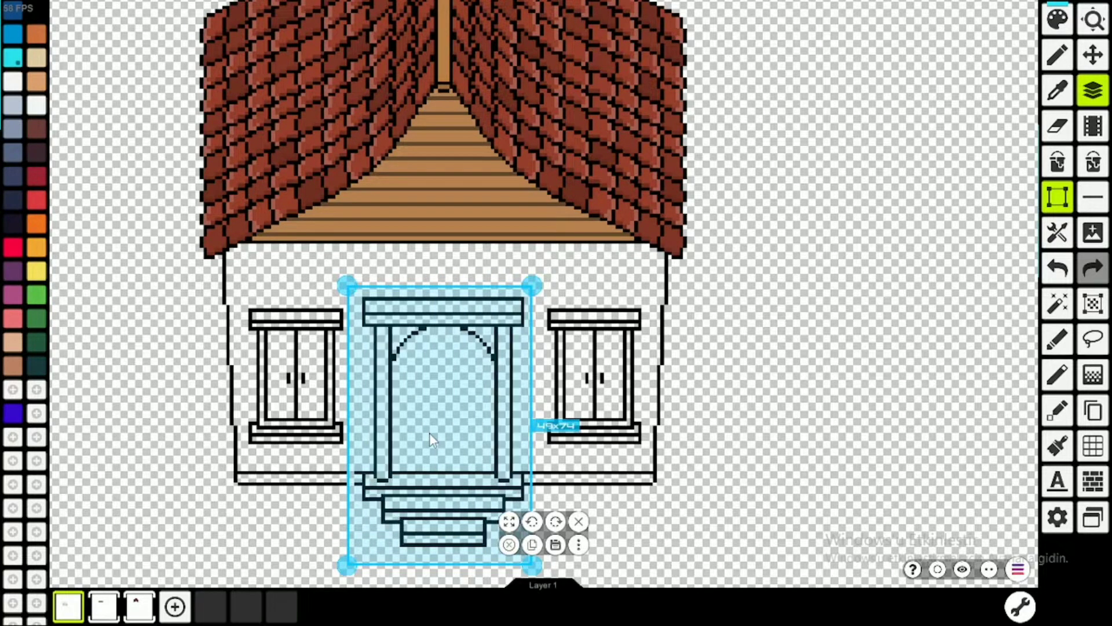
{"action": "key", "text": "Up"}
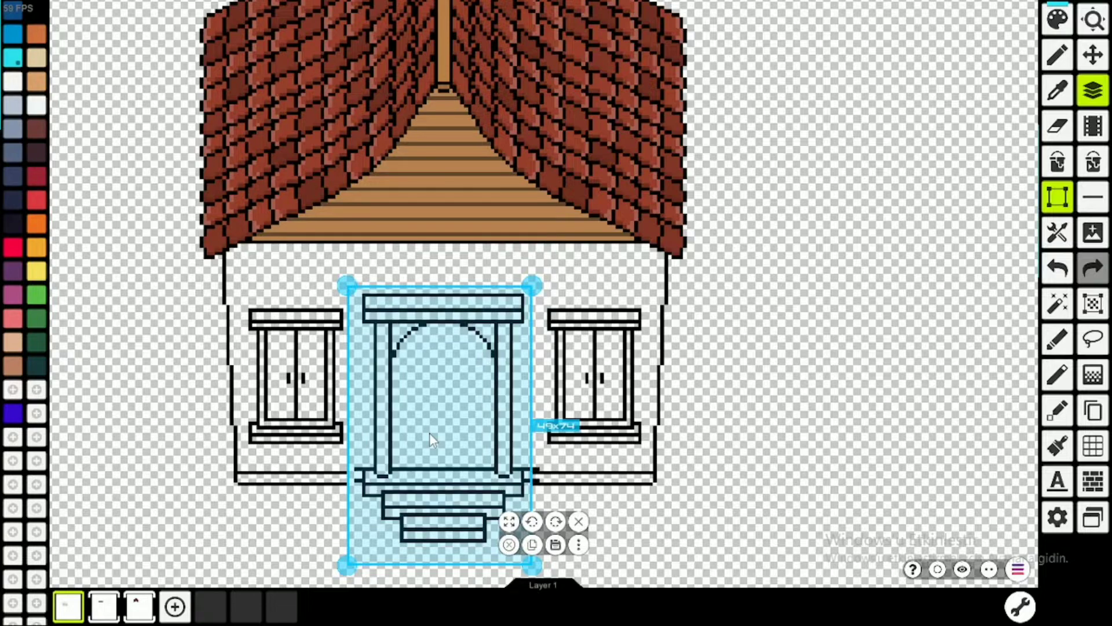
{"action": "key", "text": "Down"}
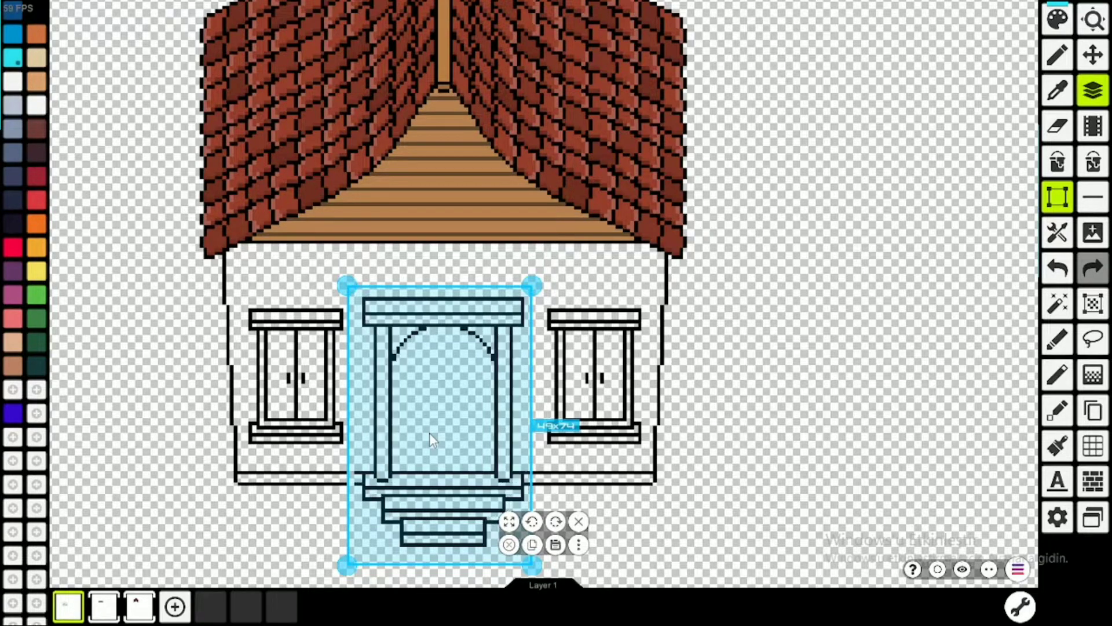
{"action": "key", "text": "Left"}
{"action": "key", "text": "Left"}
{"action": "key", "text": "Left"}
{"action": "key", "text": "Right"}
{"action": "key", "text": "Right"}
{"action": "key", "text": "Right"}
{"action": "key", "text": "Right"}
{"action": "key", "text": "Left"}
{"action": "key", "text": "Escape"}
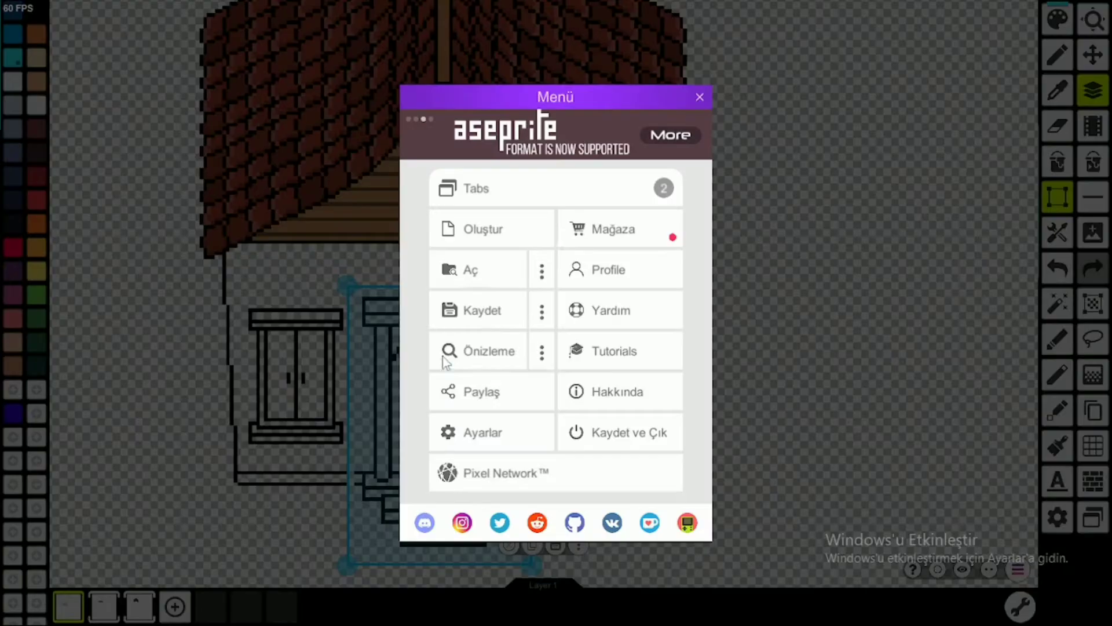
{"action": "left_click", "coordinate": [700, 97]}
Examine the gaps on both sides of the shifted doorway and the base line beside the steps
{"action": "scroll", "coordinate": [538, 346], "scroll_direction": "up", "scroll_amount": 3}
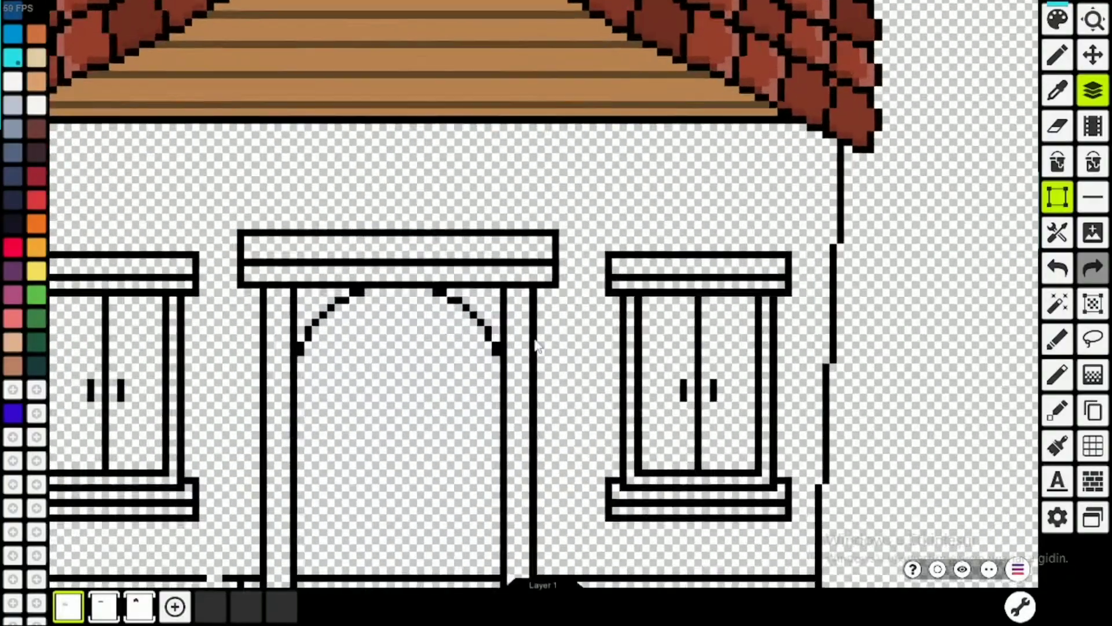
{"action": "scroll", "coordinate": [538, 346], "scroll_direction": "up", "scroll_amount": 4}
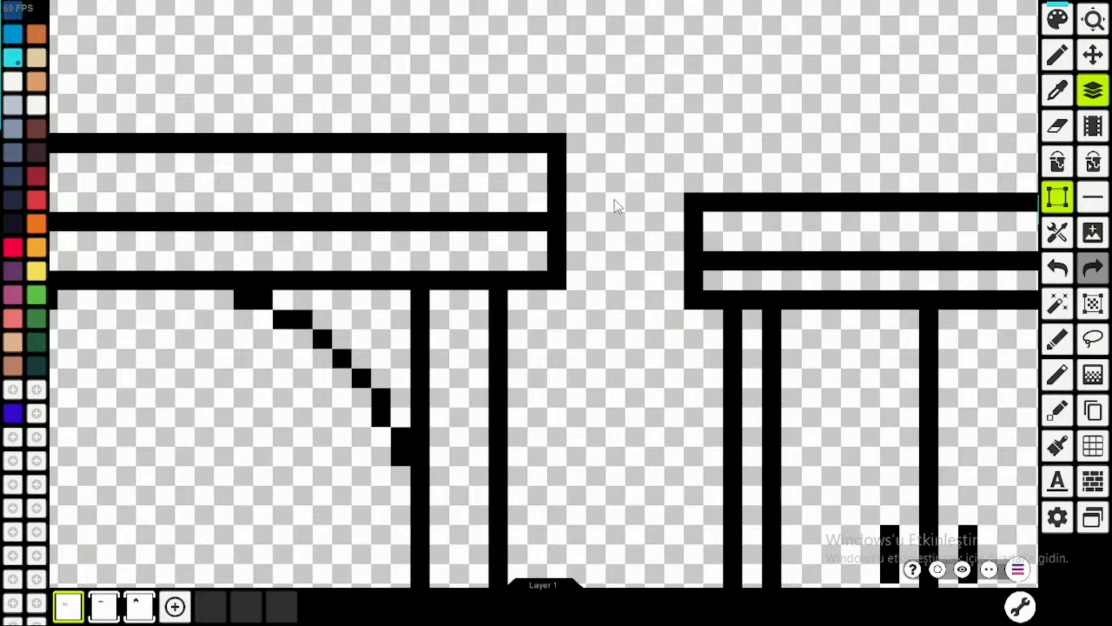
{"action": "scroll", "coordinate": [674, 219], "scroll_direction": "down", "scroll_amount": 4}
{"action": "scroll", "coordinate": [580, 272], "scroll_direction": "up", "scroll_amount": 5}
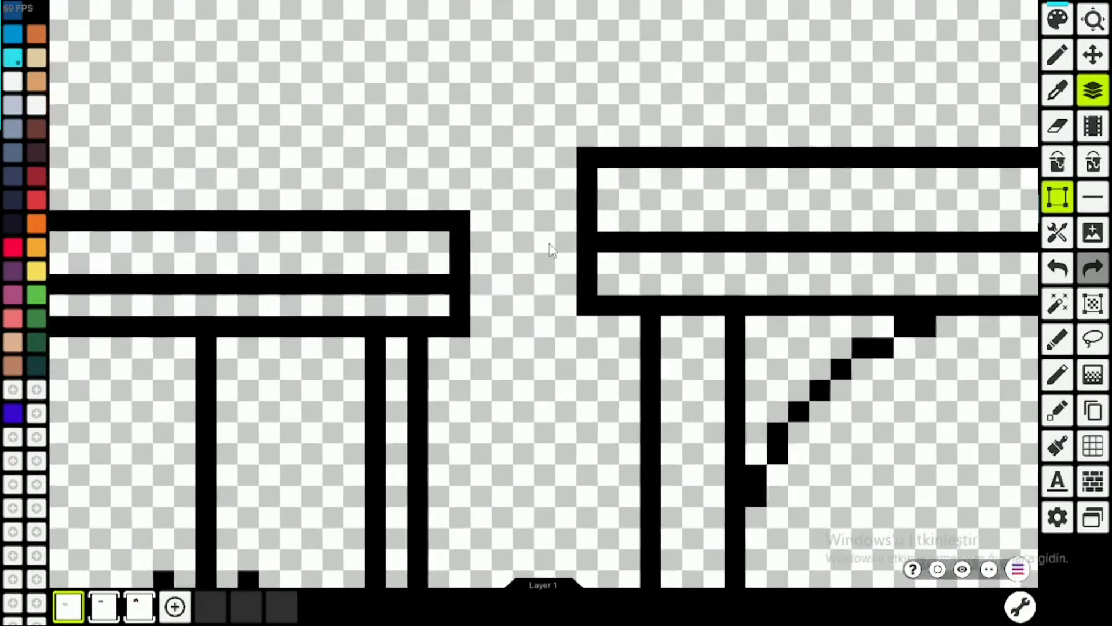
{"action": "scroll", "coordinate": [551, 251], "scroll_direction": "down", "scroll_amount": 6}
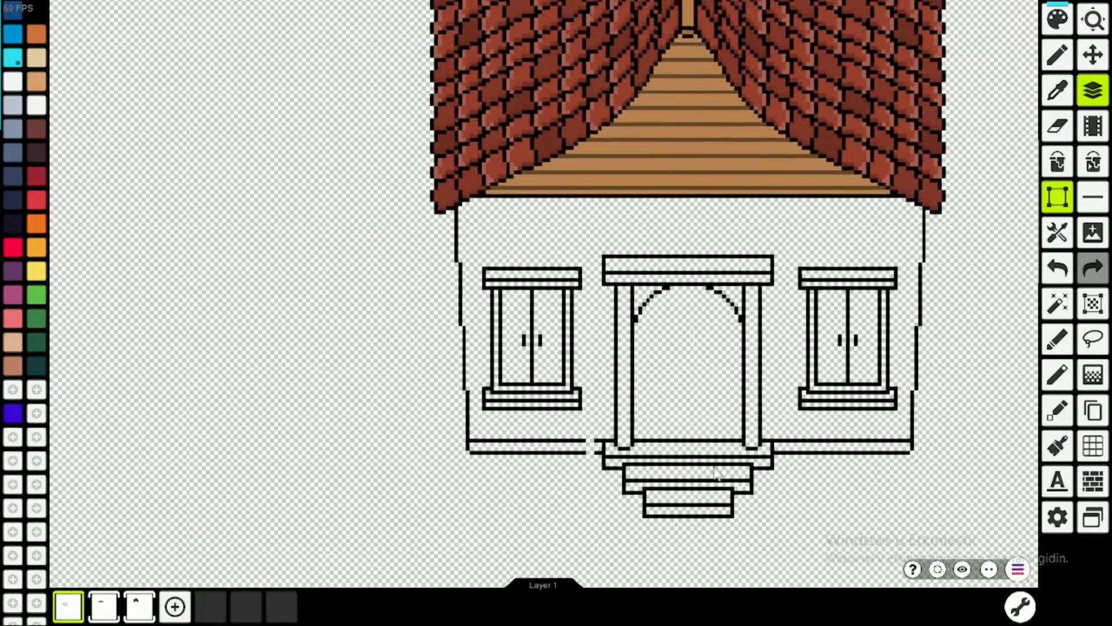
{"action": "scroll", "coordinate": [716, 472], "scroll_direction": "up", "scroll_amount": 2}
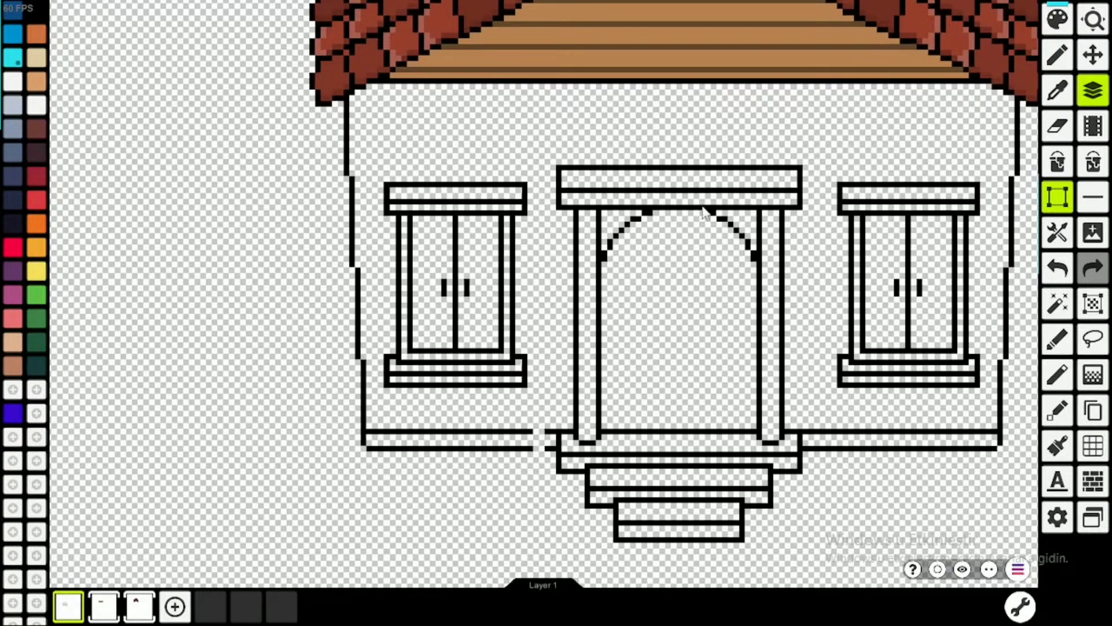
Try to bridge the gap in the upper base line just left of the steps with the Pencil, and undo the stroke
{"action": "scroll", "coordinate": [704, 211], "scroll_direction": "down", "scroll_amount": 2}
{"action": "scroll", "coordinate": [662, 227], "scroll_direction": "down", "scroll_amount": 2}
{"action": "scroll", "coordinate": [552, 435], "scroll_direction": "up", "scroll_amount": 3}
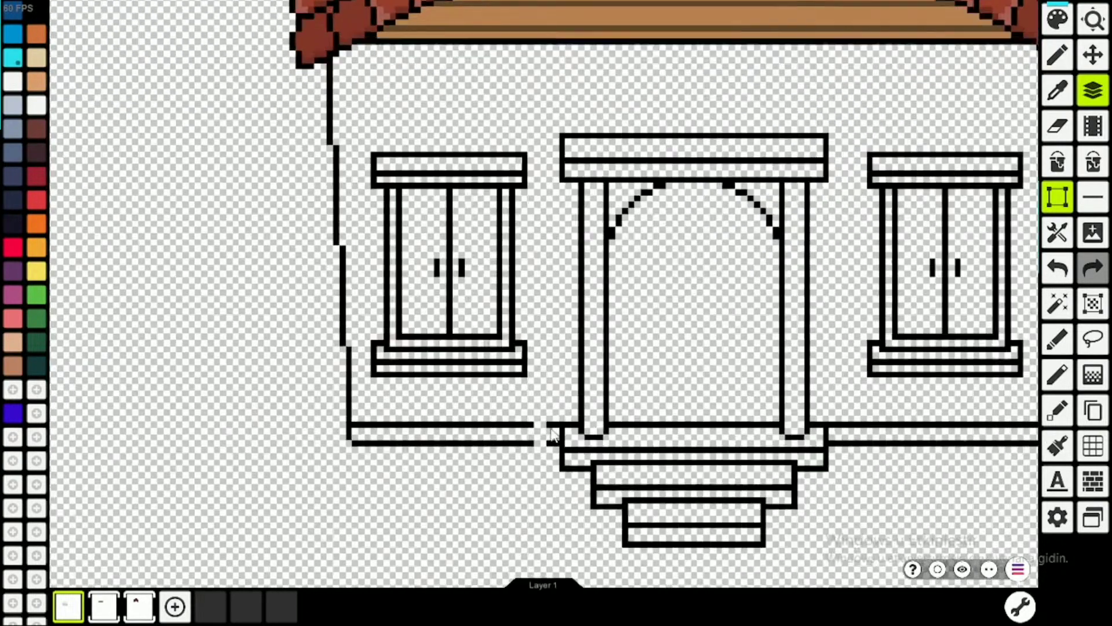
{"action": "scroll", "coordinate": [552, 434], "scroll_direction": "up", "scroll_amount": 3}
{"action": "scroll", "coordinate": [552, 432], "scroll_direction": "down", "scroll_amount": 2}
{"action": "key", "text": "b"}
{"action": "scroll", "coordinate": [550, 429], "scroll_direction": "up", "scroll_amount": 3}
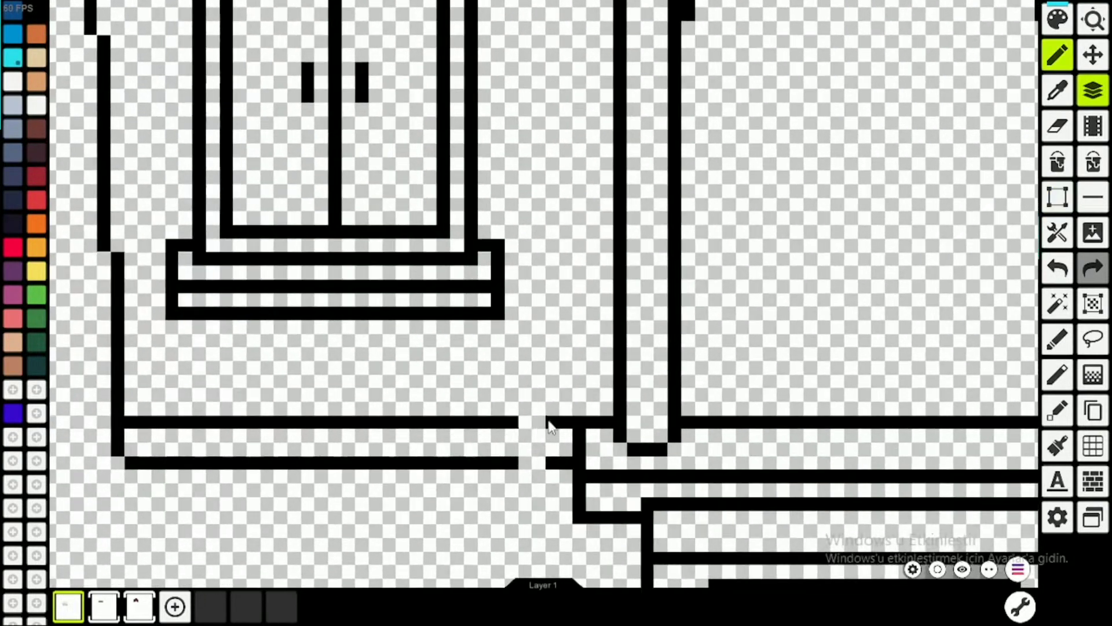
{"action": "left_click_drag", "start_coordinate": [548, 421], "coordinate": [523, 421]}
{"action": "key", "text": "ctrl+z"}
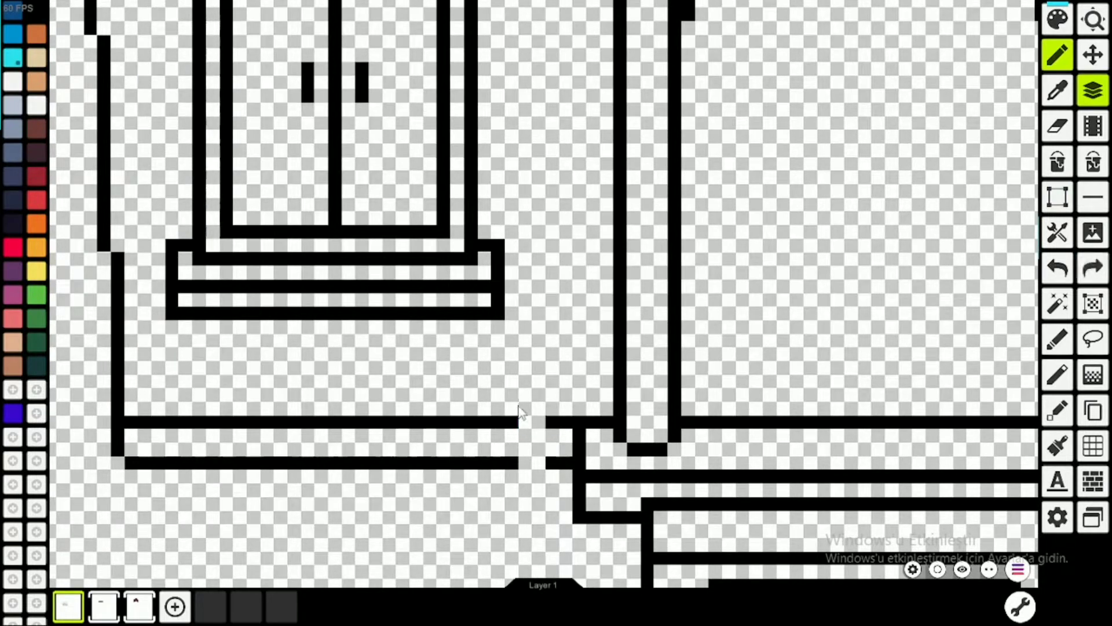
Sample black from the doorway outline and fill the gaps in both base lines left of the steps with the Pencil
{"action": "key", "text": "i"}
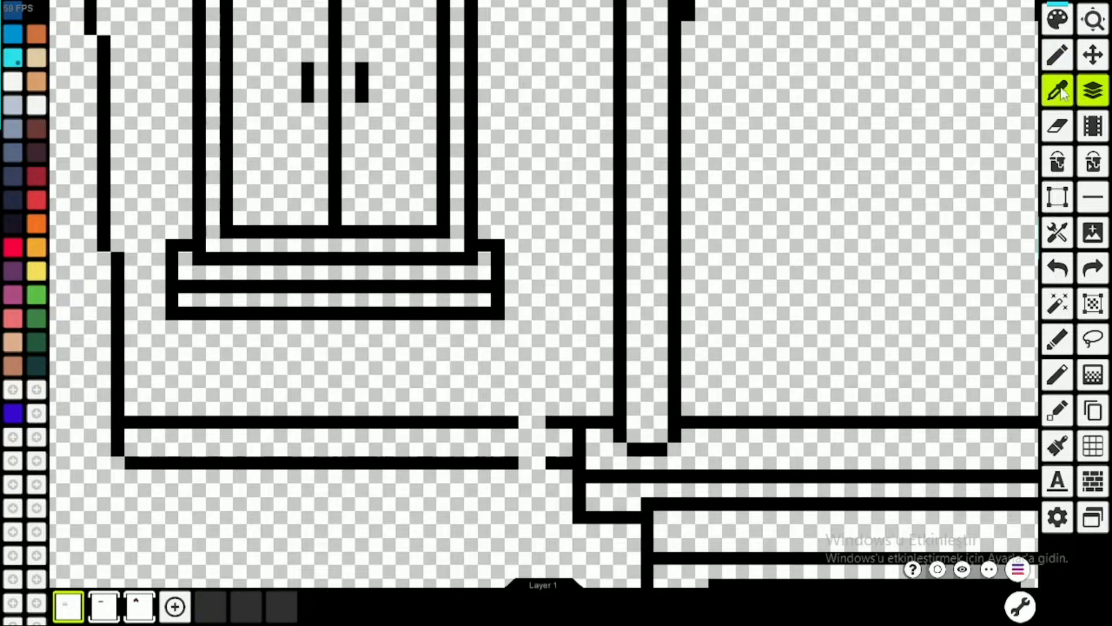
{"action": "left_click", "coordinate": [623, 296]}
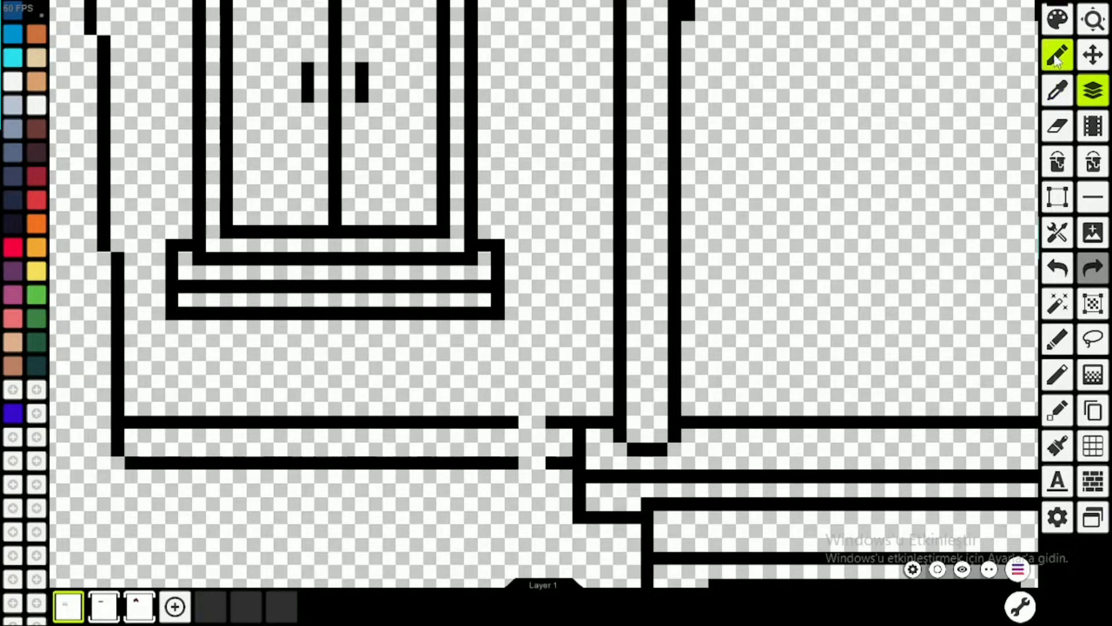
{"action": "left_click", "coordinate": [538, 421]}
{"action": "left_click", "coordinate": [540, 469]}
{"action": "left_click", "coordinate": [527, 469]}
Examine the facade's symmetry, comparing the gaps between the doorway and each window and between the windows and the walls
{"action": "scroll", "coordinate": [608, 441], "scroll_direction": "down", "scroll_amount": 5}
{"action": "scroll", "coordinate": [683, 290], "scroll_direction": "up", "scroll_amount": 6}
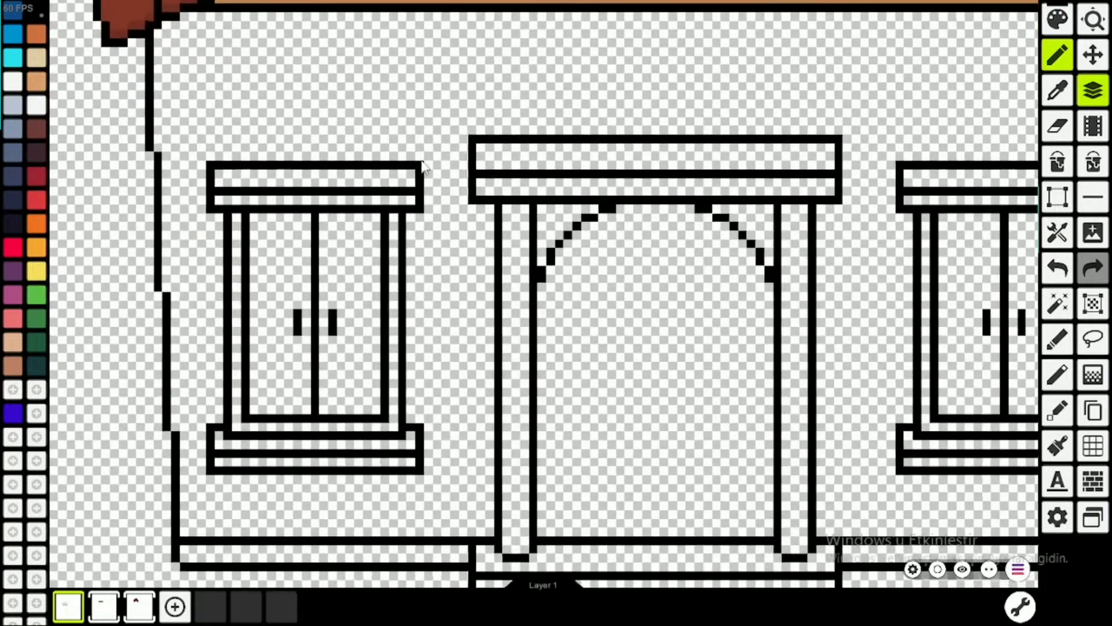
{"action": "scroll", "coordinate": [467, 182], "scroll_direction": "up", "scroll_amount": 3}
{"action": "scroll", "coordinate": [539, 194], "scroll_direction": "down", "scroll_amount": 4}
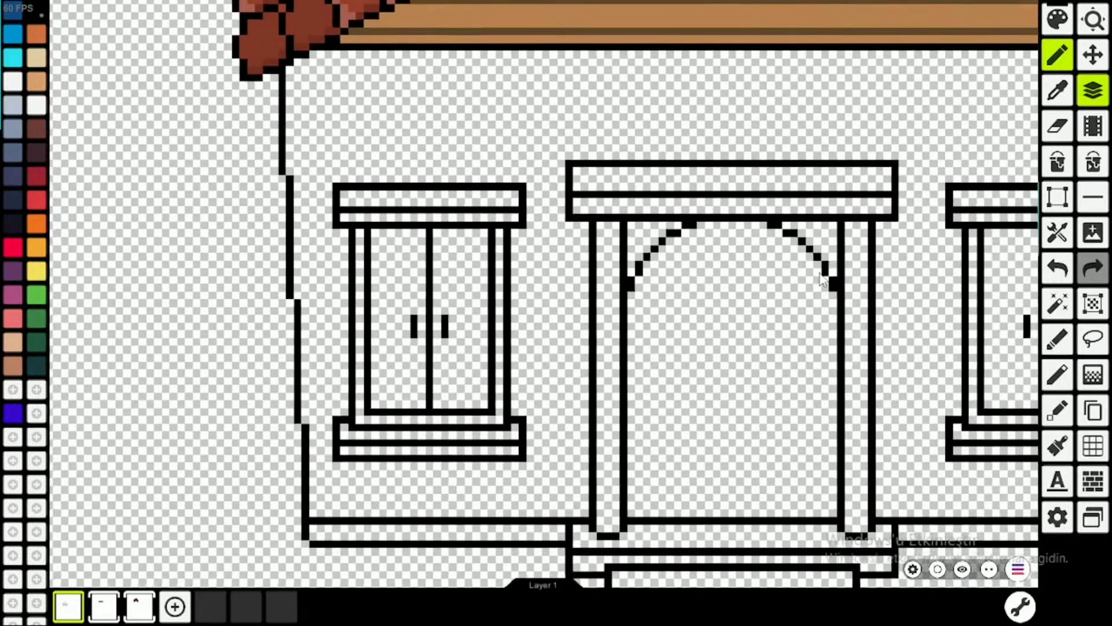
{"action": "left_click_drag", "start_coordinate": [821, 280], "coordinate": [476, 297]}
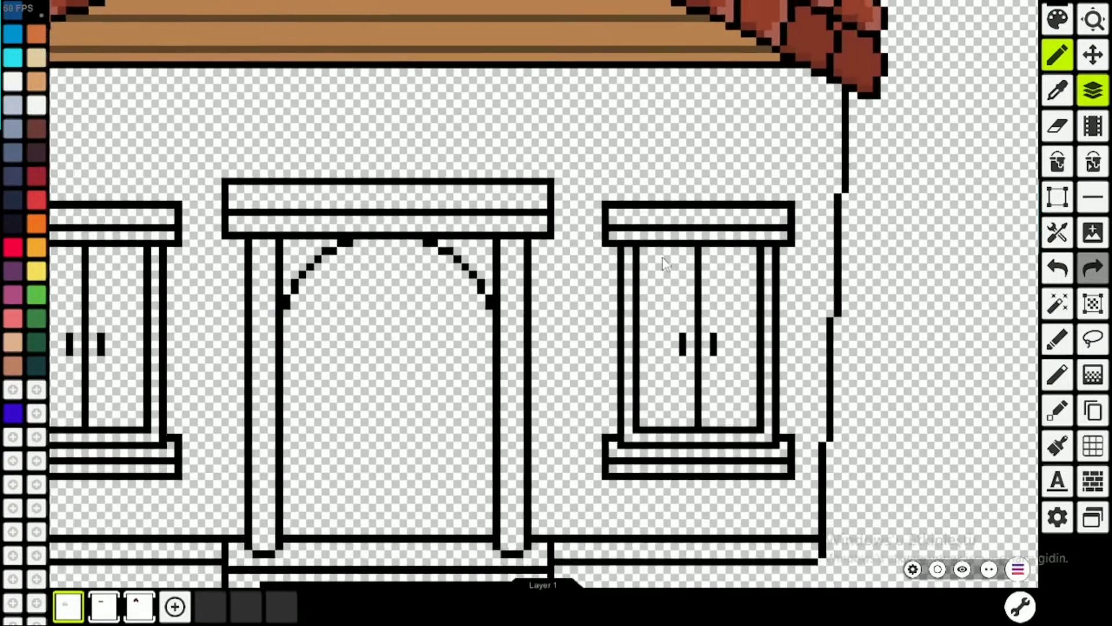
{"action": "scroll", "coordinate": [623, 214], "scroll_direction": "up", "scroll_amount": 3}
{"action": "scroll", "coordinate": [550, 202], "scroll_direction": "down", "scroll_amount": 5}
{"action": "scroll", "coordinate": [477, 248], "scroll_direction": "up", "scroll_amount": 3}
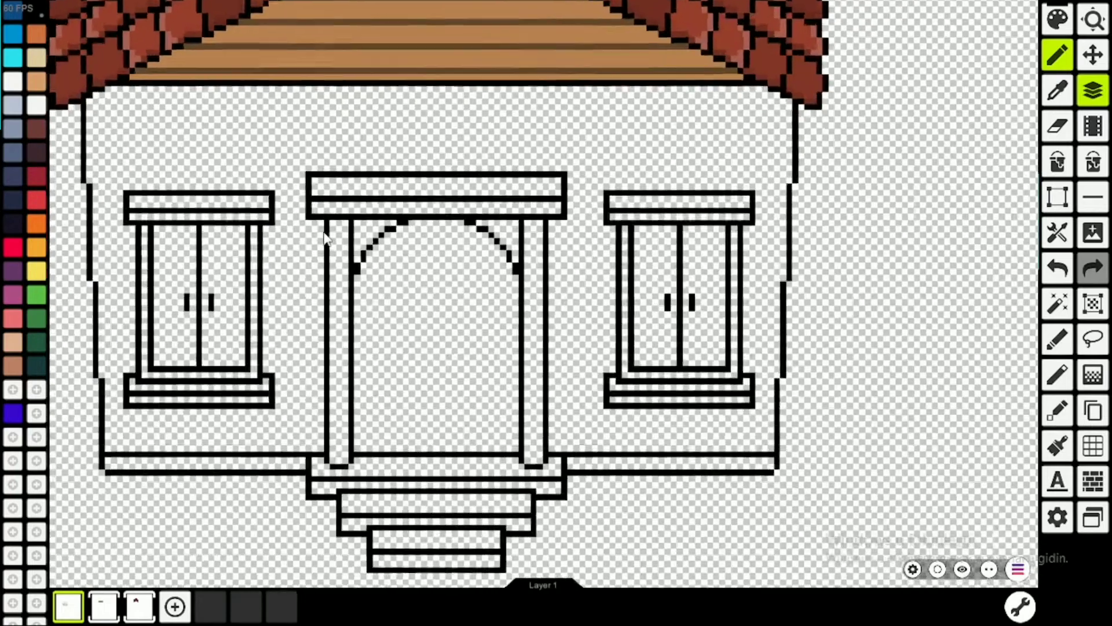
{"action": "scroll", "coordinate": [476, 302], "scroll_direction": "down", "scroll_amount": 4}
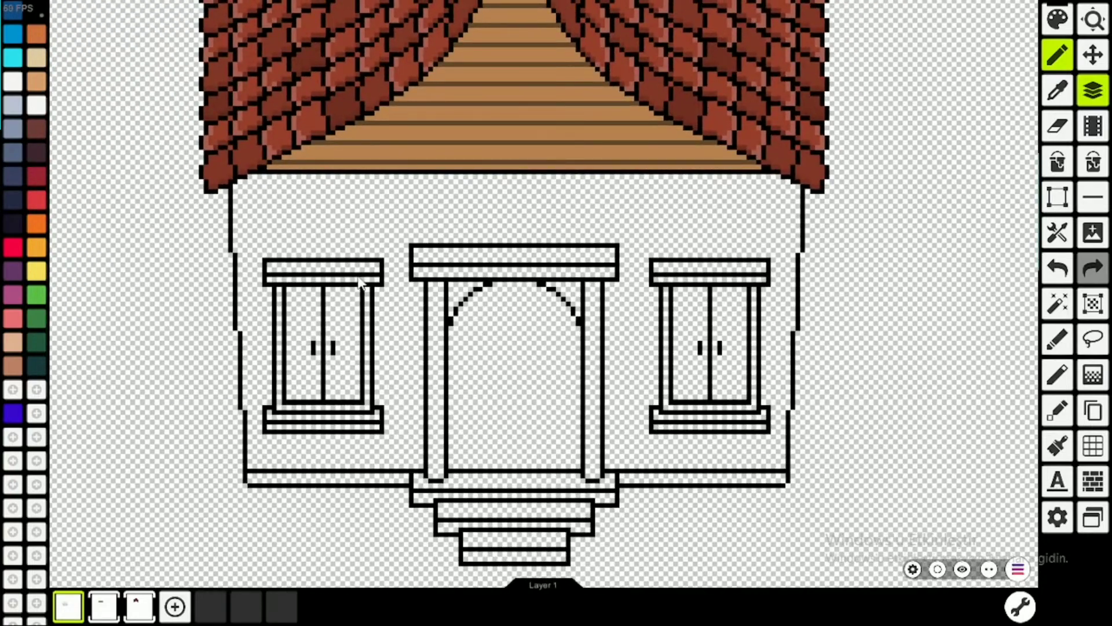
{"action": "scroll", "coordinate": [391, 265], "scroll_direction": "up", "scroll_amount": 2}
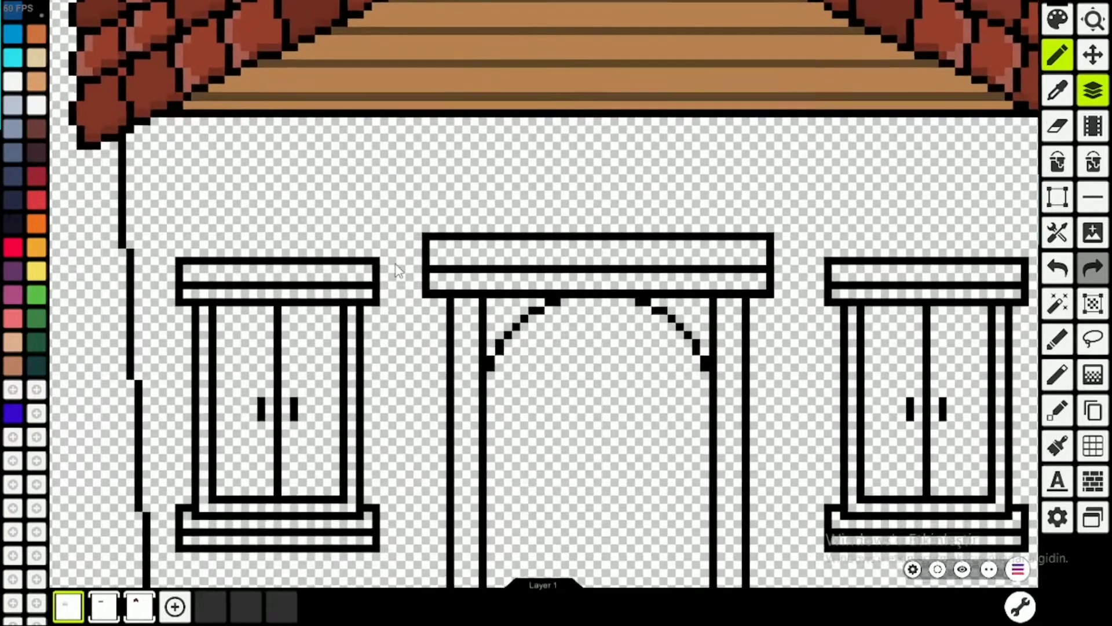
{"action": "scroll", "coordinate": [405, 272], "scroll_direction": "down", "scroll_amount": 3}
{"action": "scroll", "coordinate": [417, 279], "scroll_direction": "up", "scroll_amount": 5}
{"action": "scroll", "coordinate": [422, 280], "scroll_direction": "down", "scroll_amount": 5}
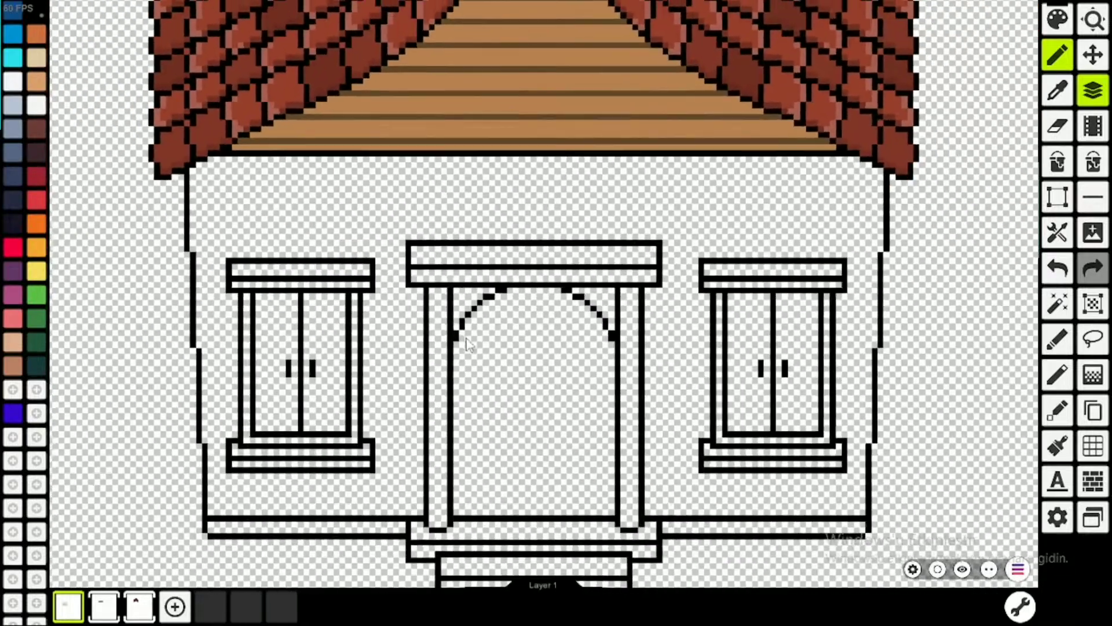
{"action": "scroll", "coordinate": [475, 360], "scroll_direction": "up", "scroll_amount": 1}
{"action": "scroll", "coordinate": [502, 402], "scroll_direction": "down", "scroll_amount": 1}
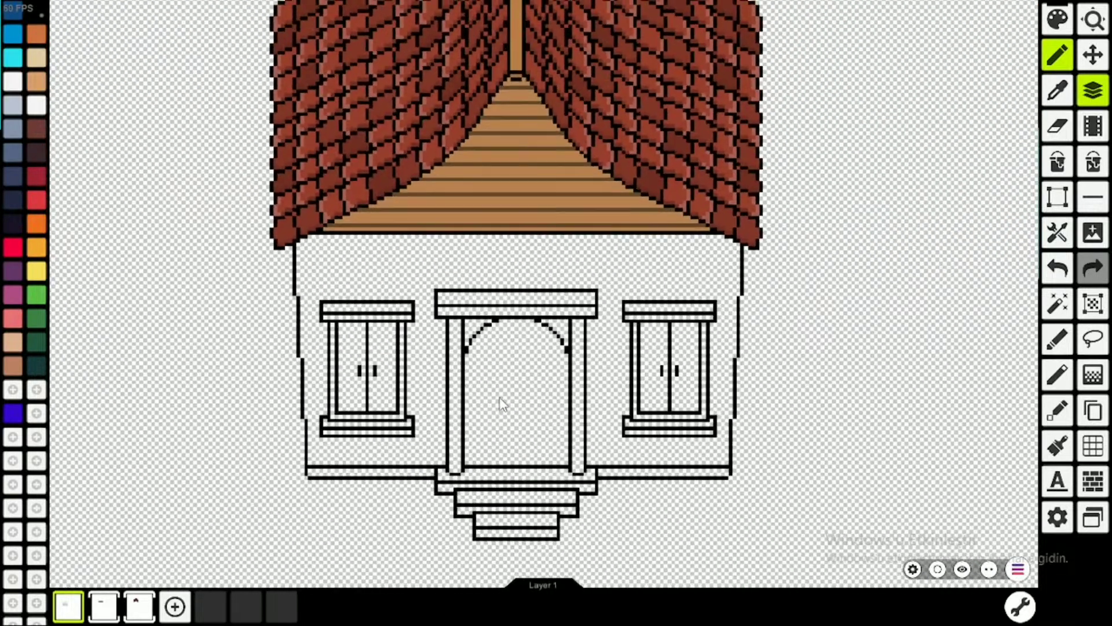
{"action": "scroll", "coordinate": [536, 362], "scroll_direction": "up", "scroll_amount": 1}
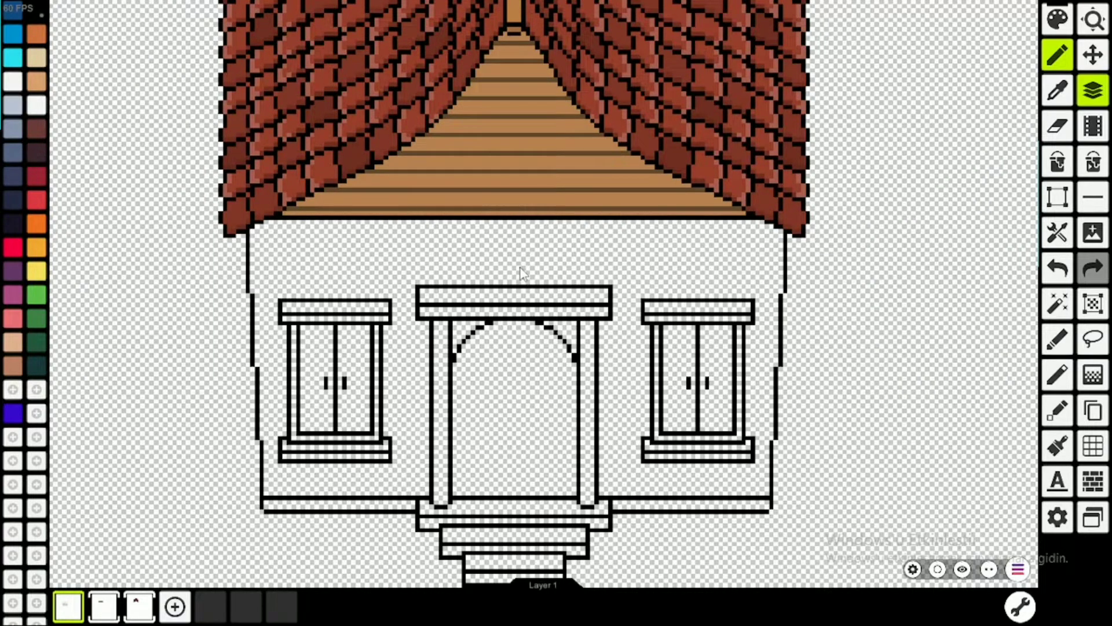
Try to shift the right half of the doorway and steps left with a 30-pixel-wide selection, and undo both moves
{"action": "key", "text": "m"}
{"action": "mouse_move", "coordinate": [518, 266]}
{"action": "left_mouse_down"}
{"action": "mouse_move", "coordinate": [552, 510]}
{"action": "mouse_move", "coordinate": [630, 585]}
{"action": "mouse_move", "coordinate": [653, 586]}
{"action": "left_mouse_up"}
{"action": "scroll", "coordinate": [574, 405], "scroll_direction": "down", "scroll_amount": 3}
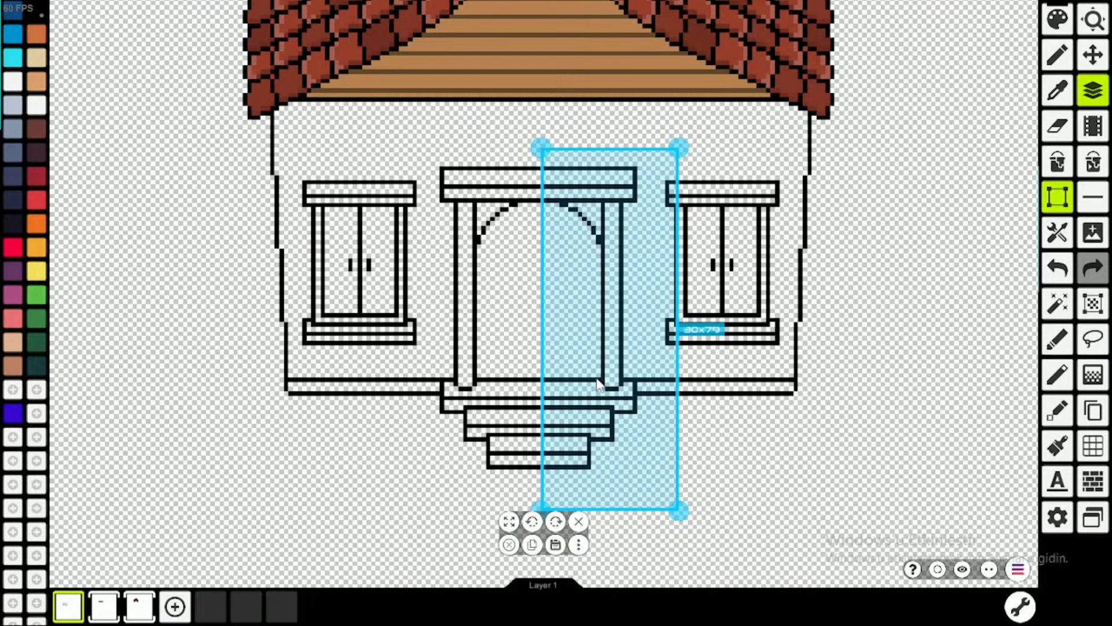
{"action": "left_click_drag", "start_coordinate": [592, 383], "coordinate": [586, 380]}
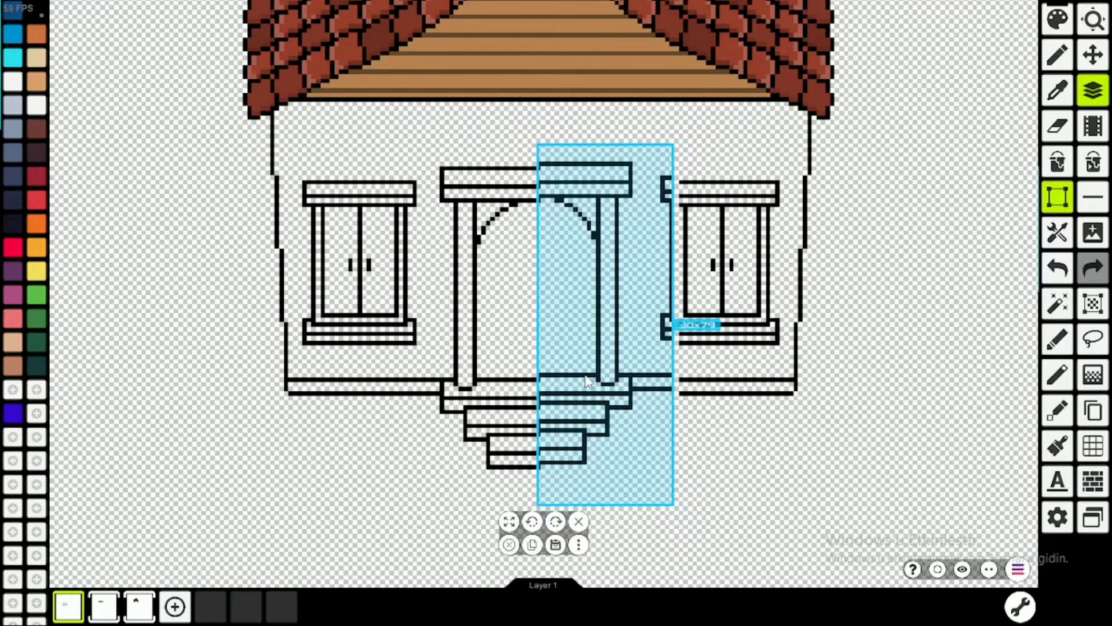
{"action": "key", "text": "ctrl+z"}
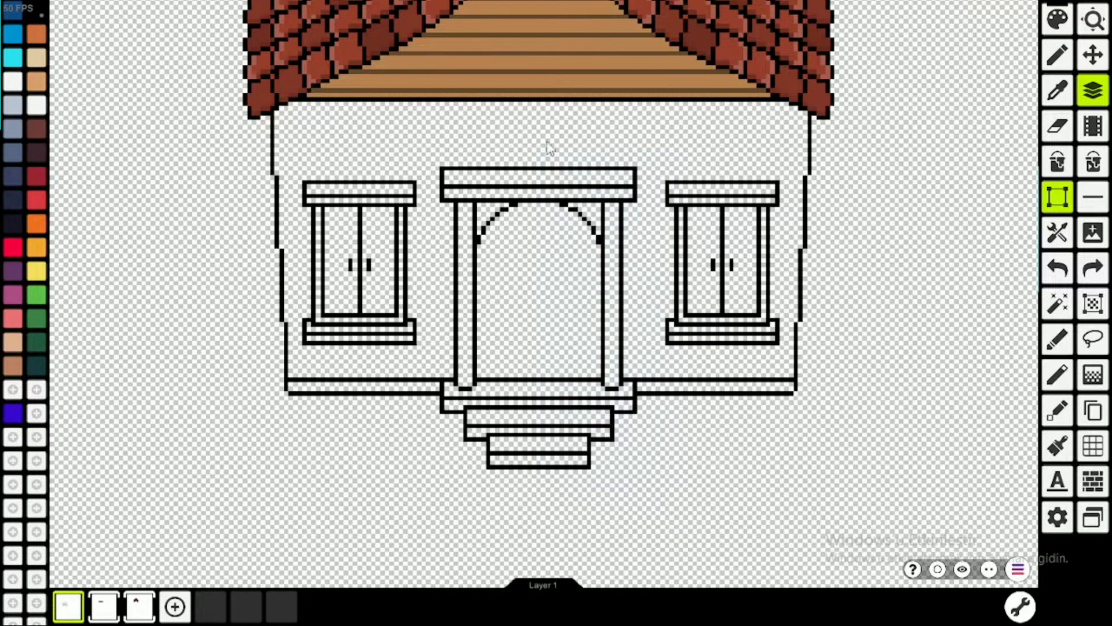
{"action": "left_click_drag", "start_coordinate": [547, 141], "coordinate": [683, 524]}
{"action": "key", "text": "Left"}
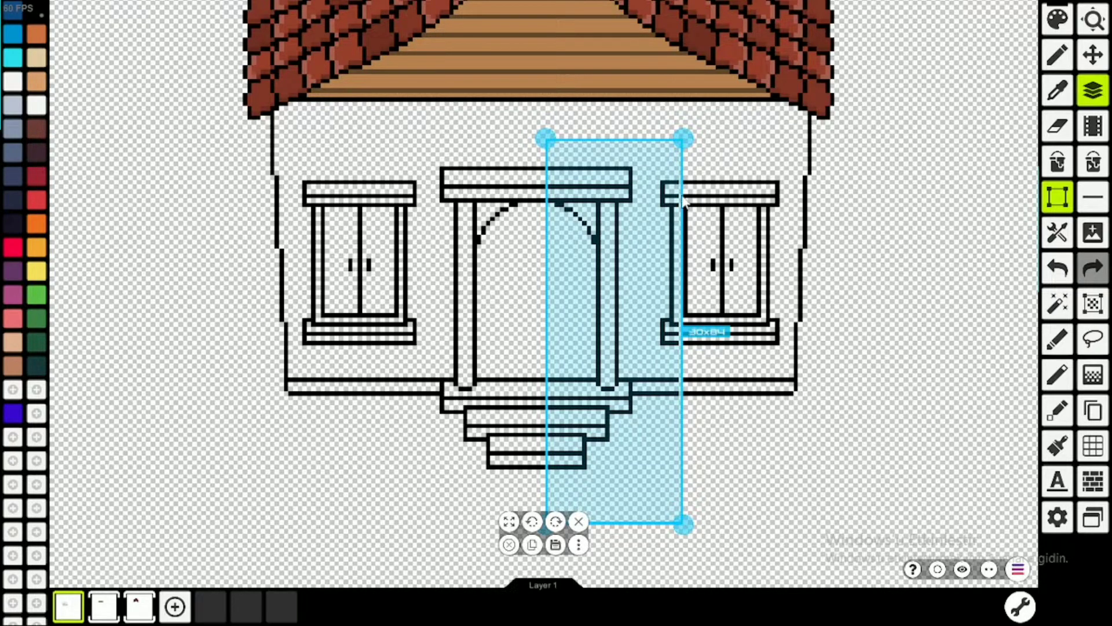
{"action": "key", "text": "ctrl+z"}
Shift only the right half of the doorway and steps one pixel left, compare the gaps to both windows, and undo the shift
{"action": "left_click_drag", "start_coordinate": [646, 146], "coordinate": [549, 507]}
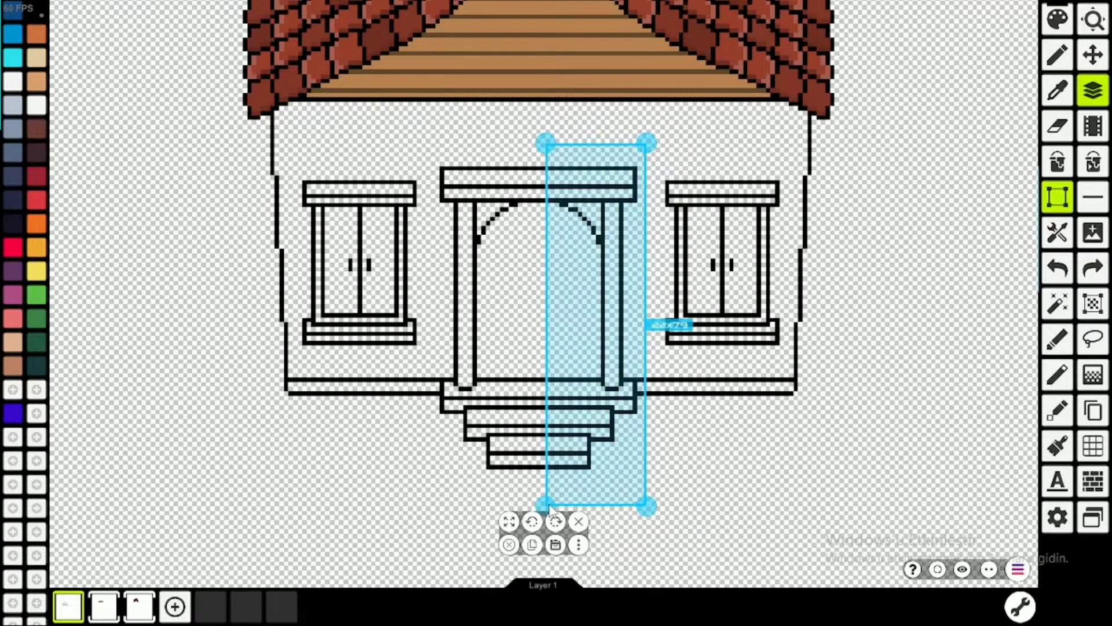
{"action": "key", "text": "Left"}
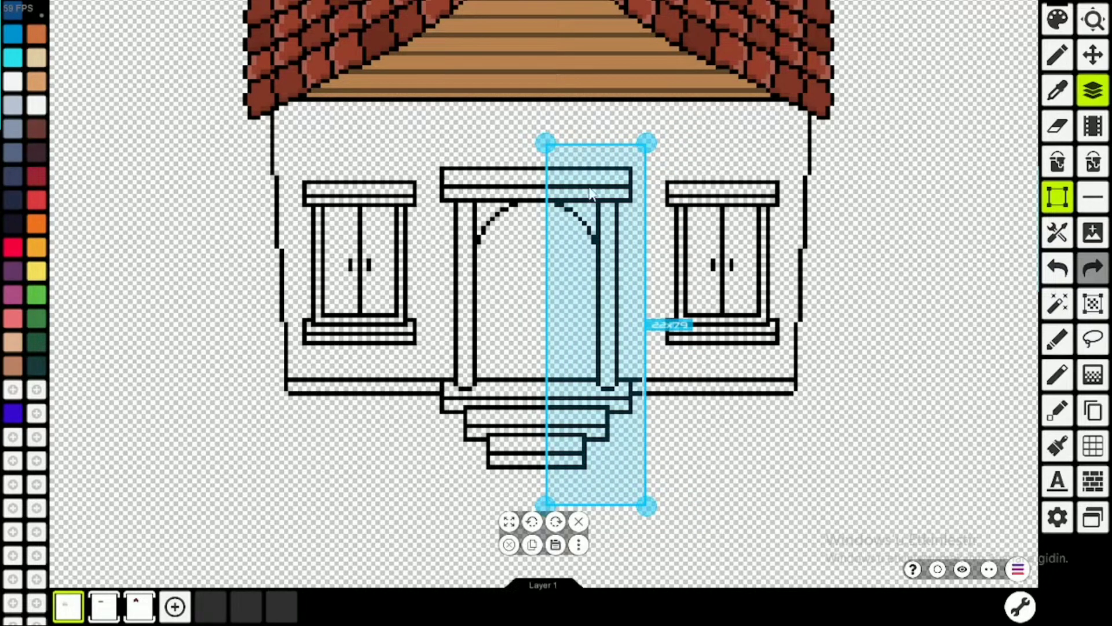
{"action": "left_click", "coordinate": [722, 149]}
{"action": "scroll", "coordinate": [659, 178], "scroll_direction": "up", "scroll_amount": 5}
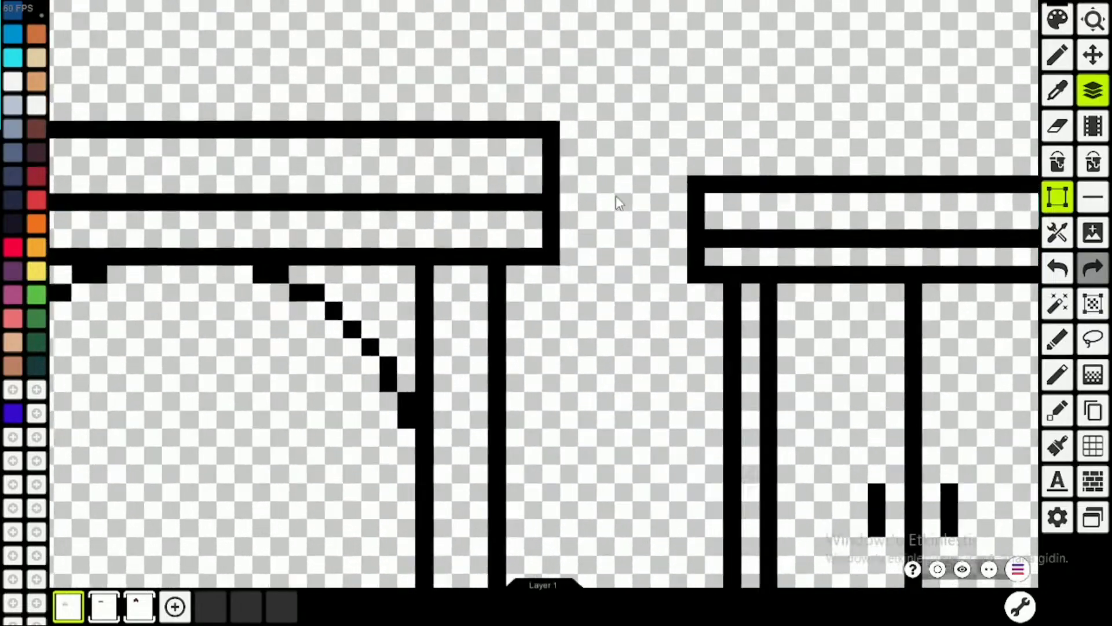
{"action": "scroll", "coordinate": [618, 203], "scroll_direction": "down", "scroll_amount": 3}
{"action": "scroll", "coordinate": [191, 210], "scroll_direction": "up", "scroll_amount": 2}
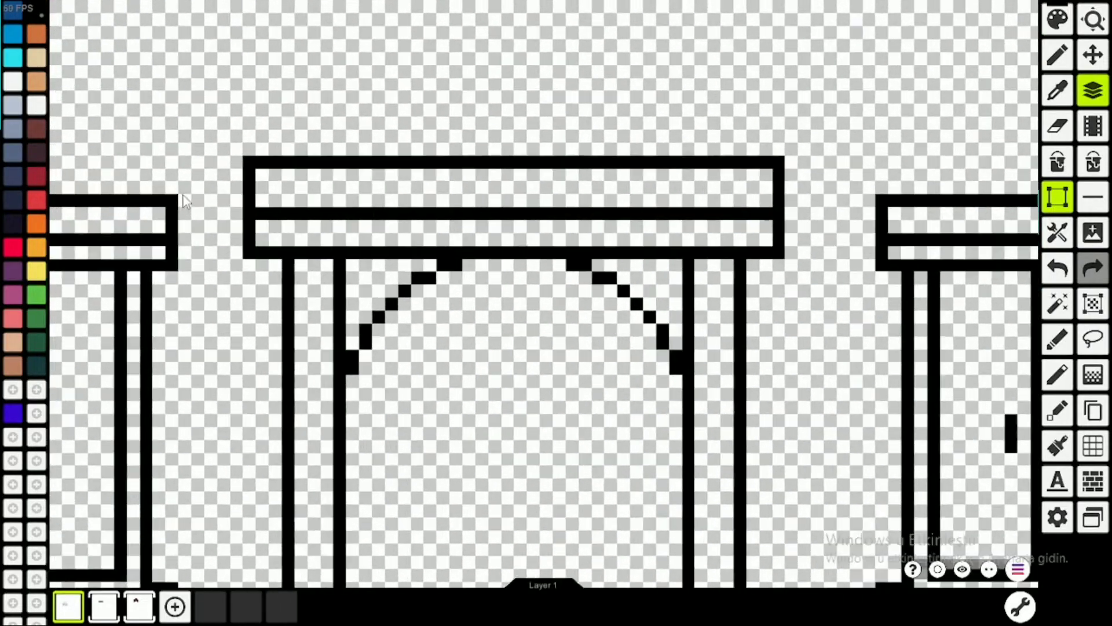
{"action": "scroll", "coordinate": [211, 210], "scroll_direction": "down", "scroll_amount": 3}
{"action": "key", "text": "ctrl+z"}
{"action": "key", "text": "ctrl+z"}
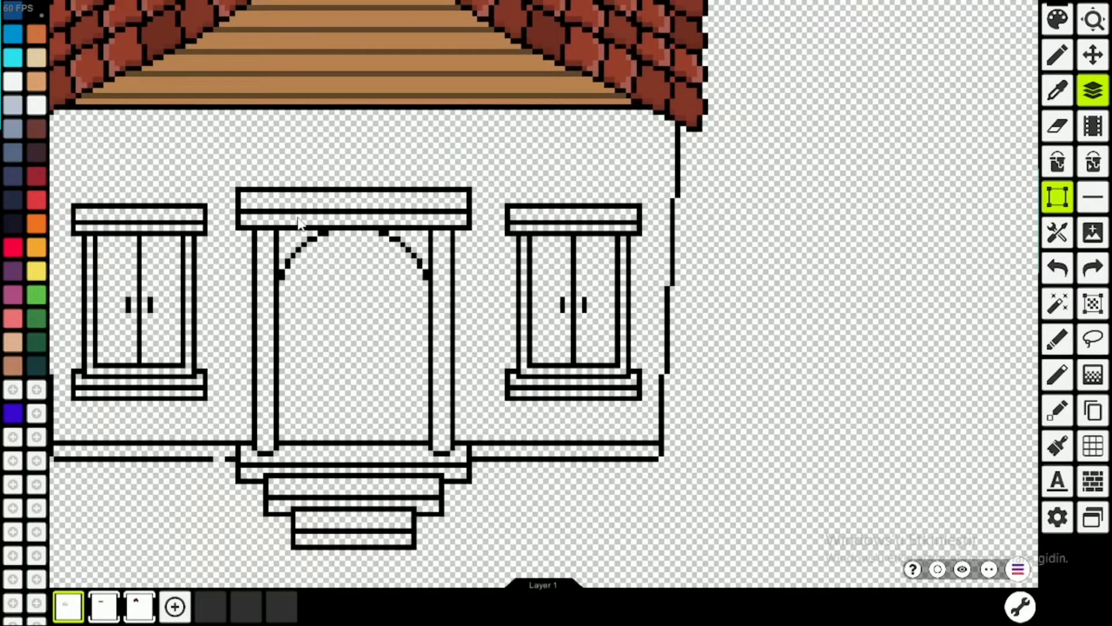
Select the left half of the doorway with its steps, shift it one pixel right, and compare the gaps to both windows
{"action": "left_click_drag", "start_coordinate": [228, 151], "coordinate": [353, 595]}
{"action": "key", "text": "Right"}
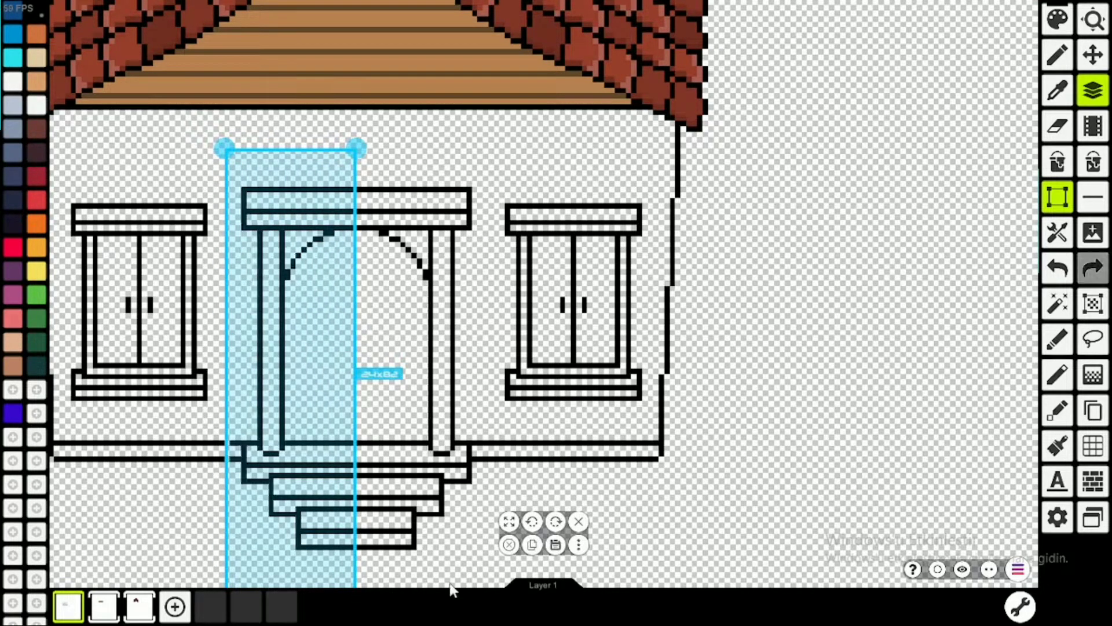
{"action": "left_click", "coordinate": [462, 153]}
{"action": "scroll", "coordinate": [290, 199], "scroll_direction": "up", "scroll_amount": 5}
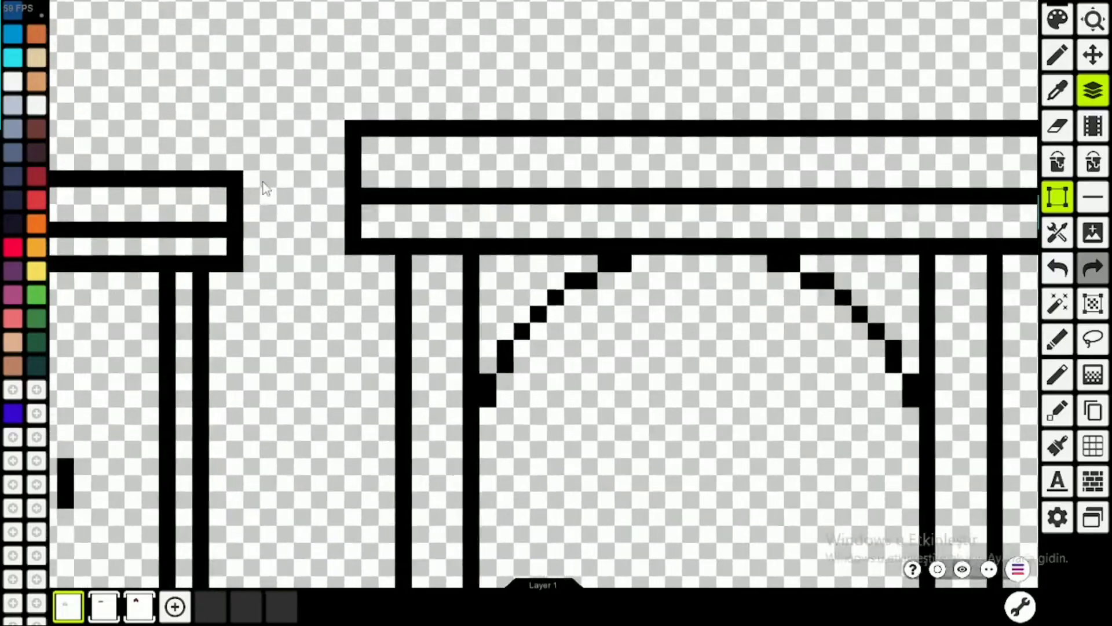
{"action": "scroll", "coordinate": [579, 223], "scroll_direction": "right", "scroll_amount": 5}
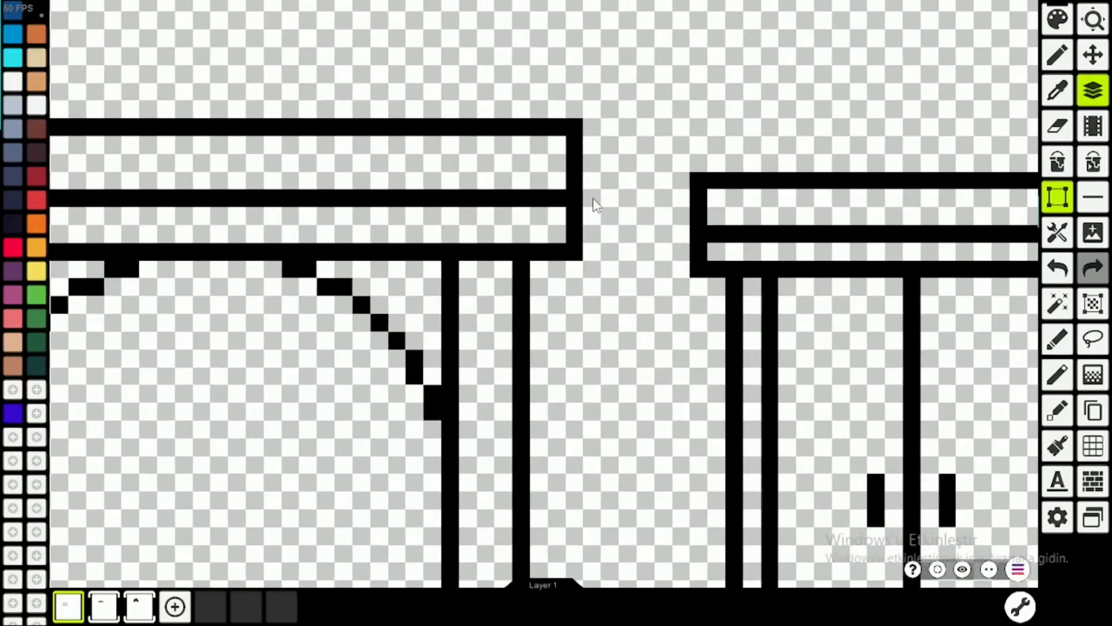
Close the gaps in both base lines between the left wall section and the steps with black Pencil pixels
{"action": "scroll", "coordinate": [536, 313], "scroll_direction": "down", "scroll_amount": 5}
{"action": "scroll", "coordinate": [510, 356], "scroll_direction": "down", "scroll_amount": 1}
{"action": "scroll", "coordinate": [394, 412], "scroll_direction": "up", "scroll_amount": 6}
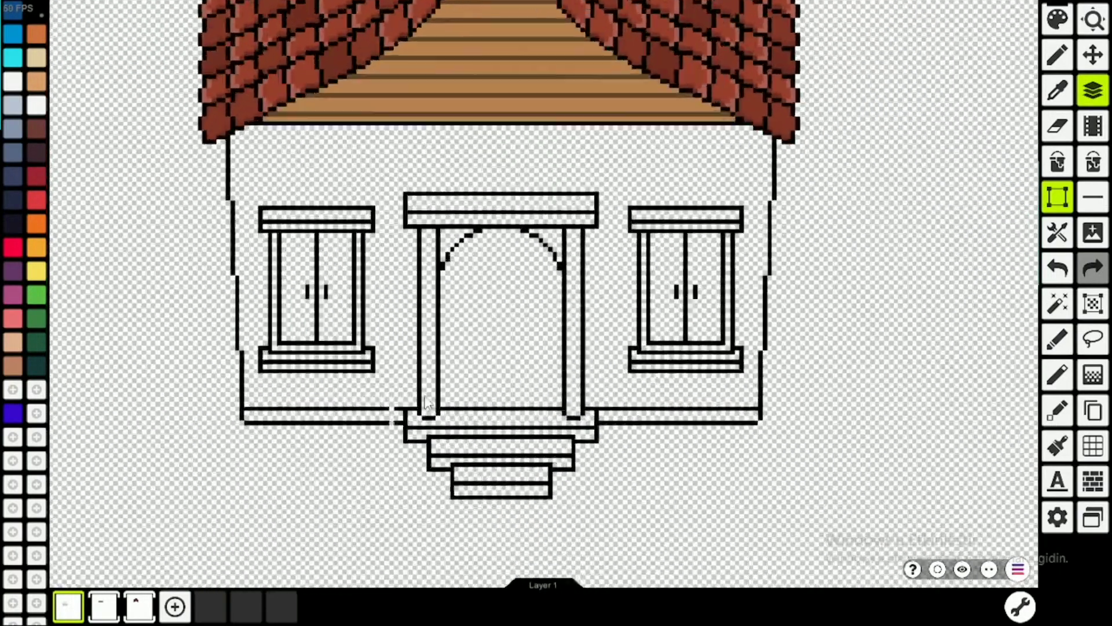
{"action": "key", "text": "b"}
{"action": "left_click", "coordinate": [371, 413]}
{"action": "left_click", "coordinate": [371, 451]}
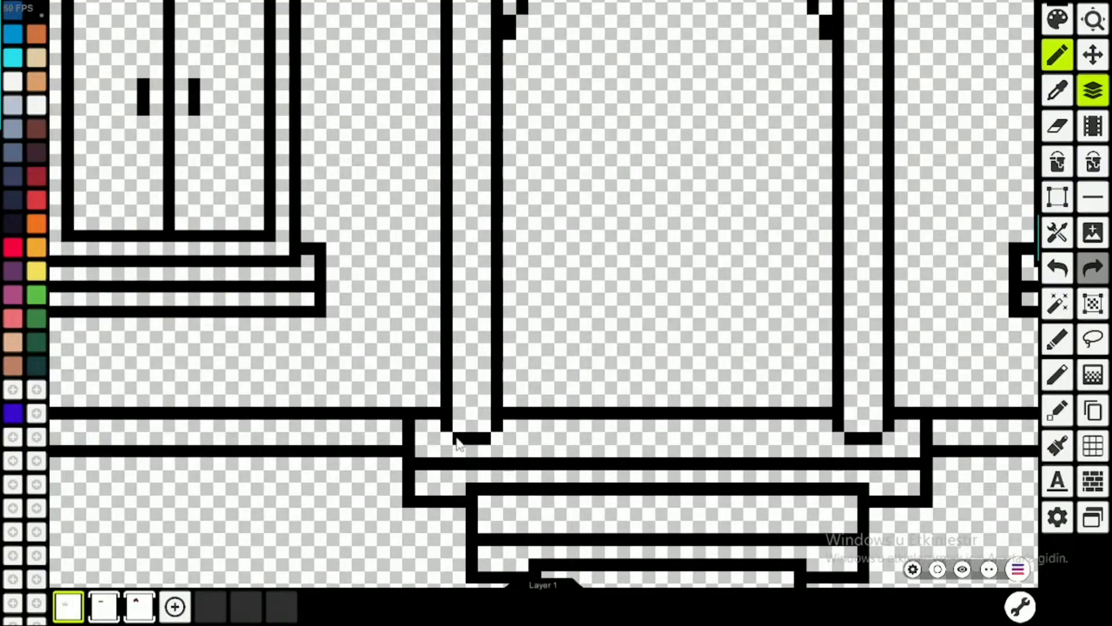
Lasso the right window on Layer 1 and try to move it slightly within the wall
{"action": "scroll", "coordinate": [374, 450], "scroll_direction": "down", "scroll_amount": 5}
{"action": "scroll", "coordinate": [639, 304], "scroll_direction": "down", "scroll_amount": 2}
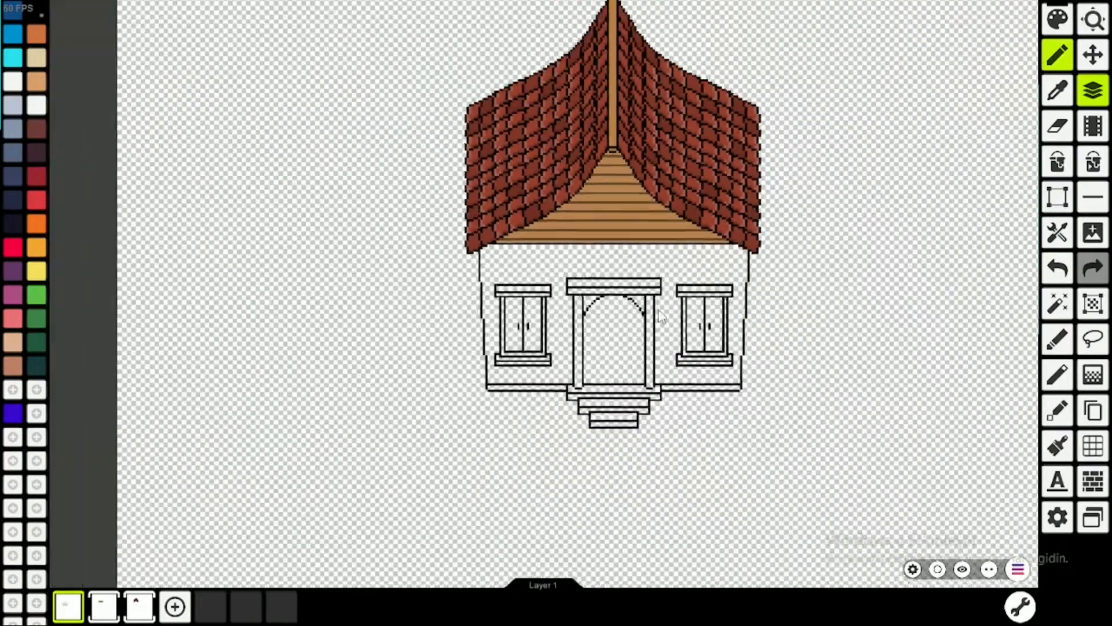
{"action": "left_click_drag", "start_coordinate": [708, 336], "coordinate": [645, 342]}
{"action": "scroll", "coordinate": [649, 343], "scroll_direction": "up", "scroll_amount": 4}
{"action": "scroll", "coordinate": [651, 339], "scroll_direction": "down", "scroll_amount": 4}
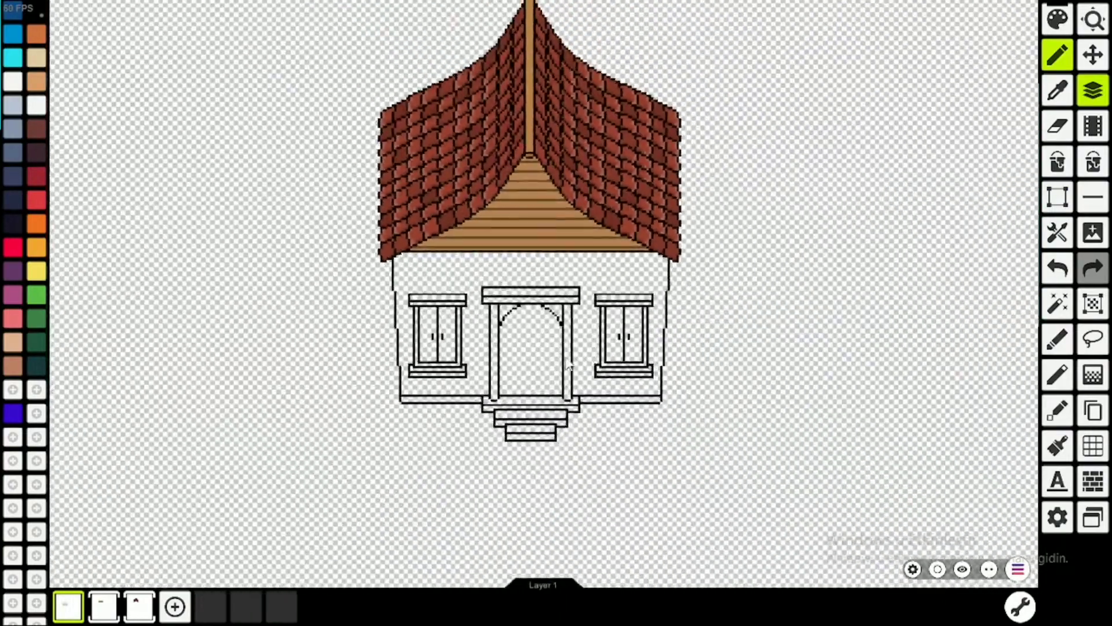
{"action": "scroll", "coordinate": [516, 337], "scroll_direction": "up", "scroll_amount": 2}
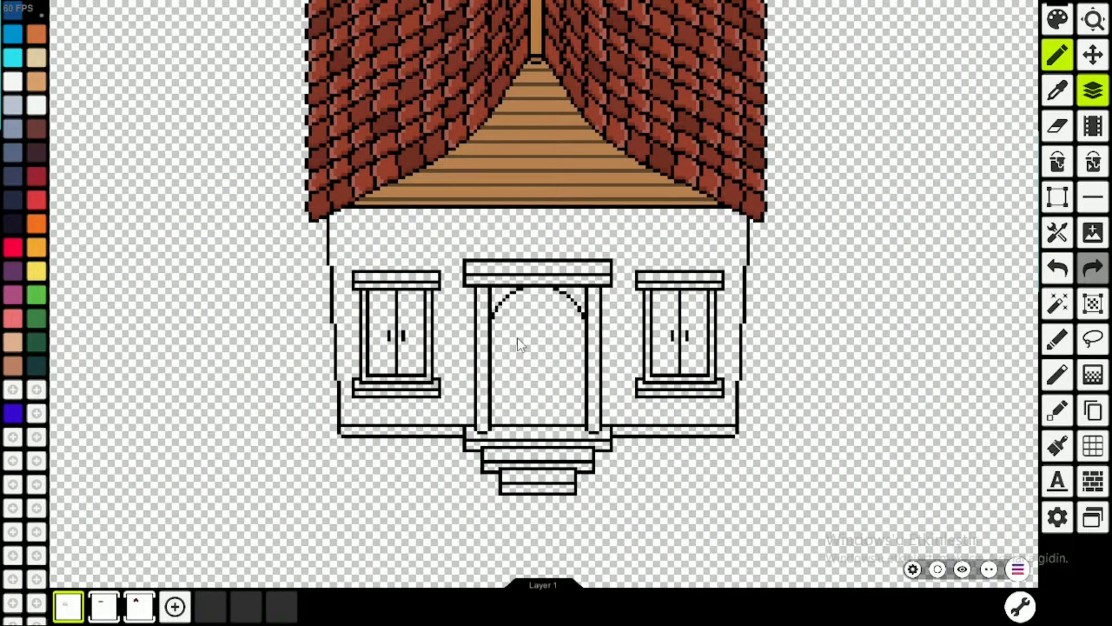
{"action": "left_click", "coordinate": [1057, 197]}
{"action": "left_click", "coordinate": [1093, 340]}
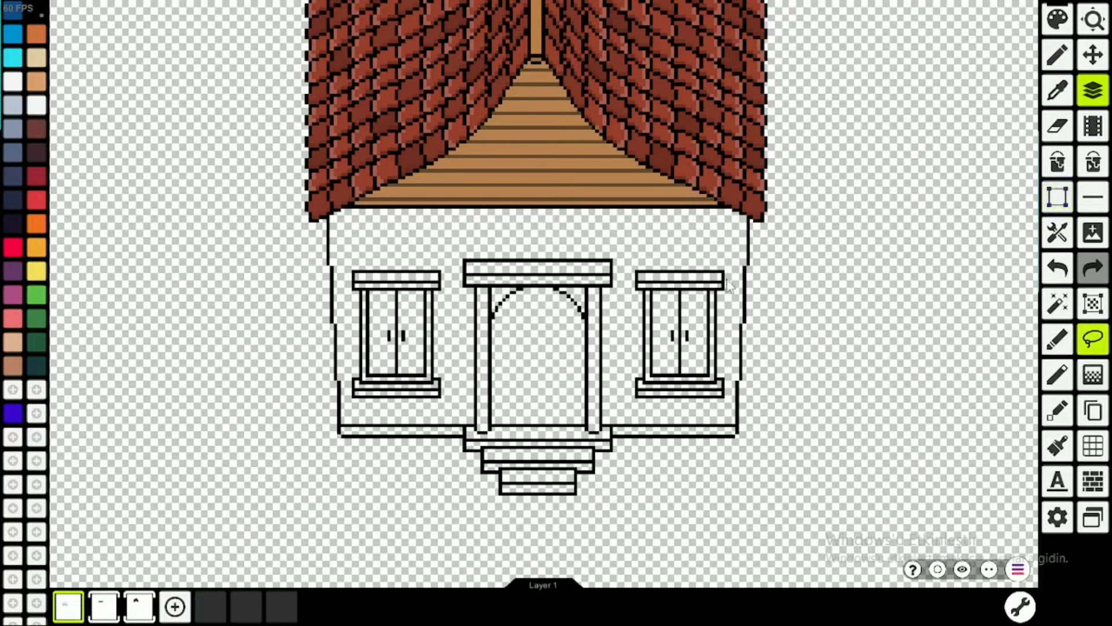
{"action": "scroll", "coordinate": [730, 284], "scroll_direction": "up", "scroll_amount": 2}
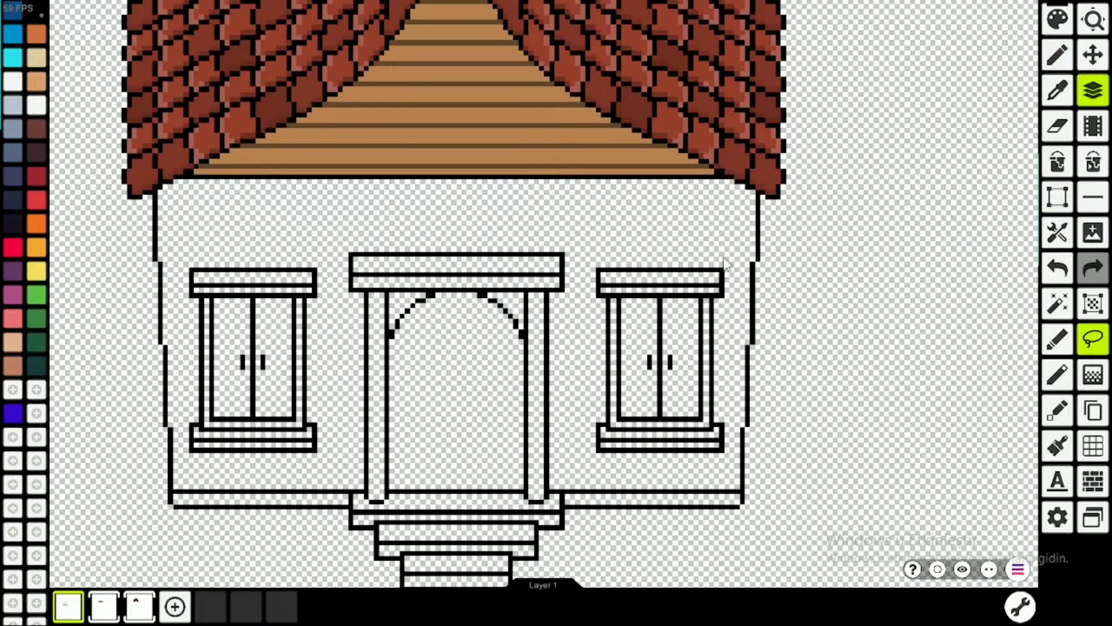
{"action": "mouse_move", "coordinate": [724, 261]}
{"action": "left_mouse_down"}
{"action": "mouse_move", "coordinate": [591, 263]}
{"action": "mouse_move", "coordinate": [576, 295]}
{"action": "mouse_move", "coordinate": [582, 423]}
{"action": "mouse_move", "coordinate": [604, 460]}
{"action": "mouse_move", "coordinate": [637, 468]}
{"action": "mouse_move", "coordinate": [716, 465]}
{"action": "mouse_move", "coordinate": [735, 456]}
{"action": "mouse_move", "coordinate": [742, 431]}
{"action": "left_mouse_up"}
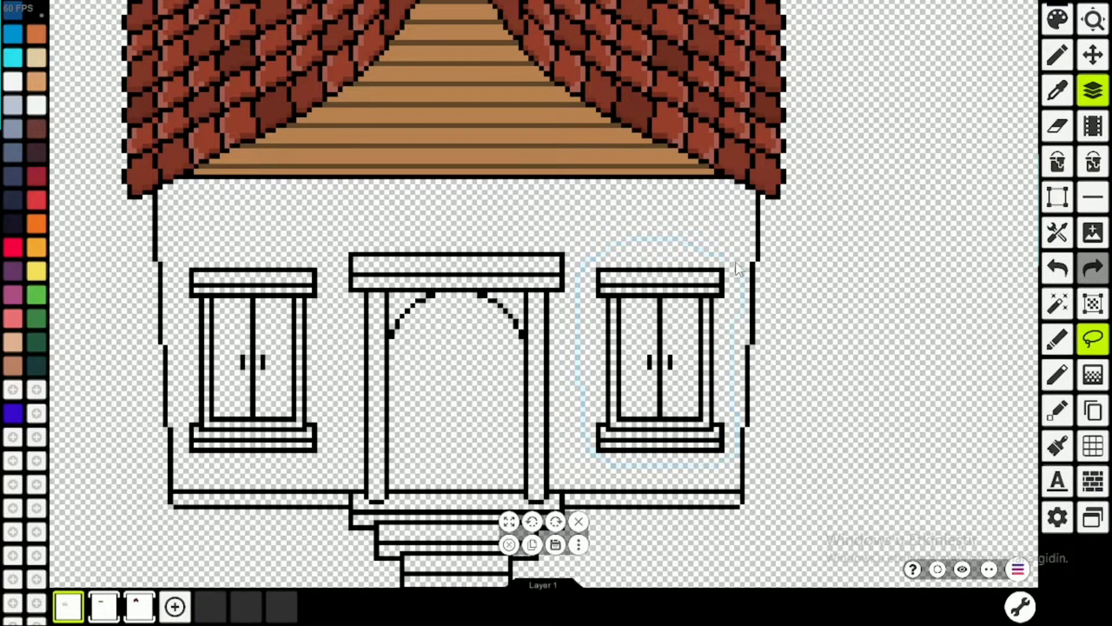
{"action": "mouse_move", "coordinate": [652, 368]}
{"action": "left_mouse_down"}
{"action": "mouse_move", "coordinate": [619, 353]}
{"action": "mouse_move", "coordinate": [670, 356]}
{"action": "mouse_move", "coordinate": [429, 346]}
{"action": "mouse_move", "coordinate": [606, 349]}
{"action": "mouse_move", "coordinate": [661, 375]}
{"action": "left_mouse_up"}
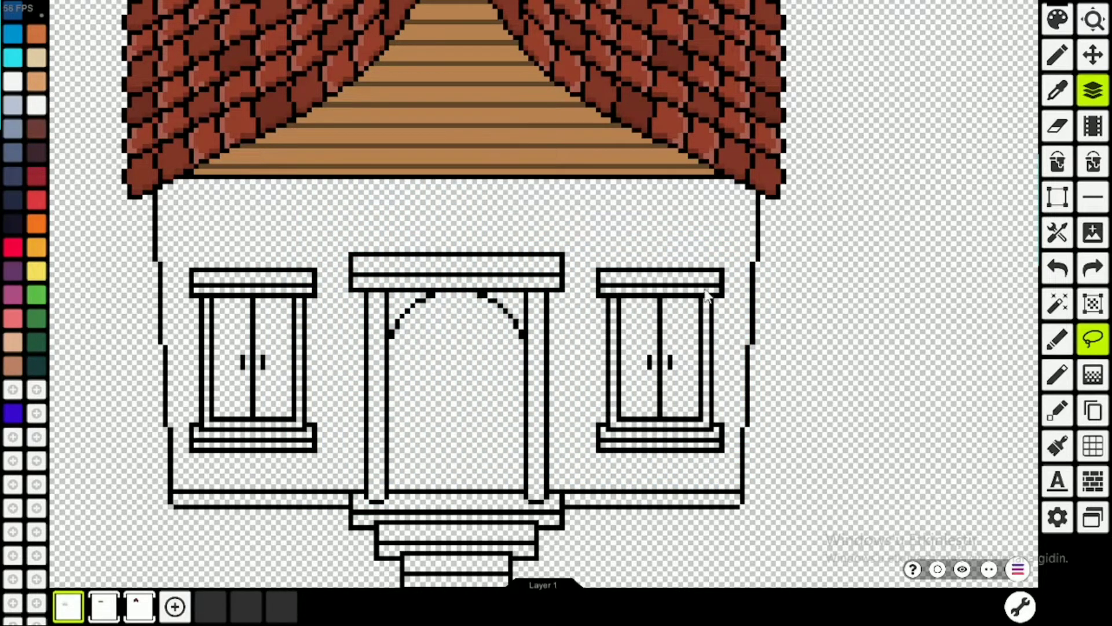
{"action": "left_click", "coordinate": [1057, 198]}
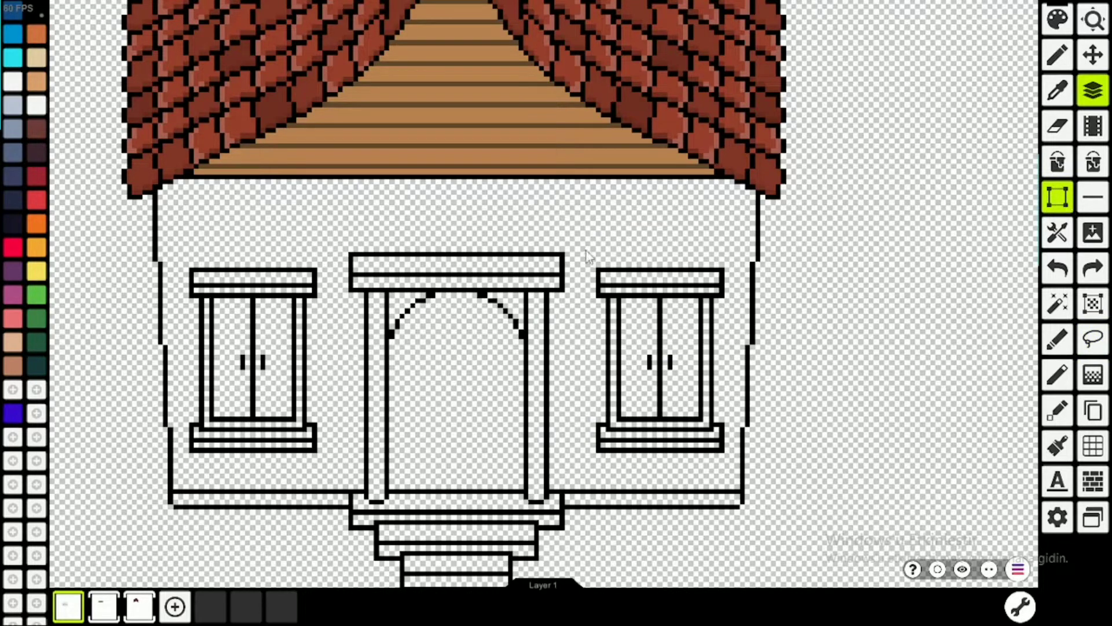
{"action": "left_click_drag", "start_coordinate": [586, 250], "coordinate": [730, 468]}
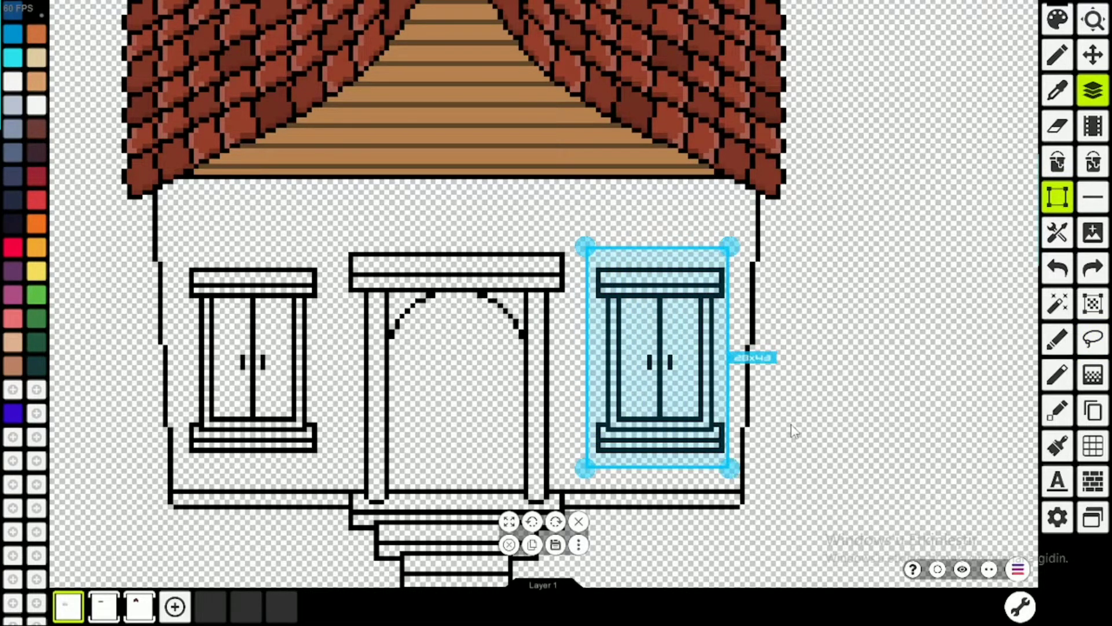
{"action": "left_click", "coordinate": [811, 352]}
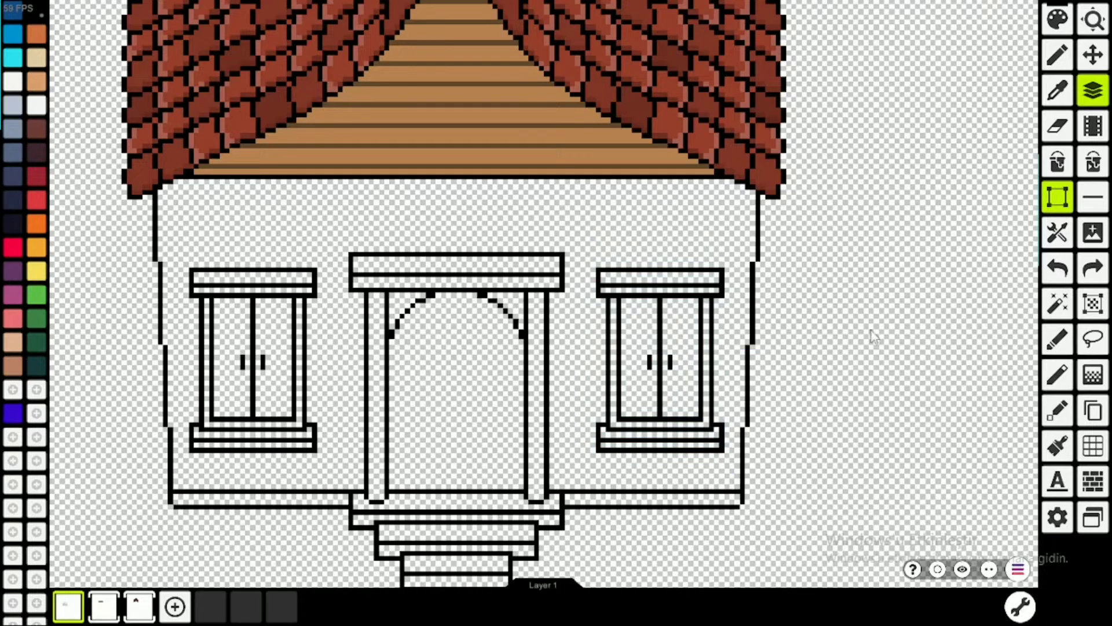
{"action": "left_click", "coordinate": [1093, 339]}
{"action": "mouse_move", "coordinate": [678, 239]}
{"action": "left_mouse_down"}
{"action": "mouse_move", "coordinate": [578, 278]}
{"action": "mouse_move", "coordinate": [594, 431]}
{"action": "mouse_move", "coordinate": [663, 461]}
{"action": "mouse_move", "coordinate": [722, 459]}
{"action": "left_mouse_up"}
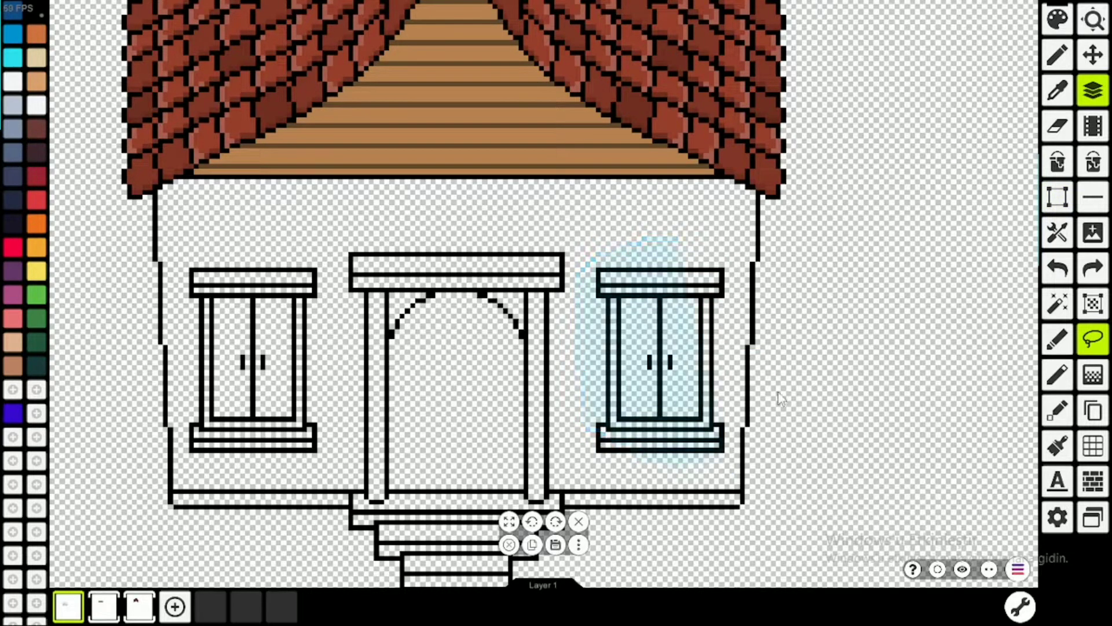
{"action": "left_click", "coordinate": [845, 302]}
Examine the whole facade outline, comparing the placement of both windows with the doorway and side walls
{"action": "scroll", "coordinate": [852, 287], "scroll_direction": "down", "scroll_amount": 2}
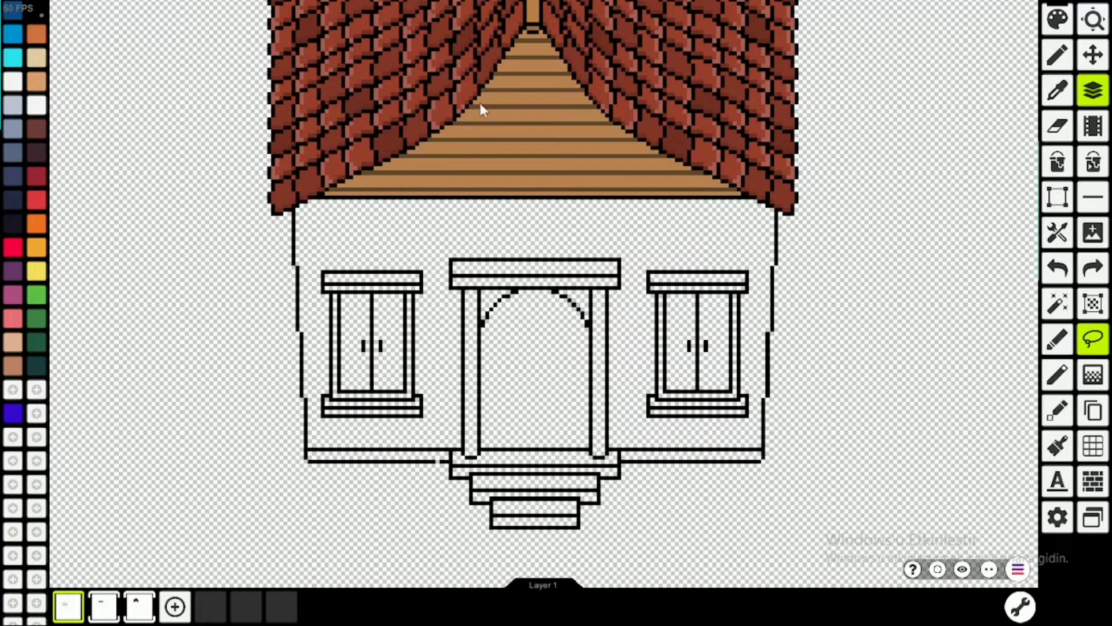
{"action": "scroll", "coordinate": [704, 308], "scroll_direction": "up", "scroll_amount": 3}
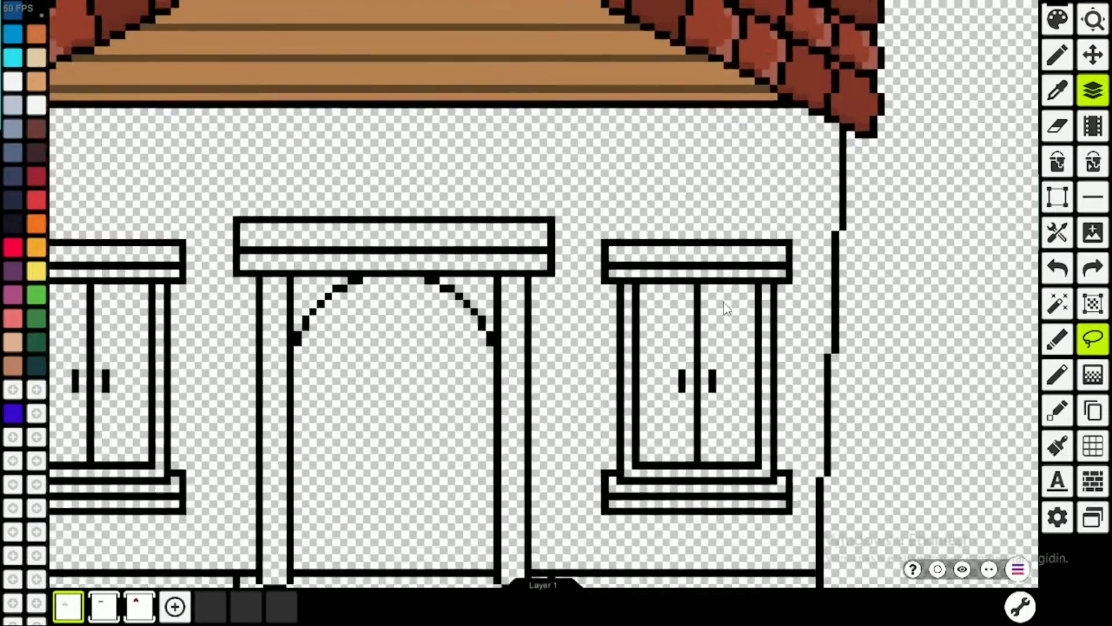
{"action": "scroll", "coordinate": [725, 307], "scroll_direction": "down", "scroll_amount": 4}
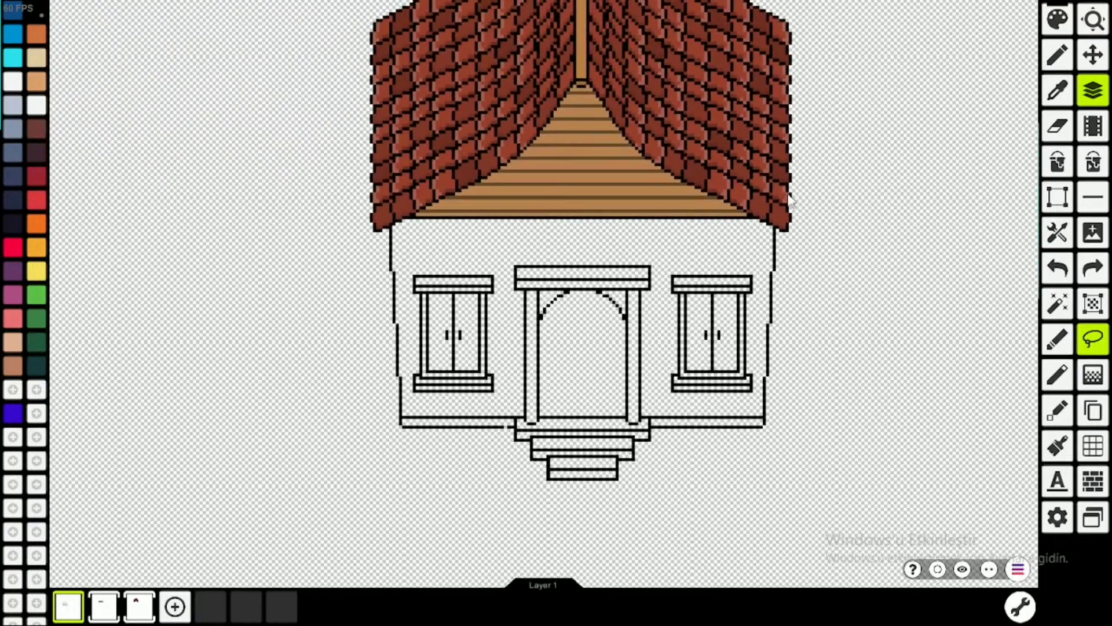
{"action": "left_click_drag", "start_coordinate": [816, 120], "coordinate": [791, 169]}
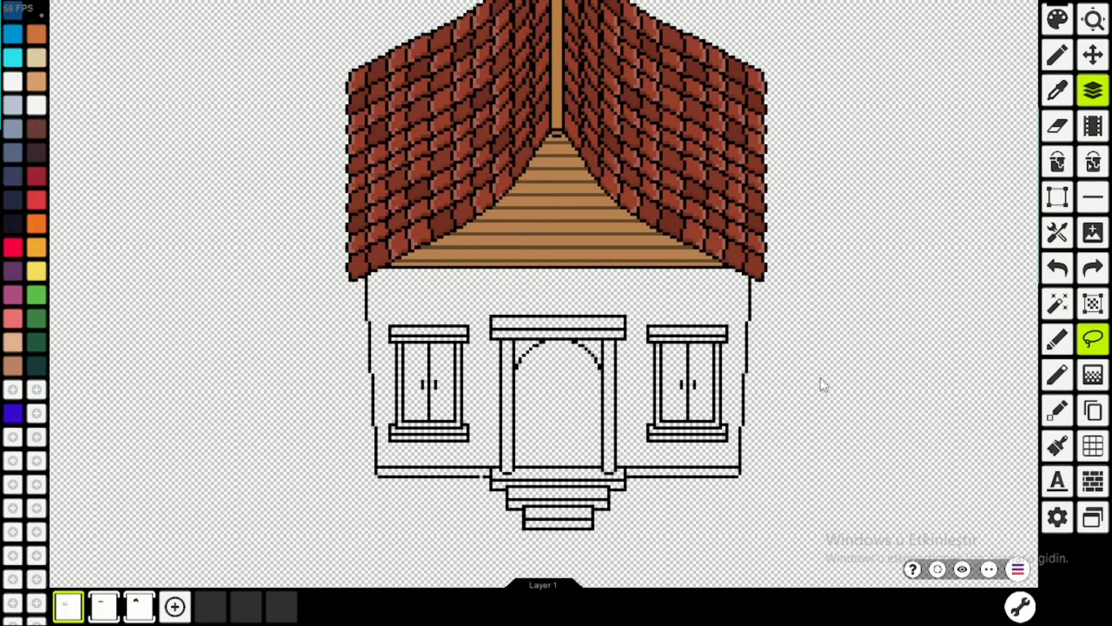
{"action": "left_click_drag", "start_coordinate": [821, 378], "coordinate": [844, 340]}
{"action": "mouse_move", "coordinate": [809, 380]}
{"action": "left_mouse_down"}
{"action": "mouse_move", "coordinate": [767, 346]}
{"action": "mouse_move", "coordinate": [805, 356]}
{"action": "left_mouse_up"}
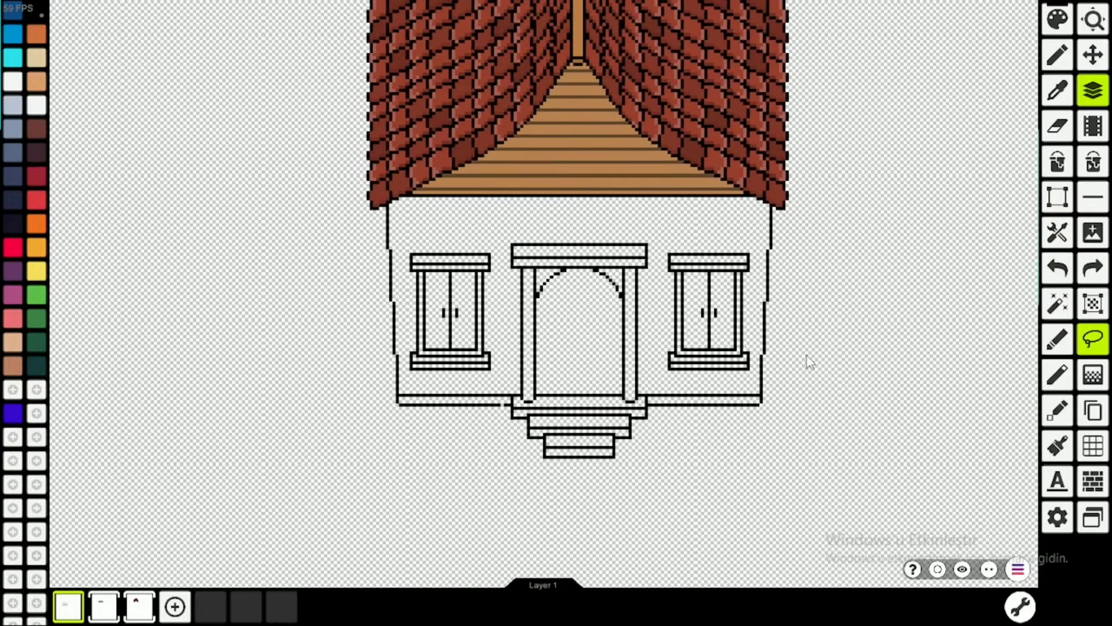
{"action": "left_click_drag", "start_coordinate": [750, 273], "coordinate": [750, 285]}
{"action": "scroll", "coordinate": [751, 291], "scroll_direction": "up", "scroll_amount": 5}
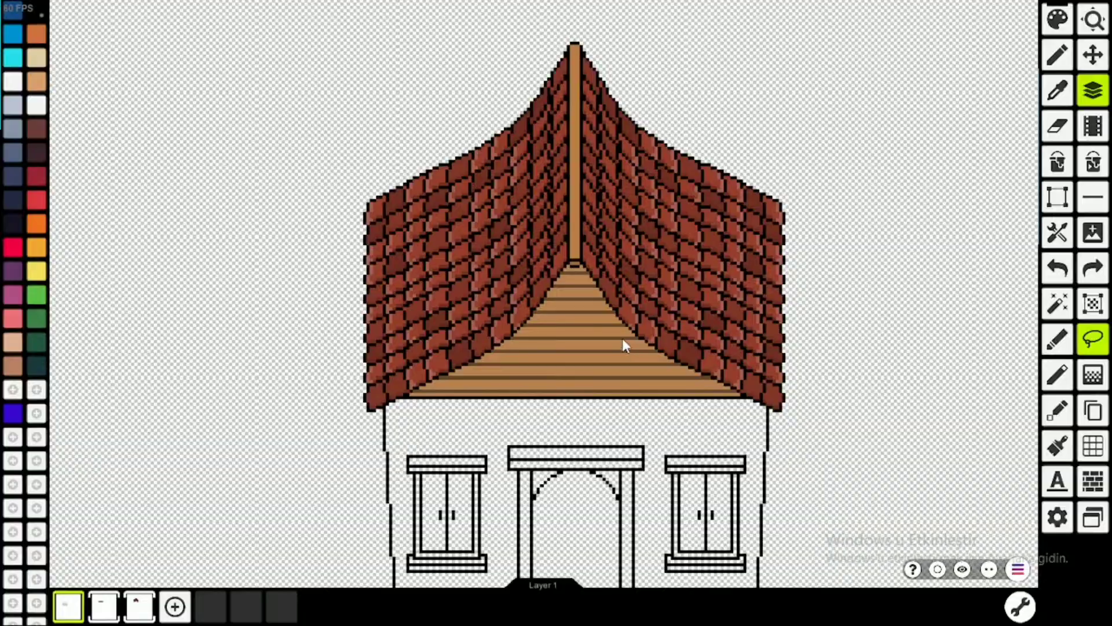
{"action": "scroll", "coordinate": [623, 338], "scroll_direction": "up", "scroll_amount": 2}
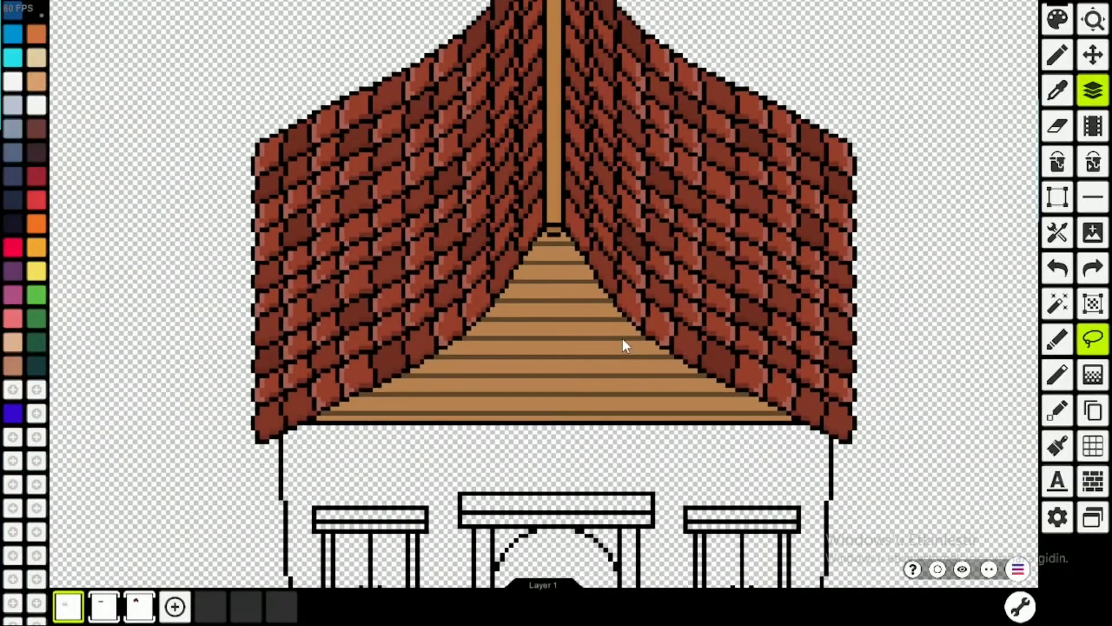
{"action": "scroll", "coordinate": [622, 346], "scroll_direction": "down", "scroll_amount": 3}
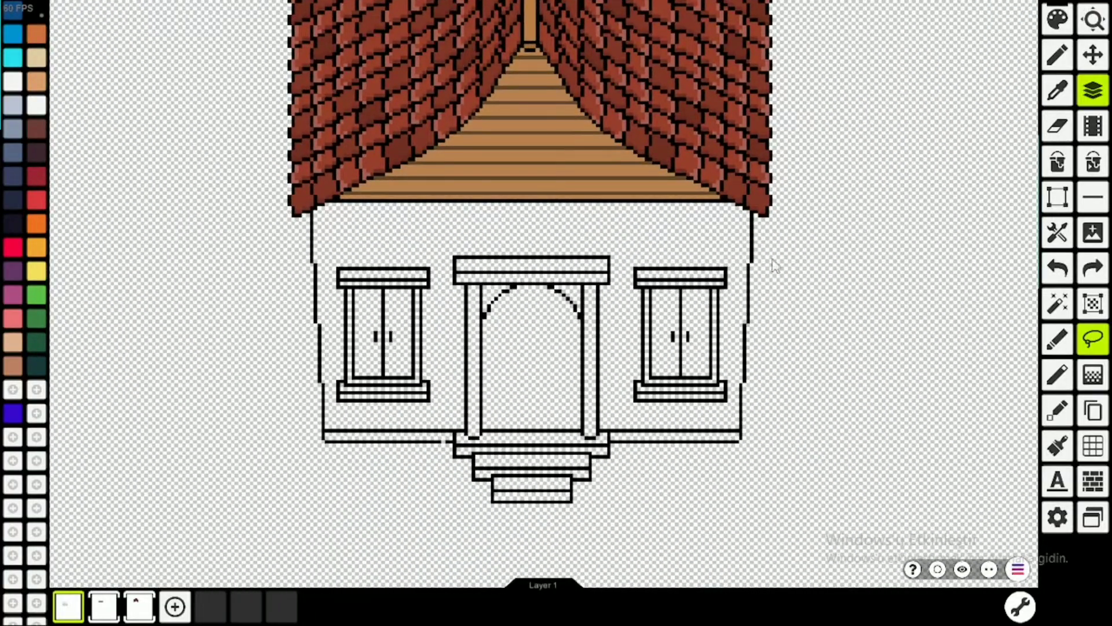
{"action": "scroll", "coordinate": [33, 382], "scroll_direction": "down", "scroll_amount": 3}
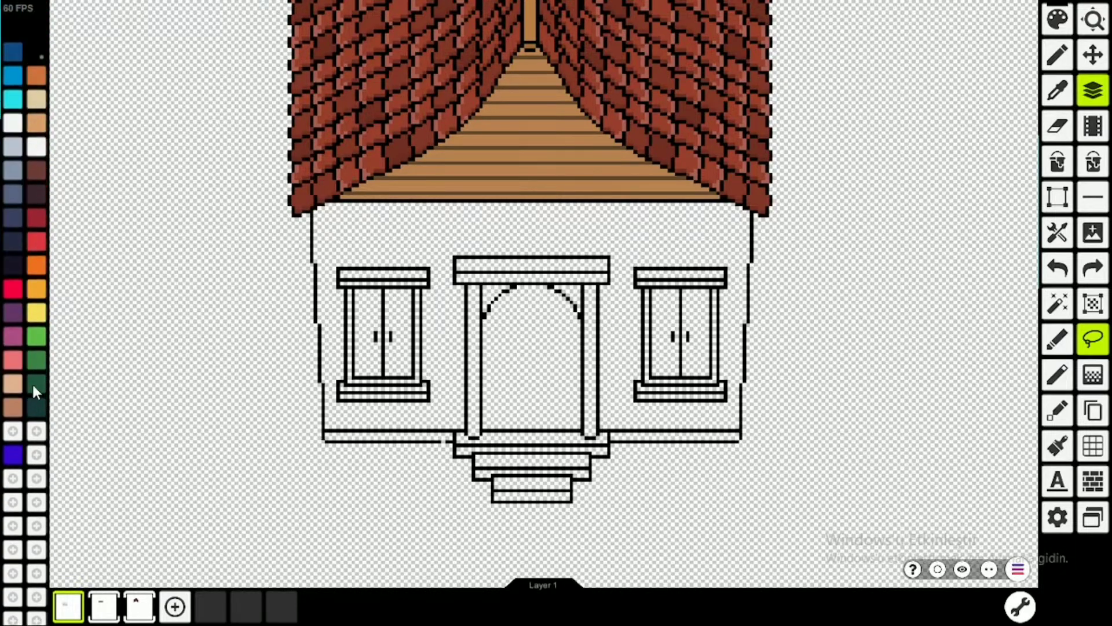
{"action": "scroll", "coordinate": [35, 394], "scroll_direction": "up", "scroll_amount": 4}
{"action": "scroll", "coordinate": [599, 284], "scroll_direction": "up", "scroll_amount": 3}
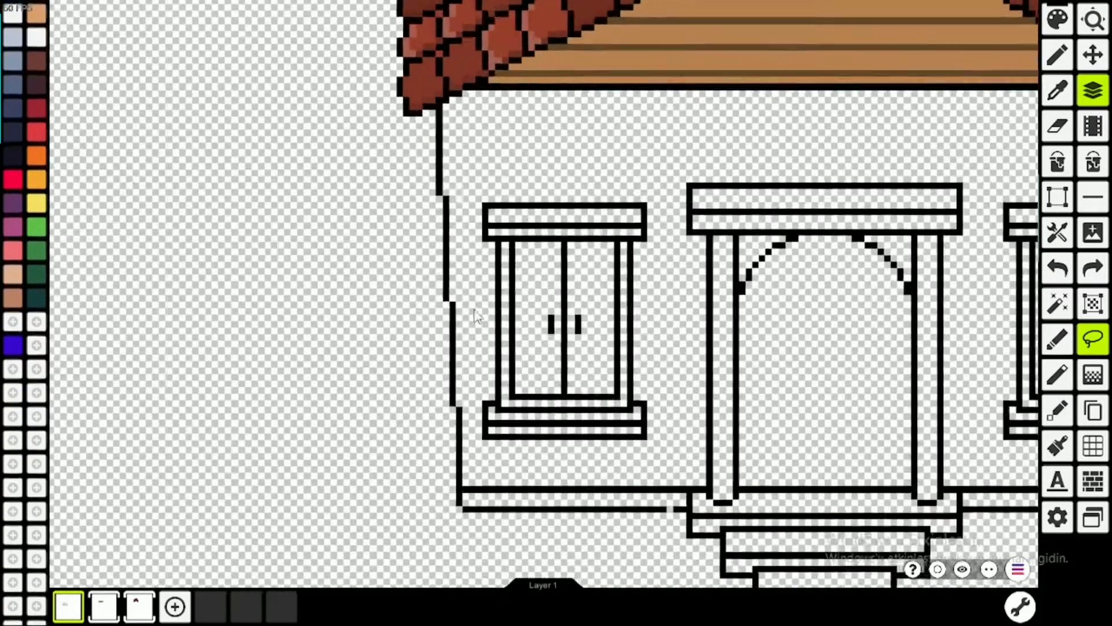
{"action": "scroll", "coordinate": [598, 284], "scroll_direction": "down", "scroll_amount": 1}
{"action": "scroll", "coordinate": [599, 284], "scroll_direction": "down", "scroll_amount": 1}
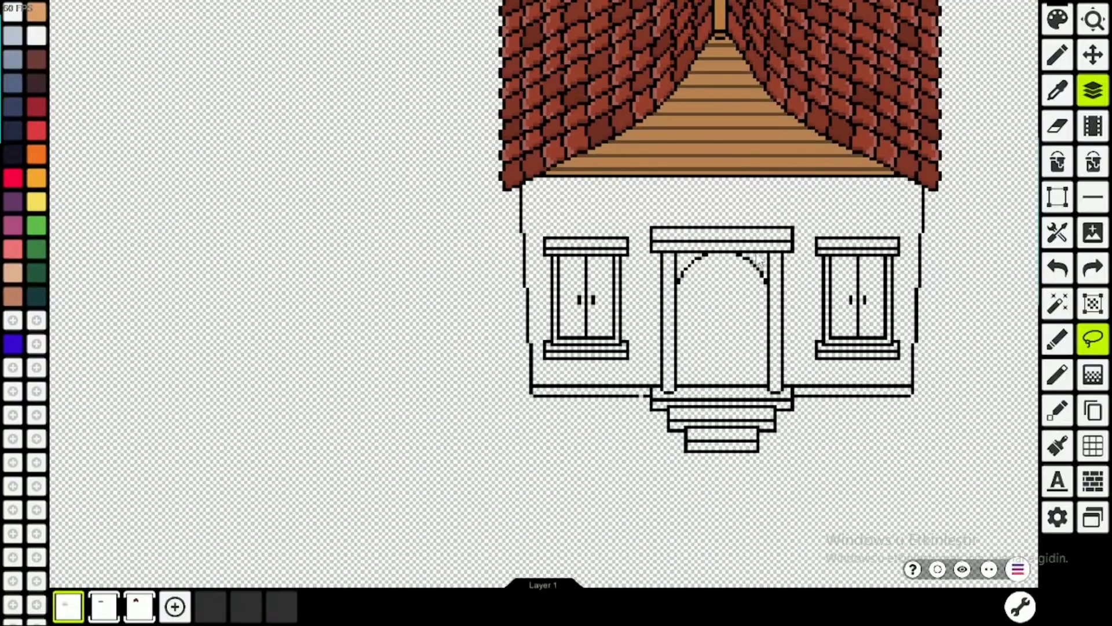
{"action": "scroll", "coordinate": [581, 208], "scroll_direction": "up", "scroll_amount": 2}
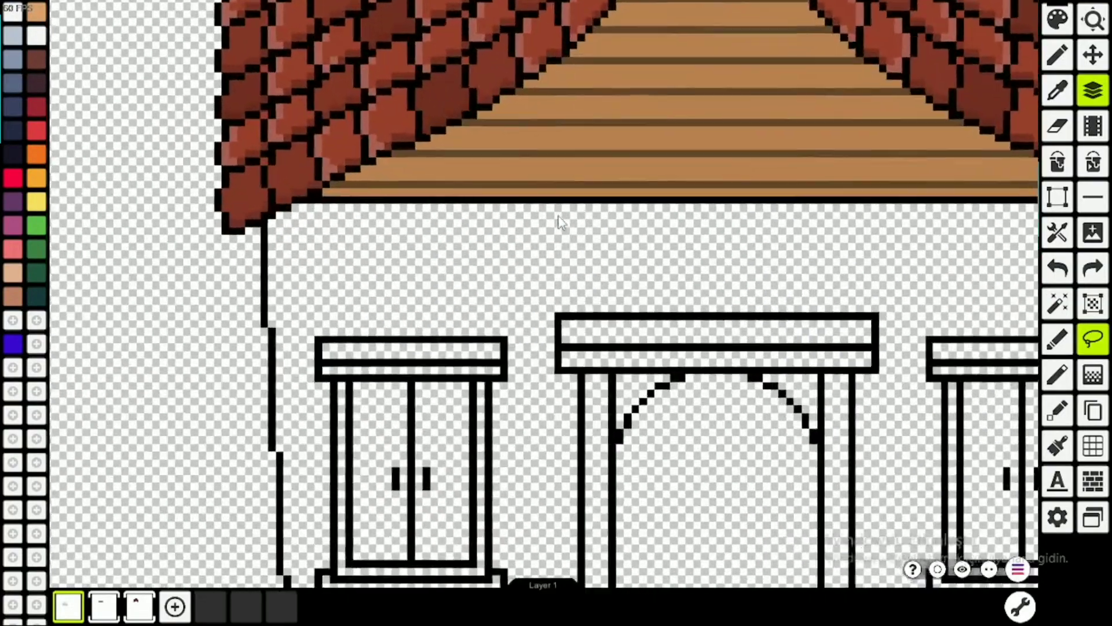
{"action": "scroll", "coordinate": [559, 221], "scroll_direction": "down", "scroll_amount": 2}
{"action": "scroll", "coordinate": [426, 269], "scroll_direction": "up", "scroll_amount": 2}
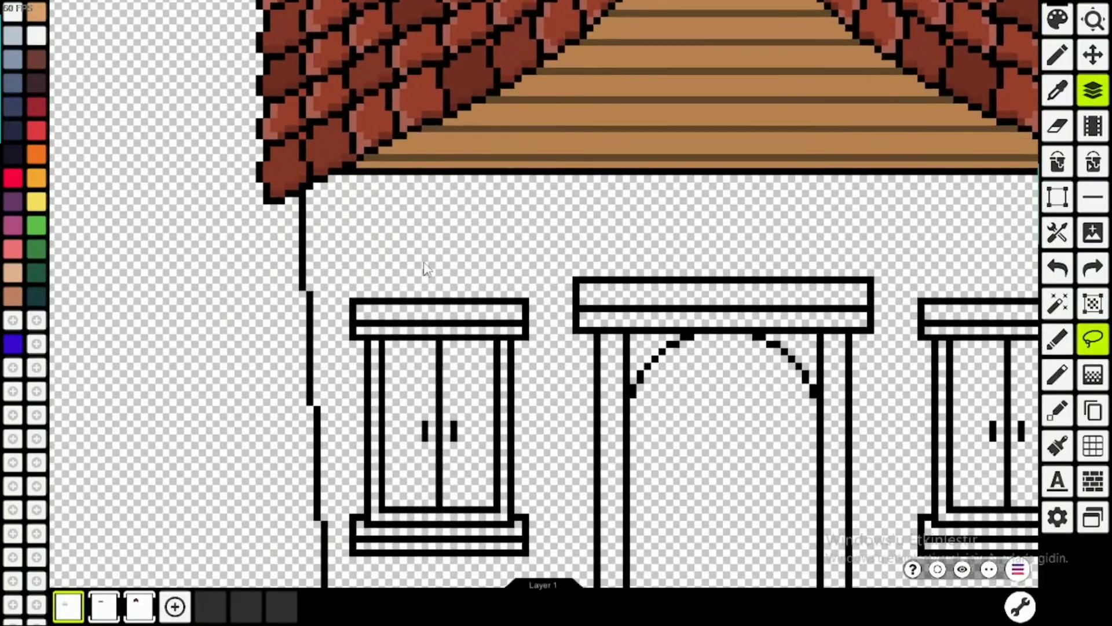
{"action": "scroll", "coordinate": [425, 266], "scroll_direction": "up", "scroll_amount": 1}
{"action": "scroll", "coordinate": [582, 122], "scroll_direction": "down", "scroll_amount": 2}
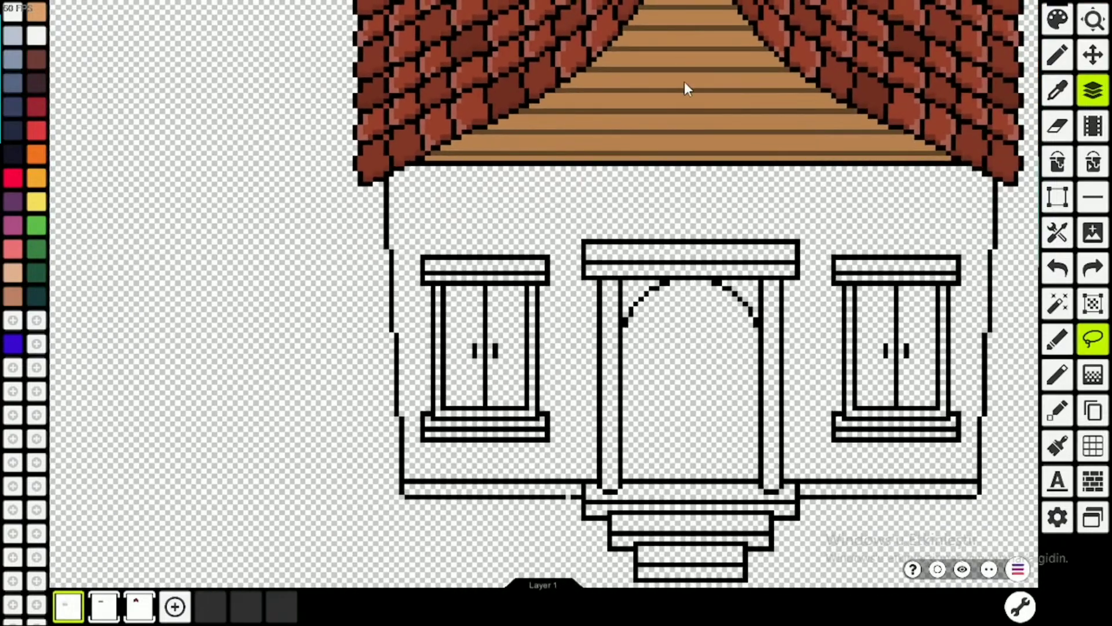
{"action": "left_click_drag", "start_coordinate": [683, 82], "coordinate": [617, 178]}
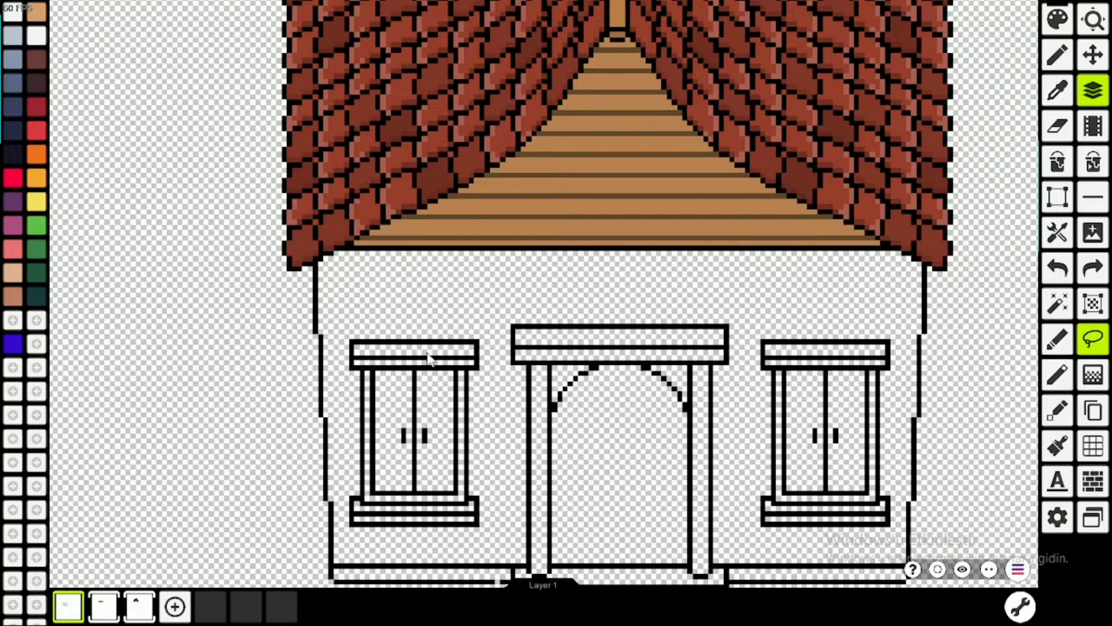
Sample the light brown of the gable planks with the Eyedropper and switch to the Fill tool at the left window
{"action": "scroll", "coordinate": [659, 165], "scroll_direction": "up", "scroll_amount": 3}
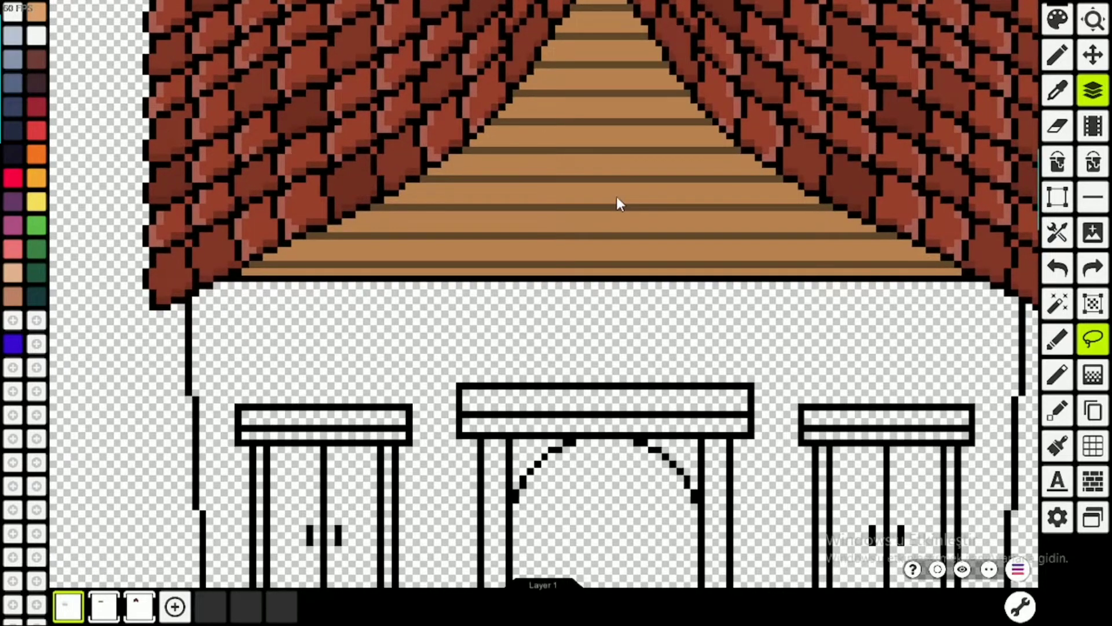
{"action": "key", "text": "i"}
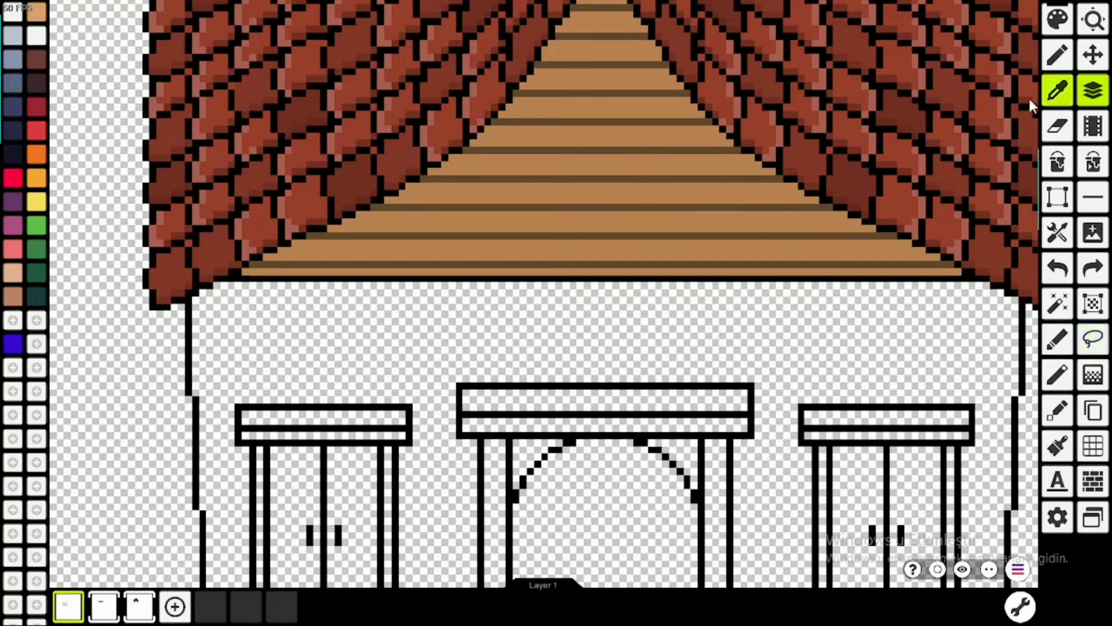
{"action": "left_click", "coordinate": [673, 166]}
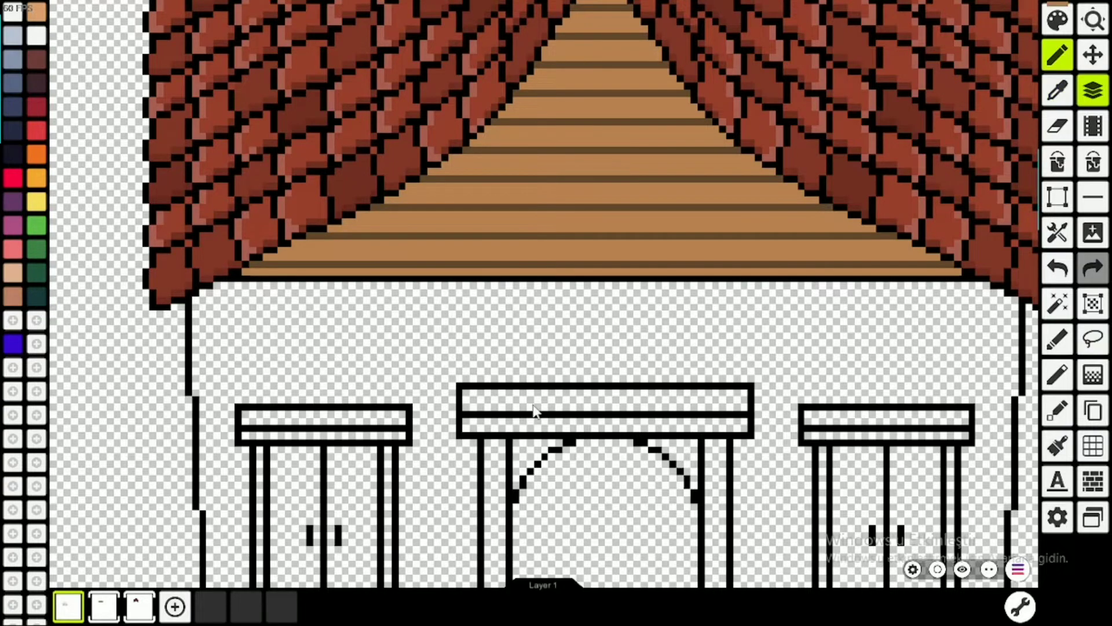
{"action": "left_click_drag", "start_coordinate": [466, 452], "coordinate": [610, 319]}
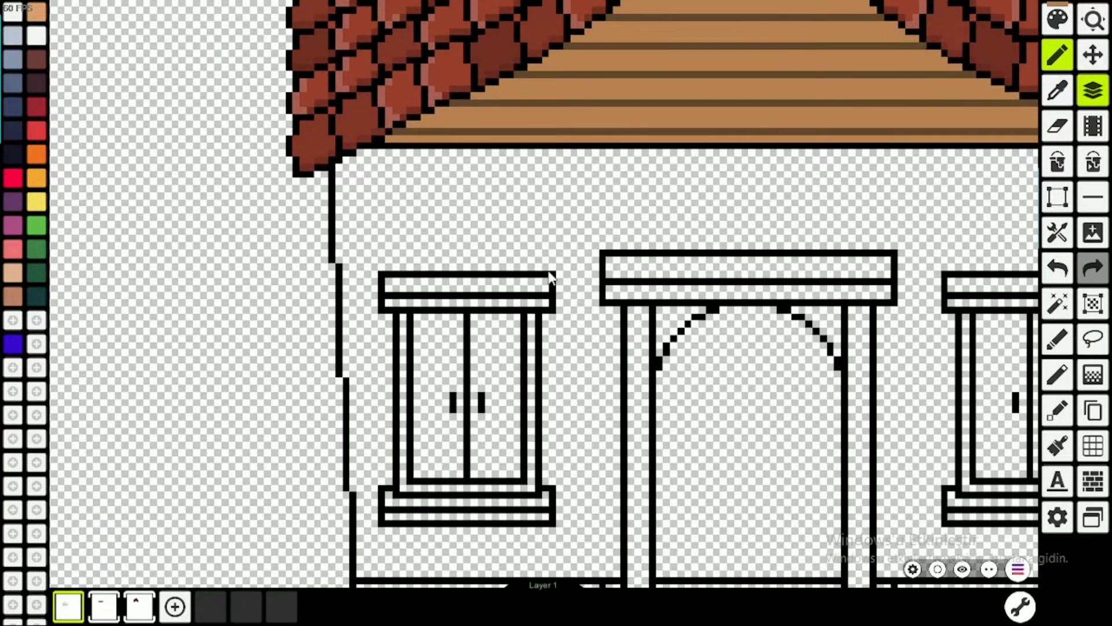
{"action": "scroll", "coordinate": [440, 308], "scroll_direction": "up", "scroll_amount": 3}
{"action": "scroll", "coordinate": [441, 308], "scroll_direction": "down", "scroll_amount": 2}
{"action": "key", "text": "g"}
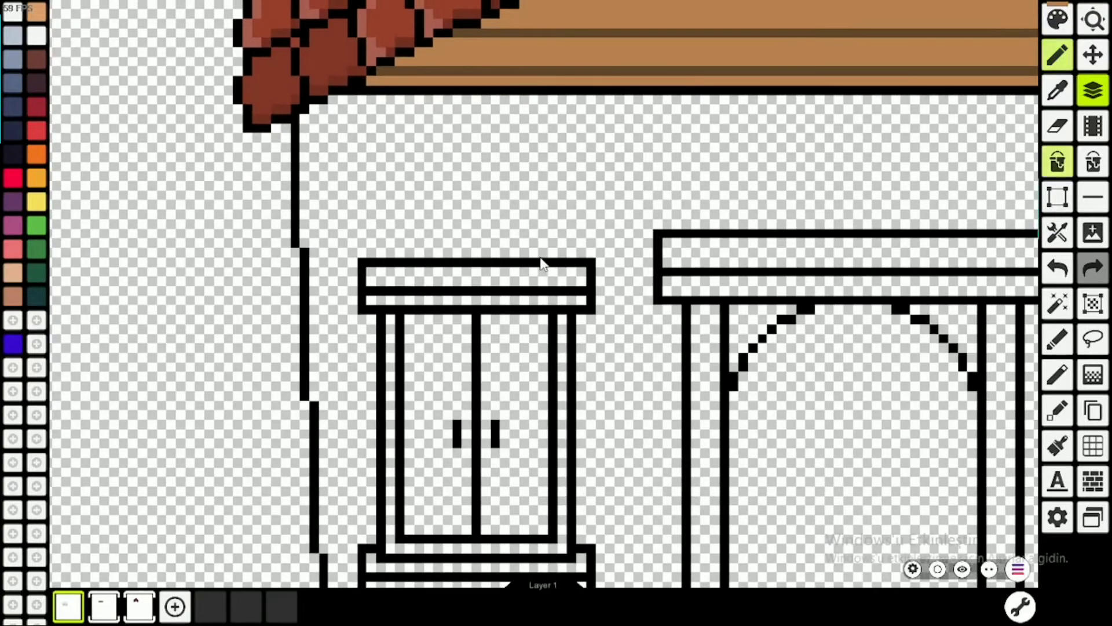